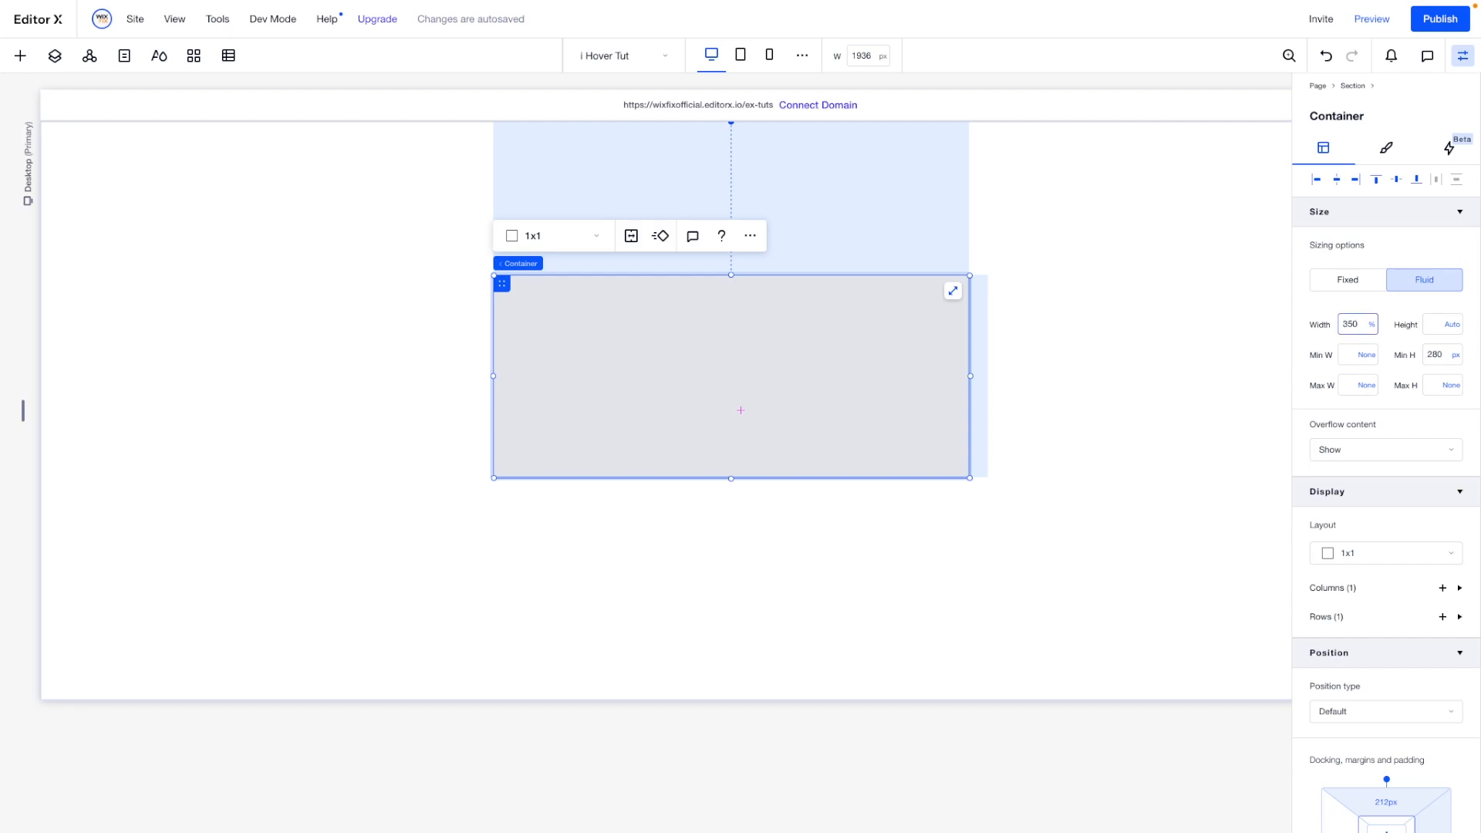
# - Set the container's width to 350 px and its minimum height to 400 px
pyautogui.write('350px')
pyautogui.press('Tab')
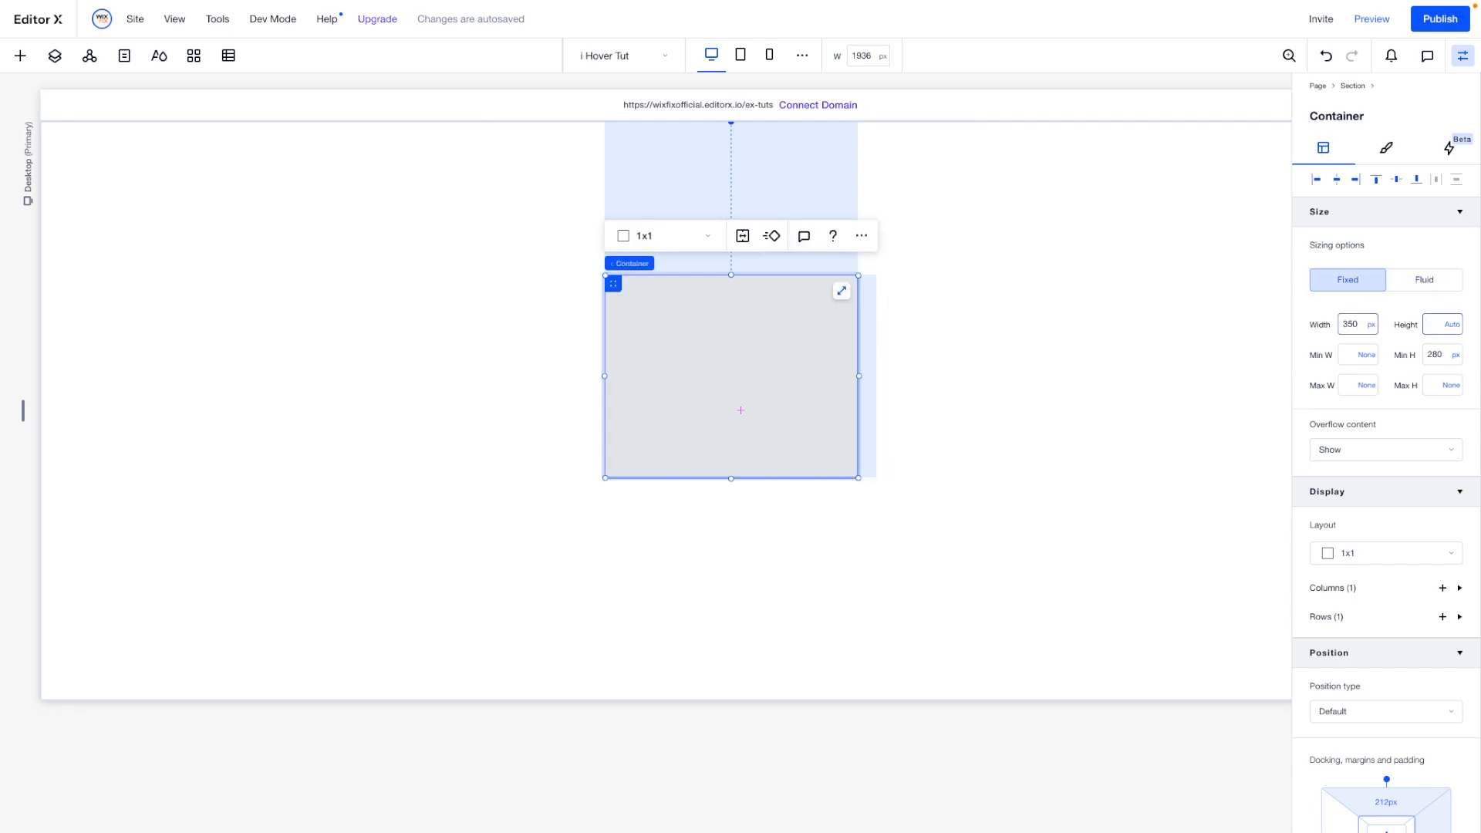
pyautogui.click(1445, 356)
pyautogui.write('400')
pyautogui.press('Return')
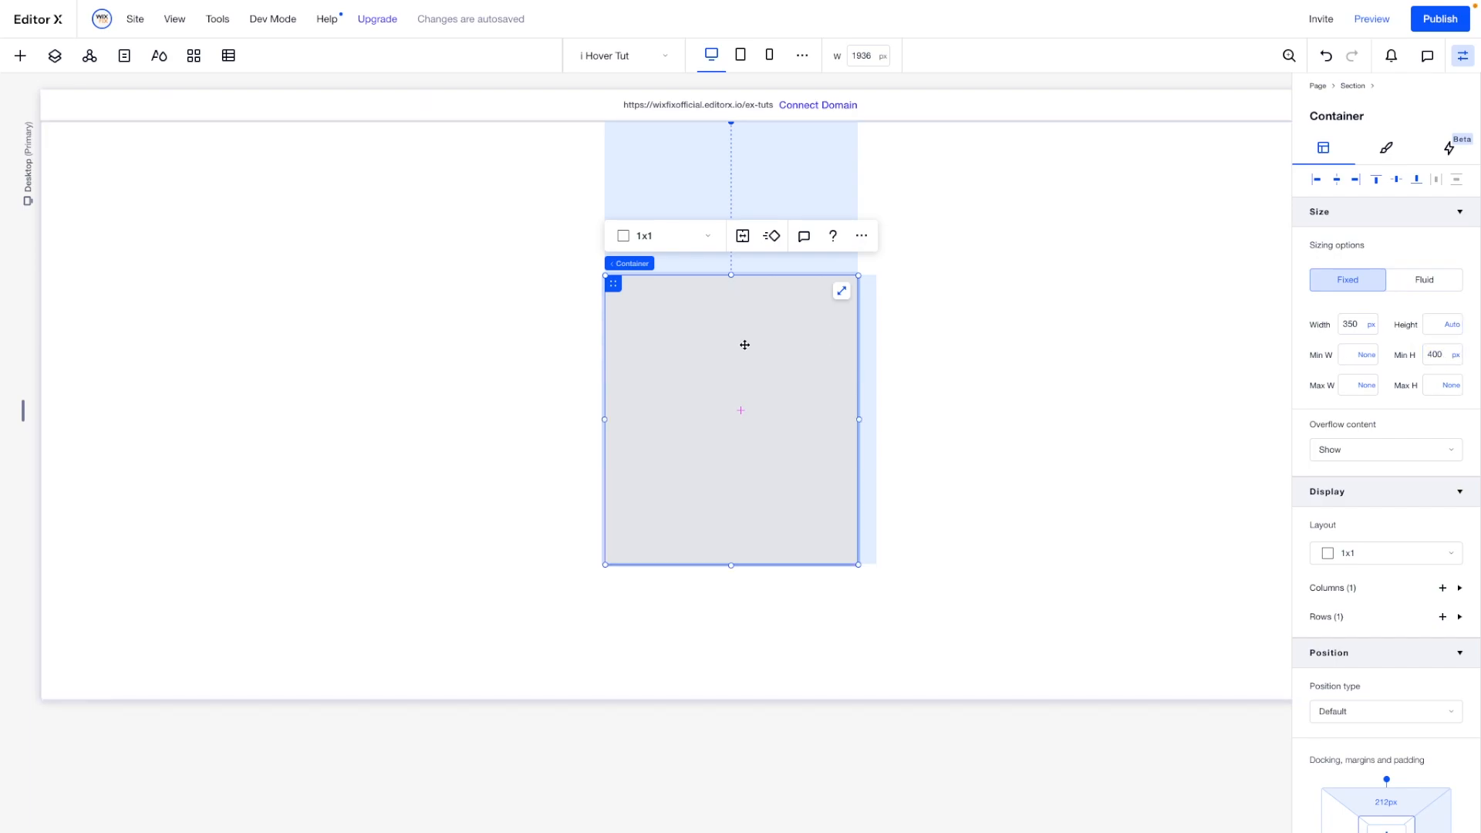
# - Set the 350 px wide container's background opacity to 0%
pyautogui.click(1401, 150)
pyautogui.doubleClick(1443, 231)
pyautogui.write('0')
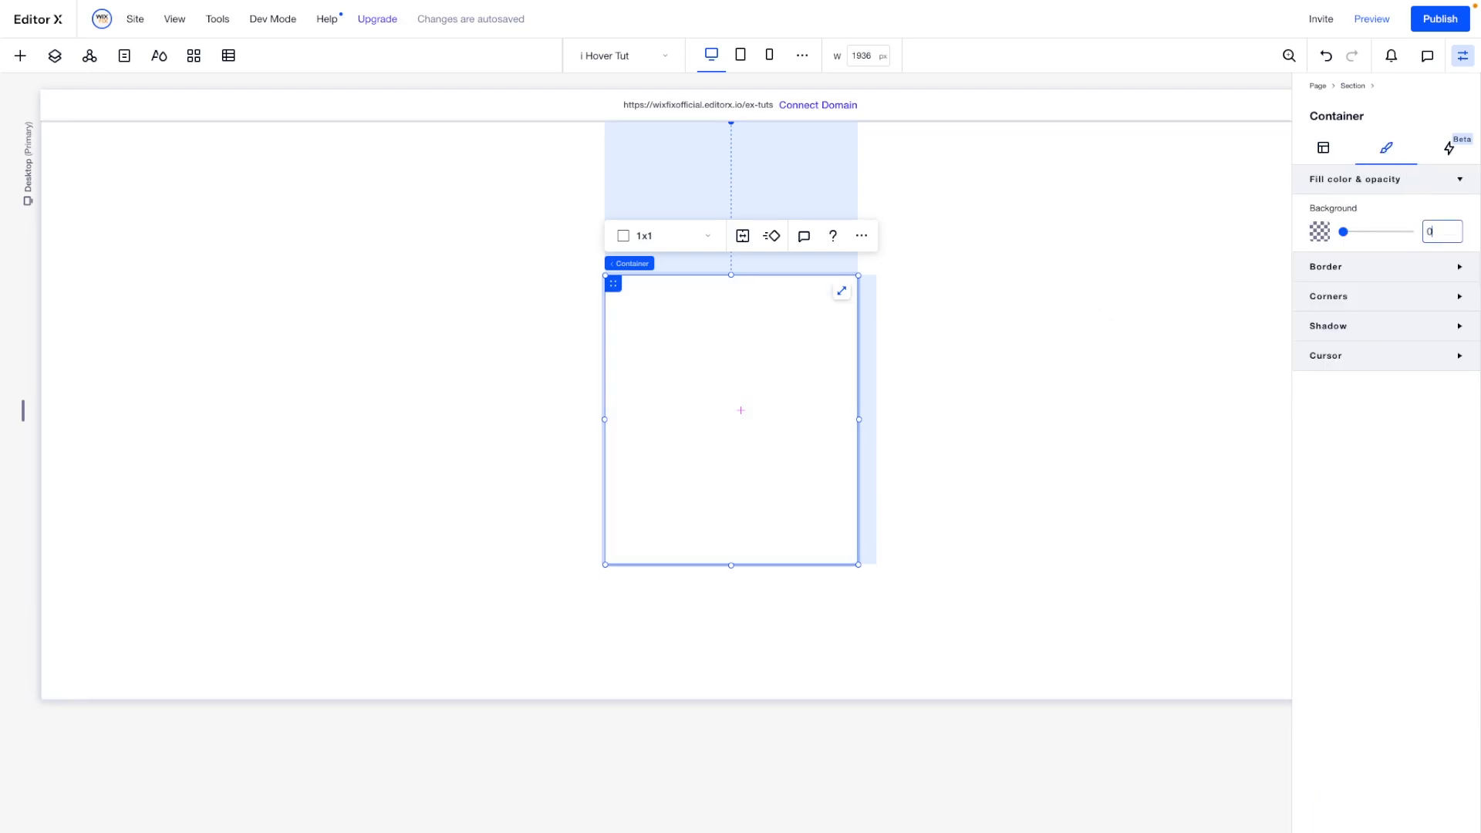
# - Add a second container inside the existing one and set its background opacity to 0%
pyautogui.click(20, 56)
pyautogui.moveTo(258, 330); pyautogui.dragTo(721, 416)
pyautogui.click(722, 418)
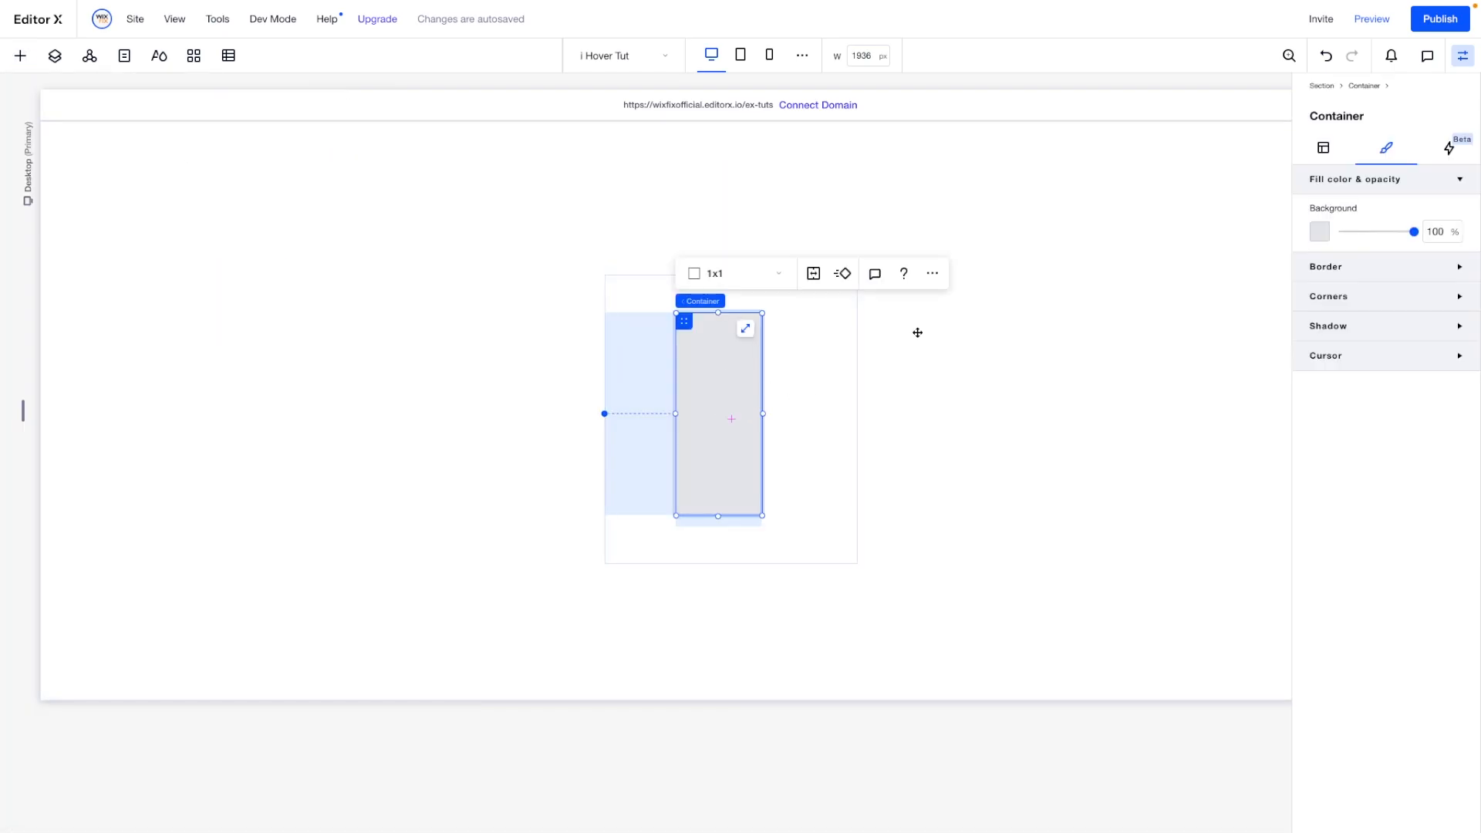
pyautogui.click(1443, 233)
pyautogui.write('0')
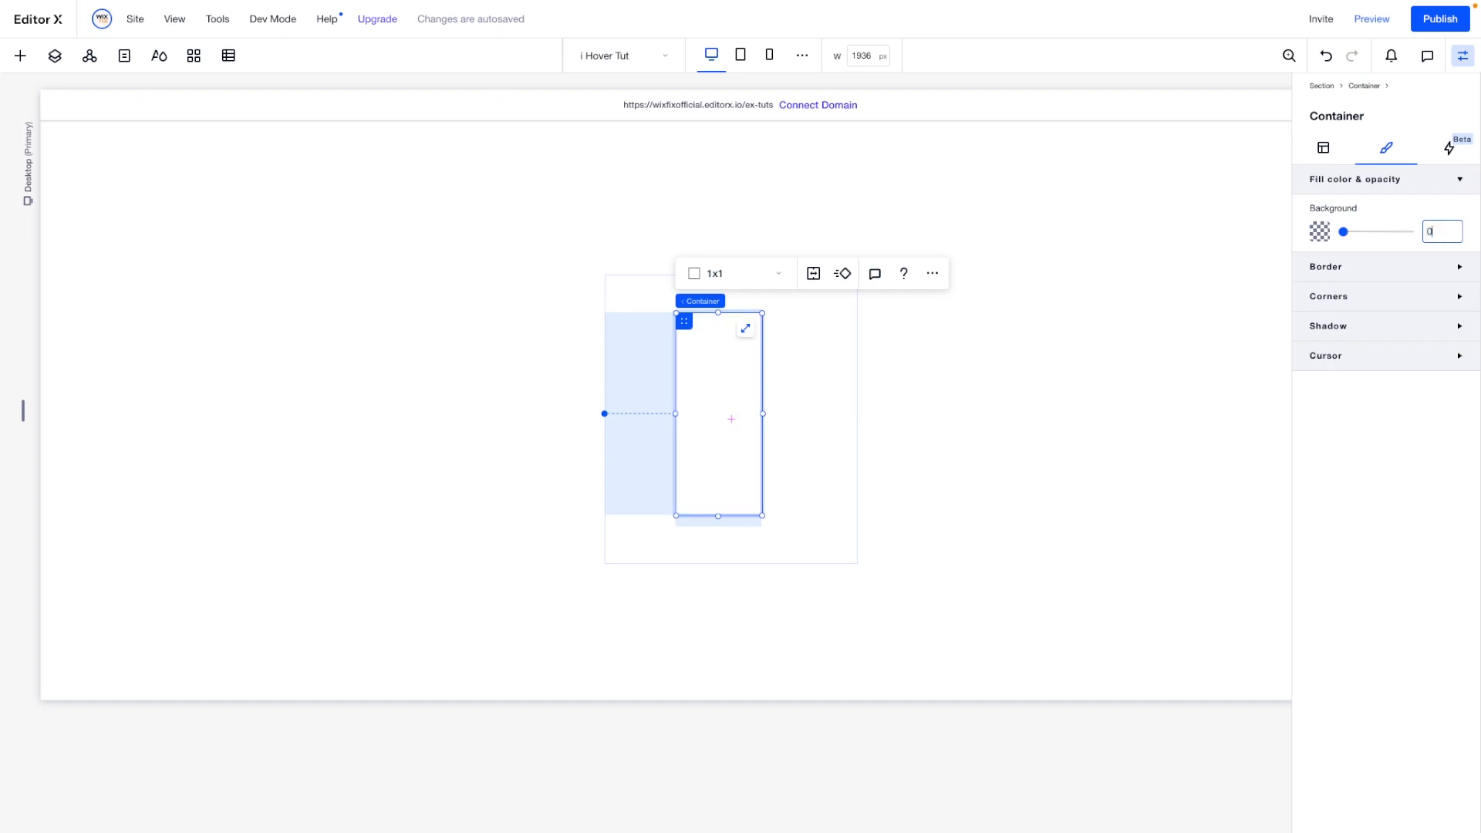
pyautogui.press('Return')
# - Set the inner container's width to 200 px and its minimum height to 100 px
pyautogui.click(1314, 149)
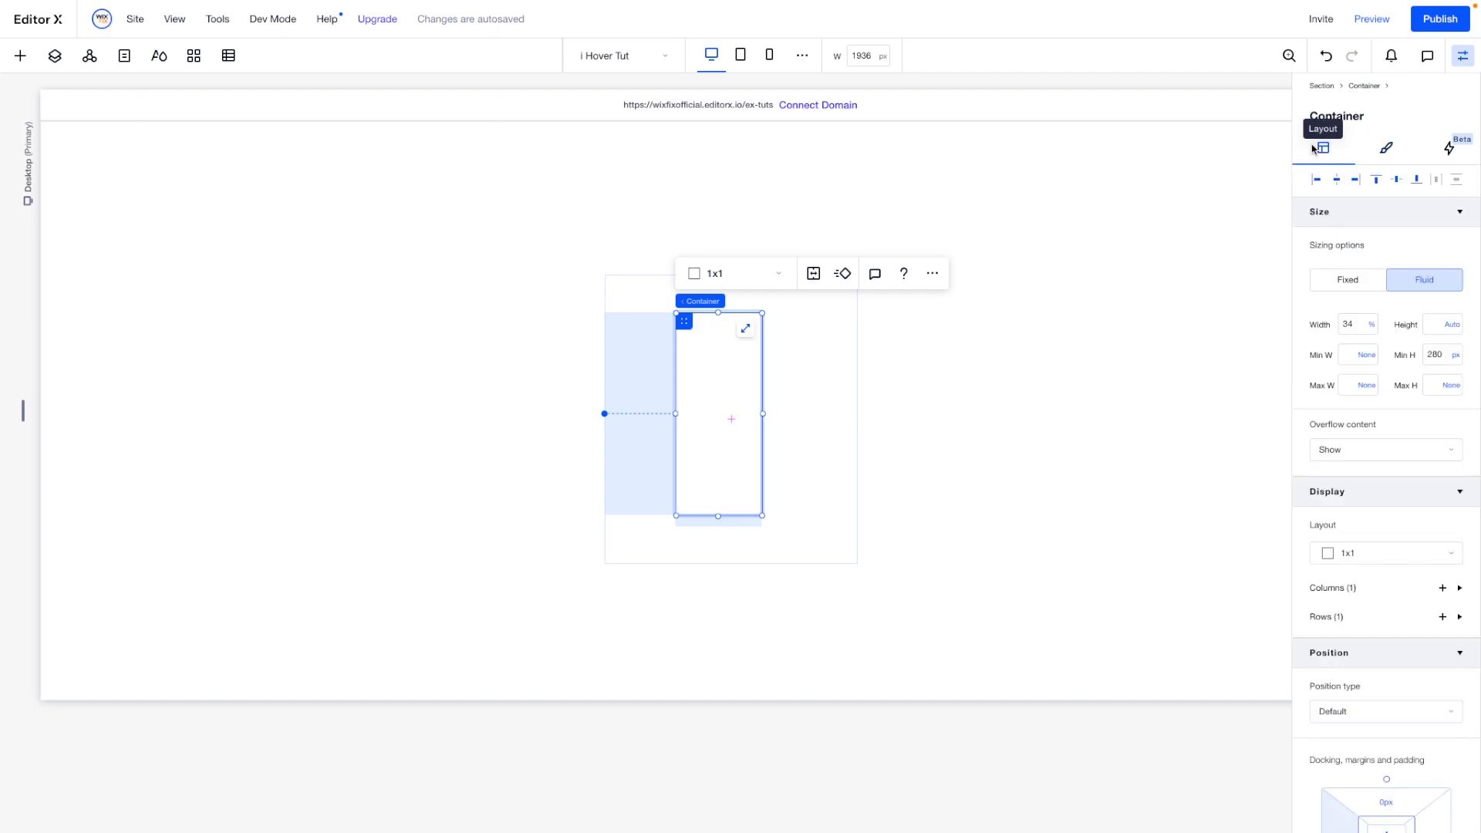
pyautogui.click(1356, 324)
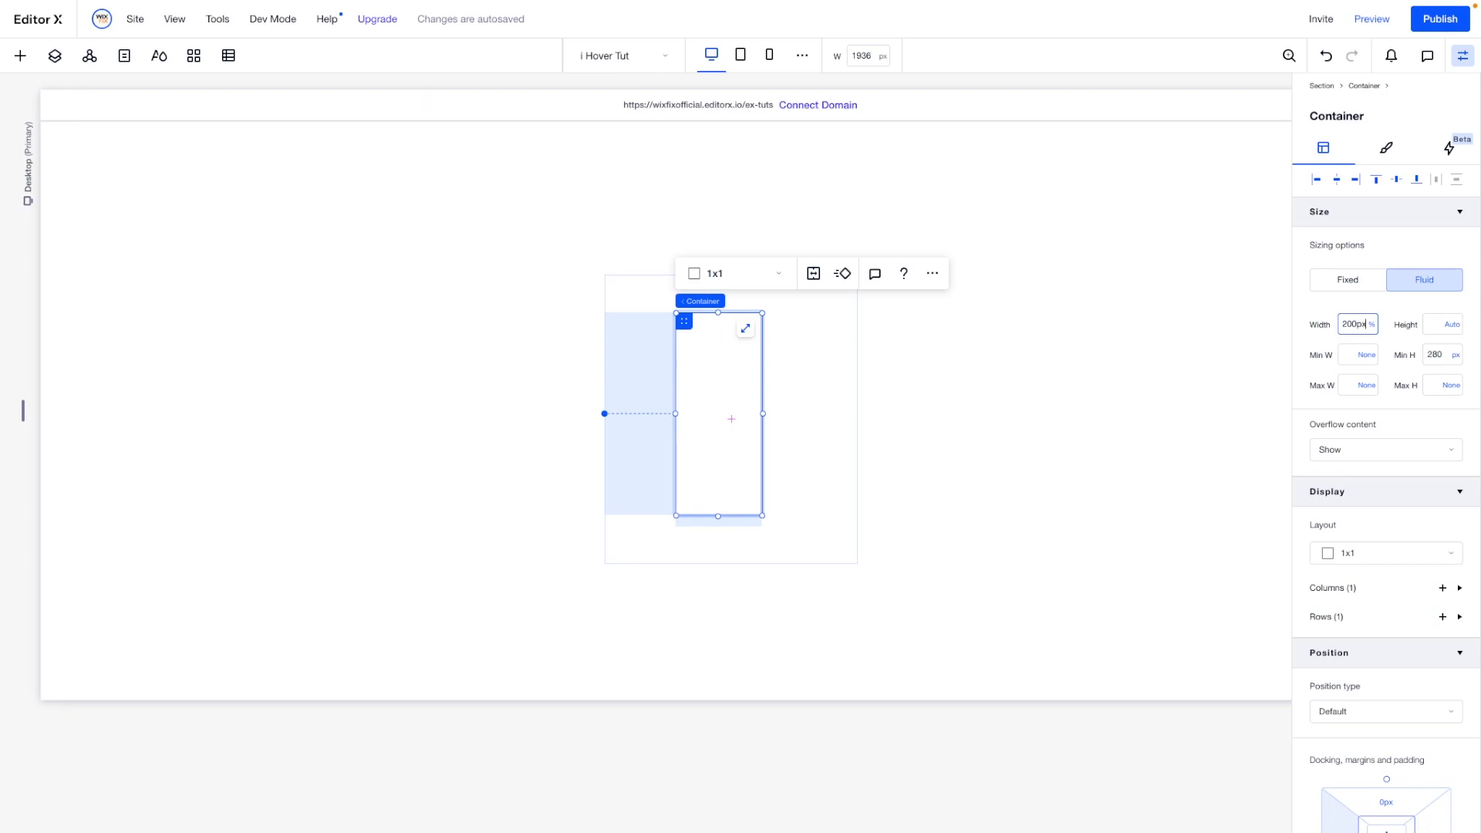
pyautogui.press('Return')
pyautogui.click(1442, 356)
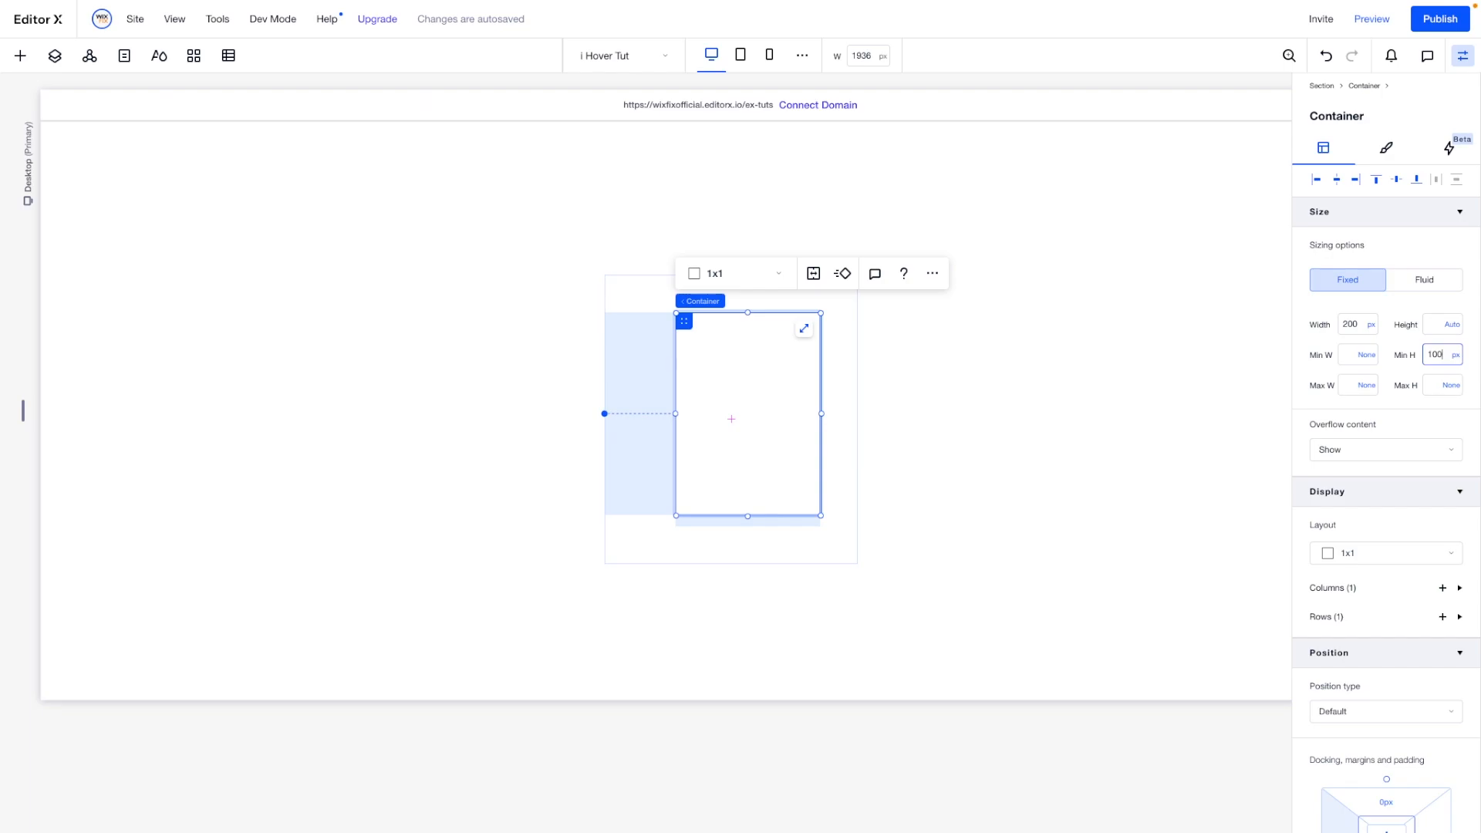
pyautogui.write('100')
pyautogui.press('Return')
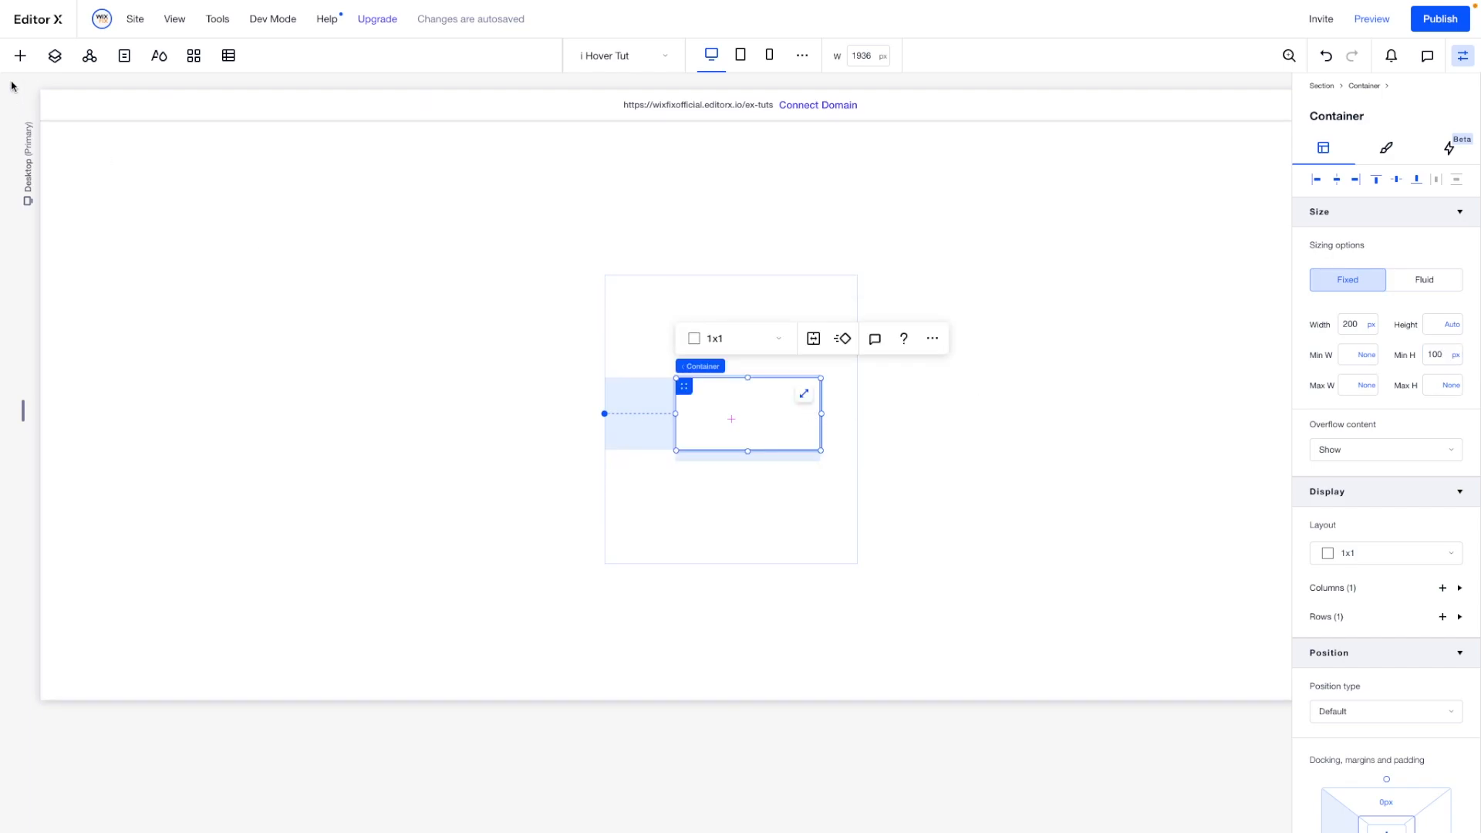
# - Add a paragraph text element inside the inner container and open its text for editing
pyautogui.click(17, 58)
pyautogui.moveTo(243, 193); pyautogui.dragTo(731, 420)
pyautogui.click(728, 416)
pyautogui.doubleClick(725, 414)
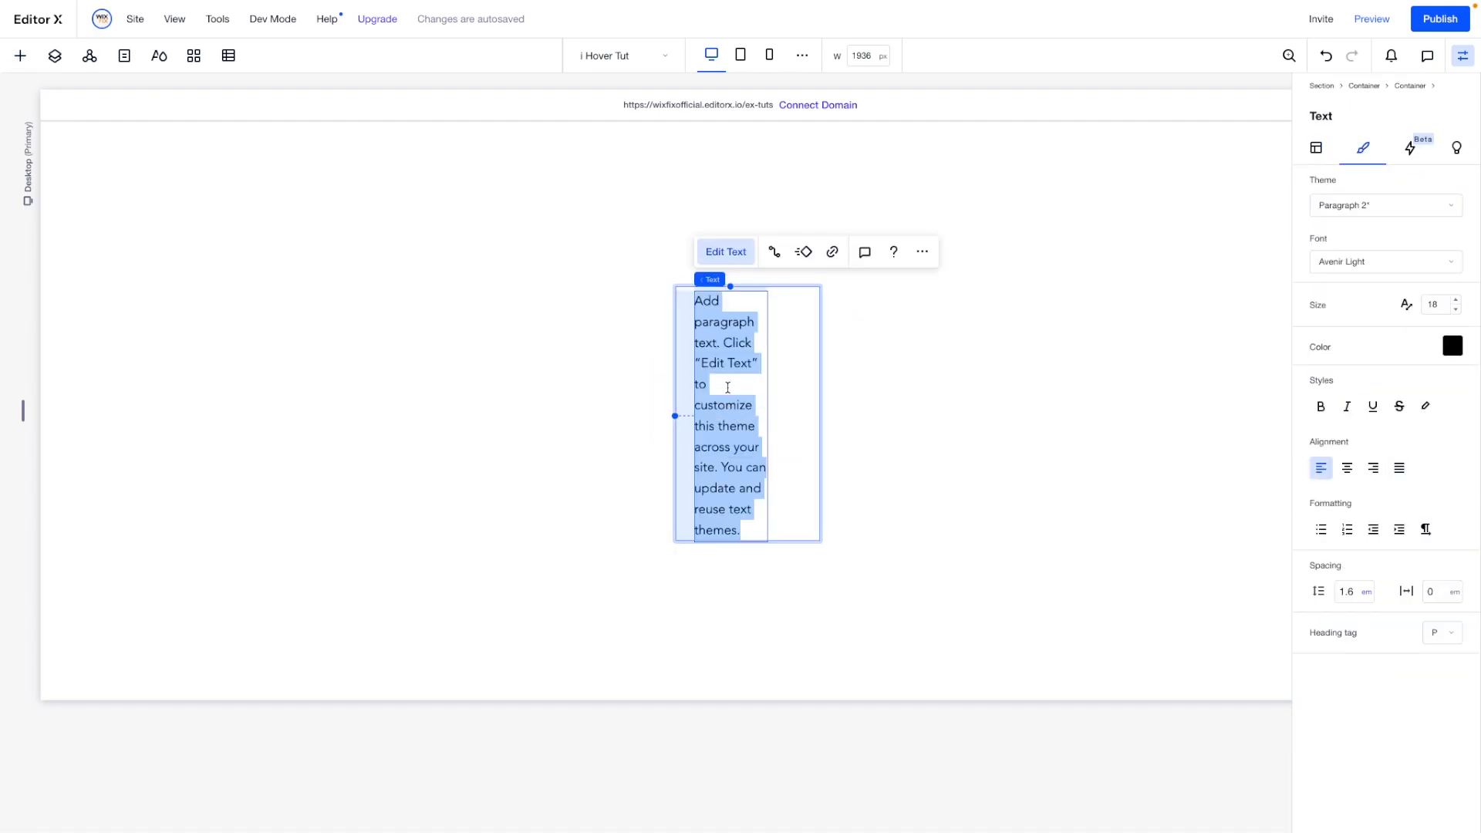
# - Shorten the paragraph to "Add paragraph text. Click "Edit Text" to customize."
pyautogui.click(728, 387)
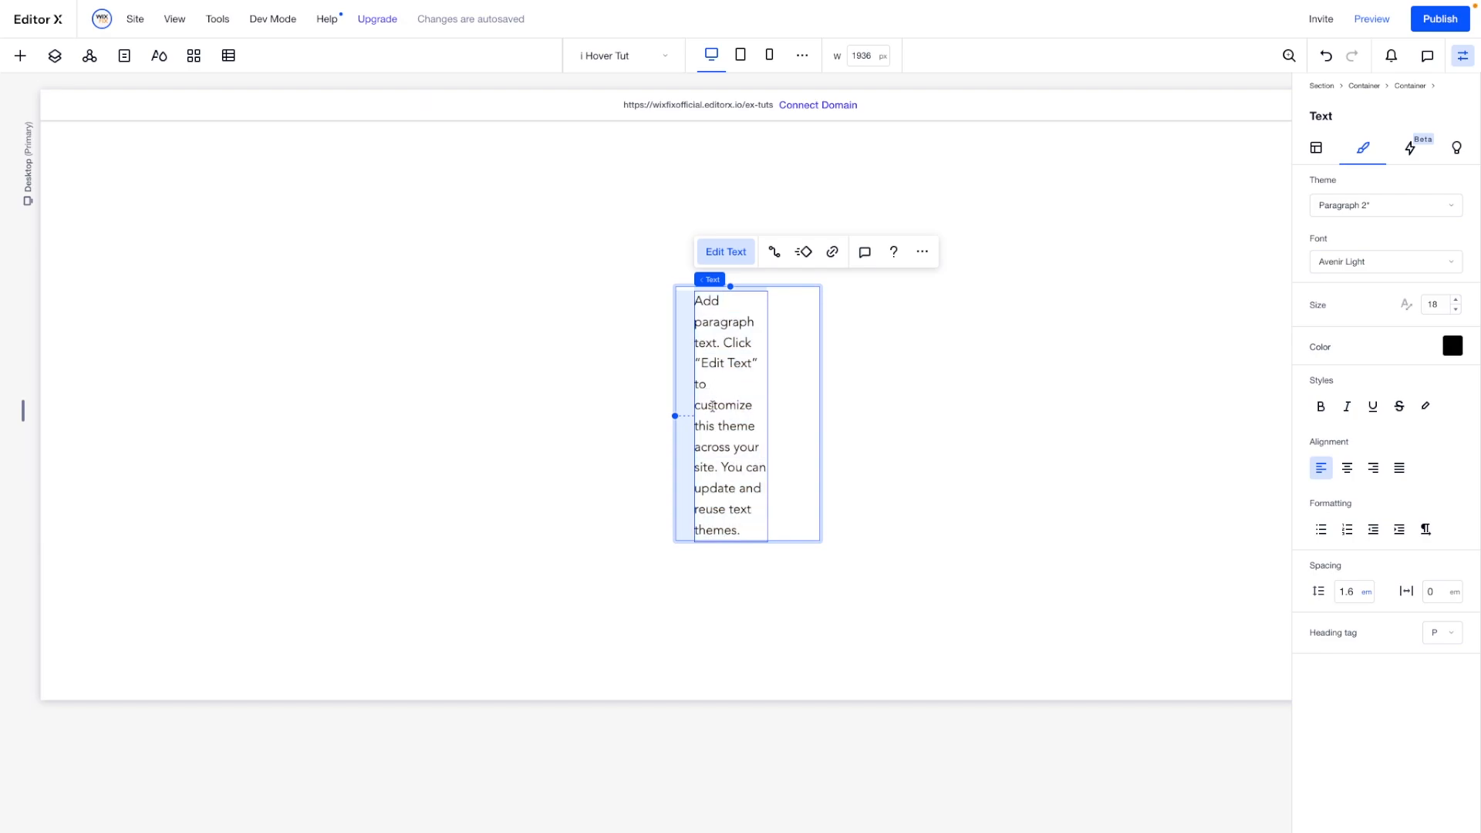
pyautogui.moveTo(694, 424); pyautogui.dragTo(767, 562)
pyautogui.press('BackSpace')
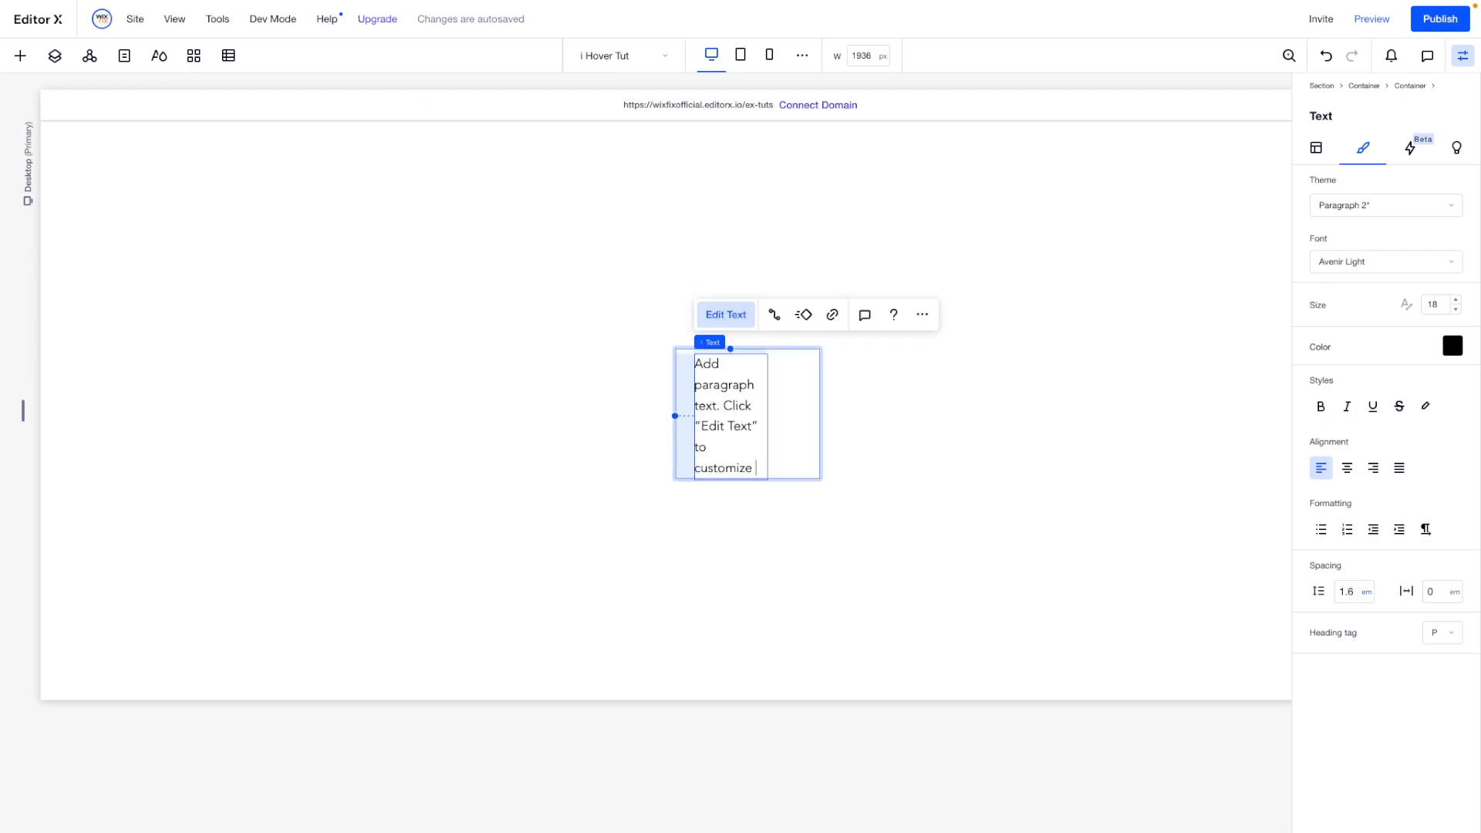
# - Set the font size of the whole paragraph to 13
pyautogui.hotkey('ctrl', 'a')
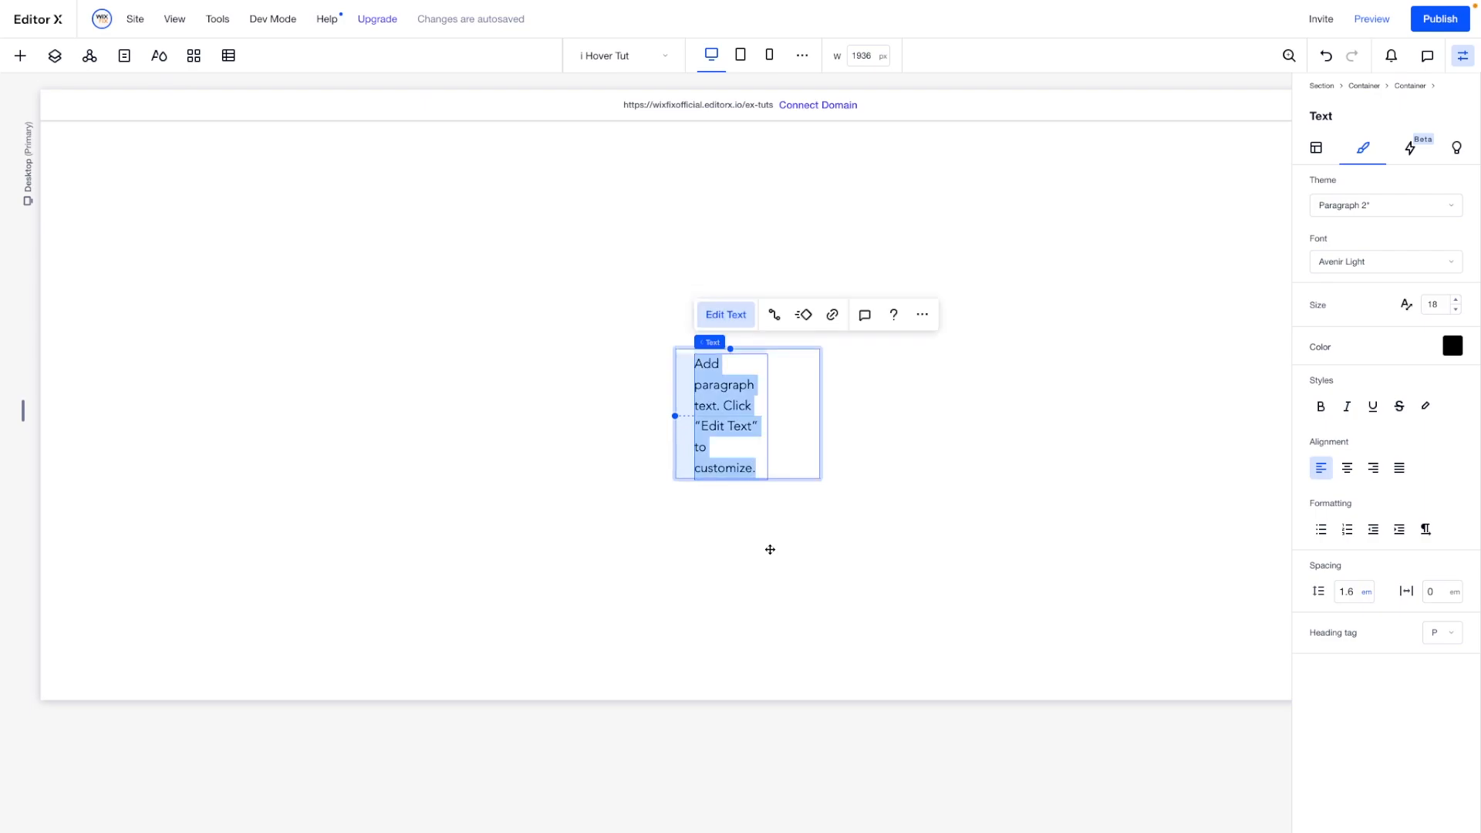
pyautogui.click(1430, 303)
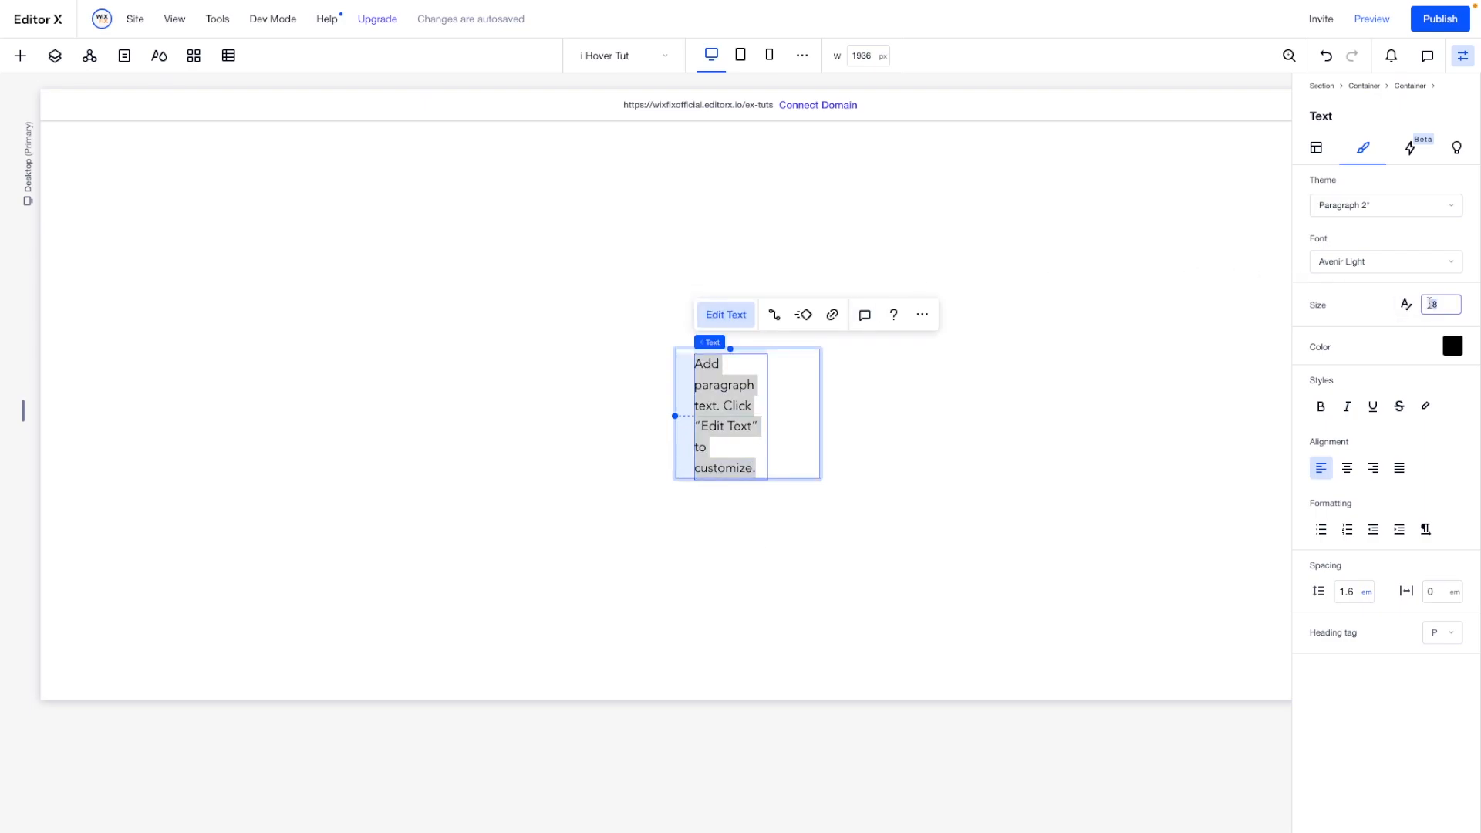
pyautogui.write('13')
pyautogui.press('Return')
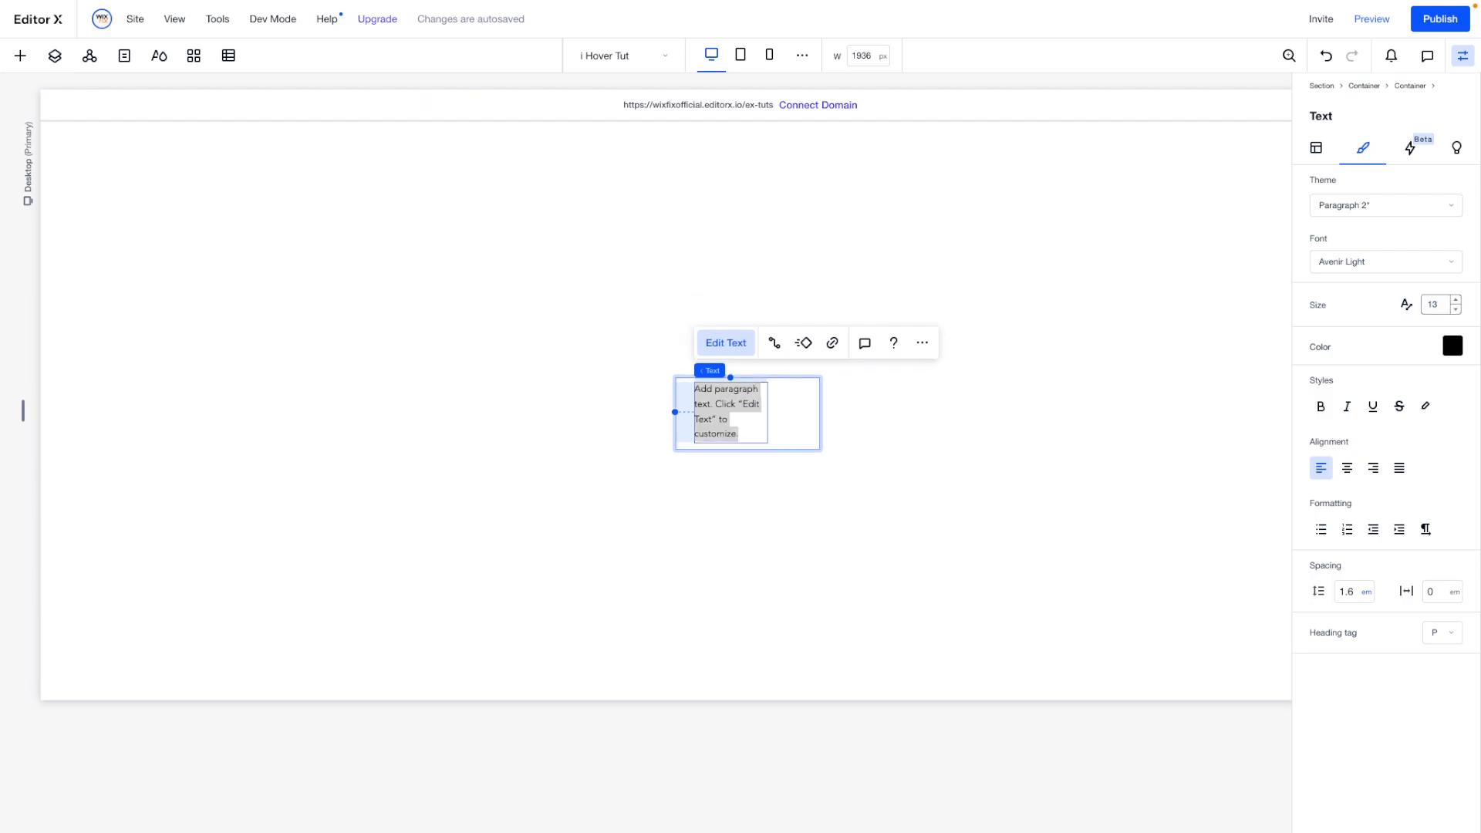
# - Set the text element's width to 100% and center it horizontally and vertically in the inner container
pyautogui.click(1317, 147)
pyautogui.click(1358, 324)
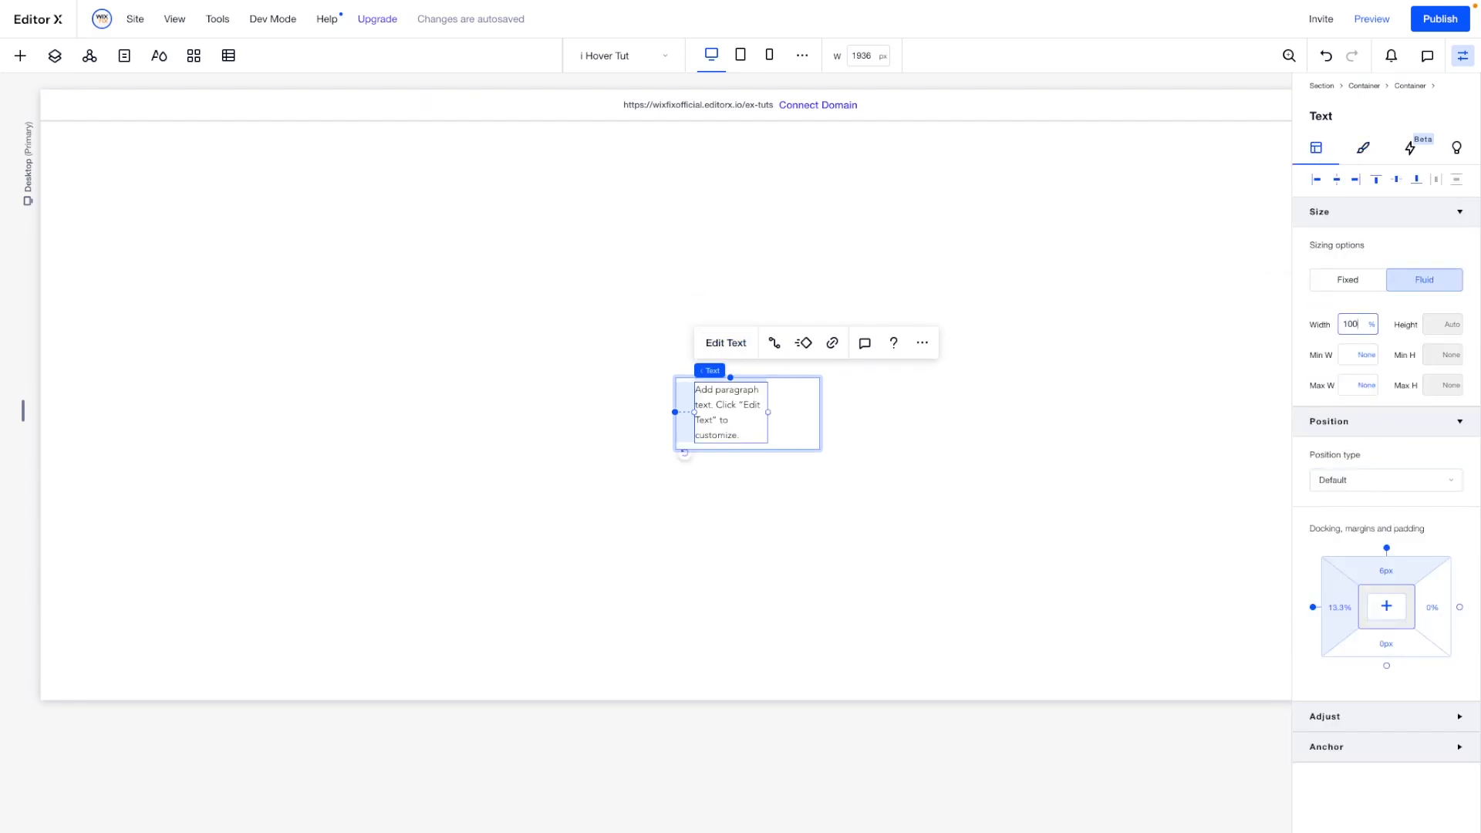
pyautogui.write('100')
pyautogui.press('Return')
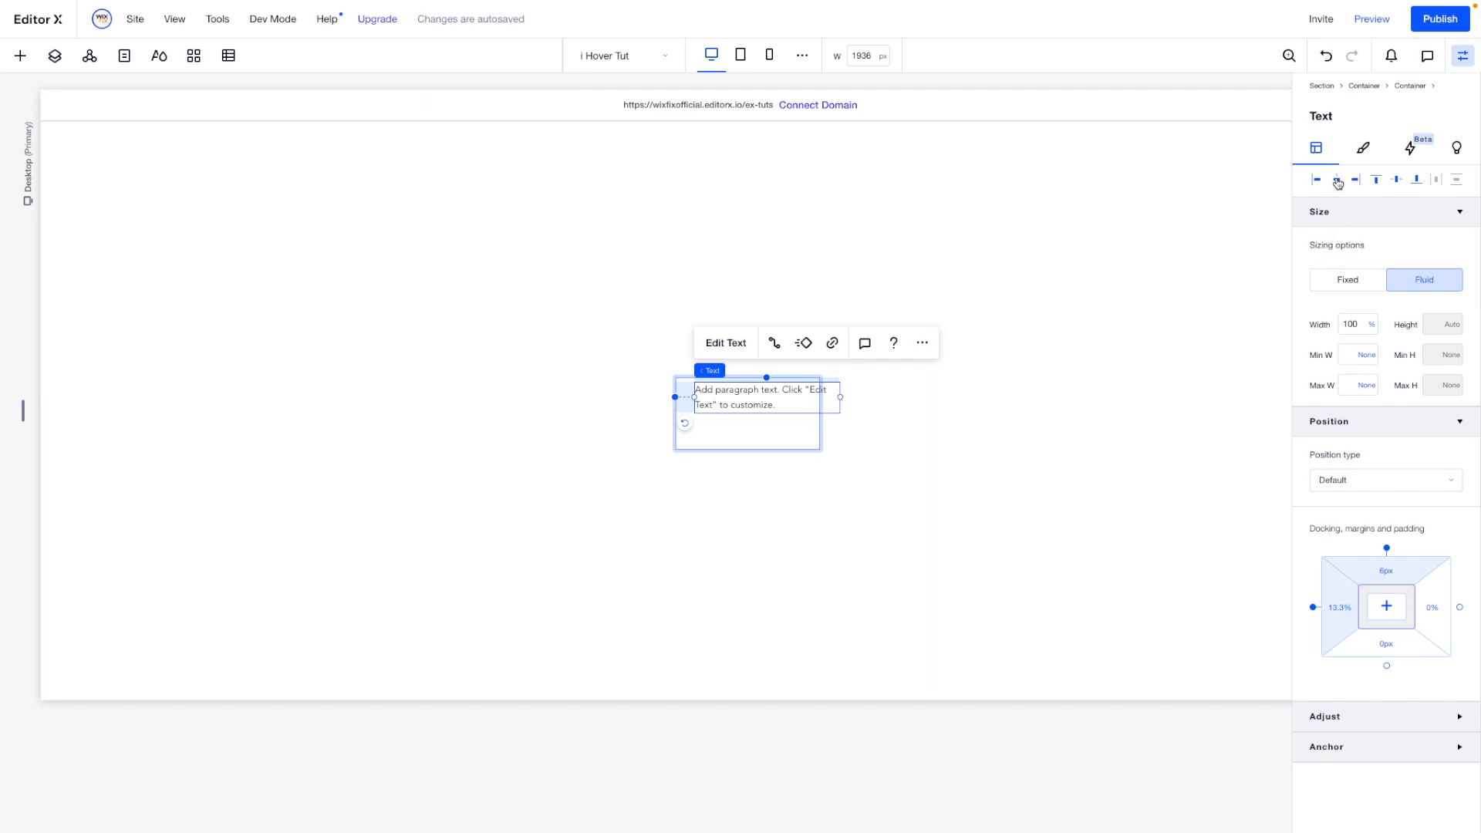
pyautogui.click(1338, 181)
pyautogui.click(1397, 181)
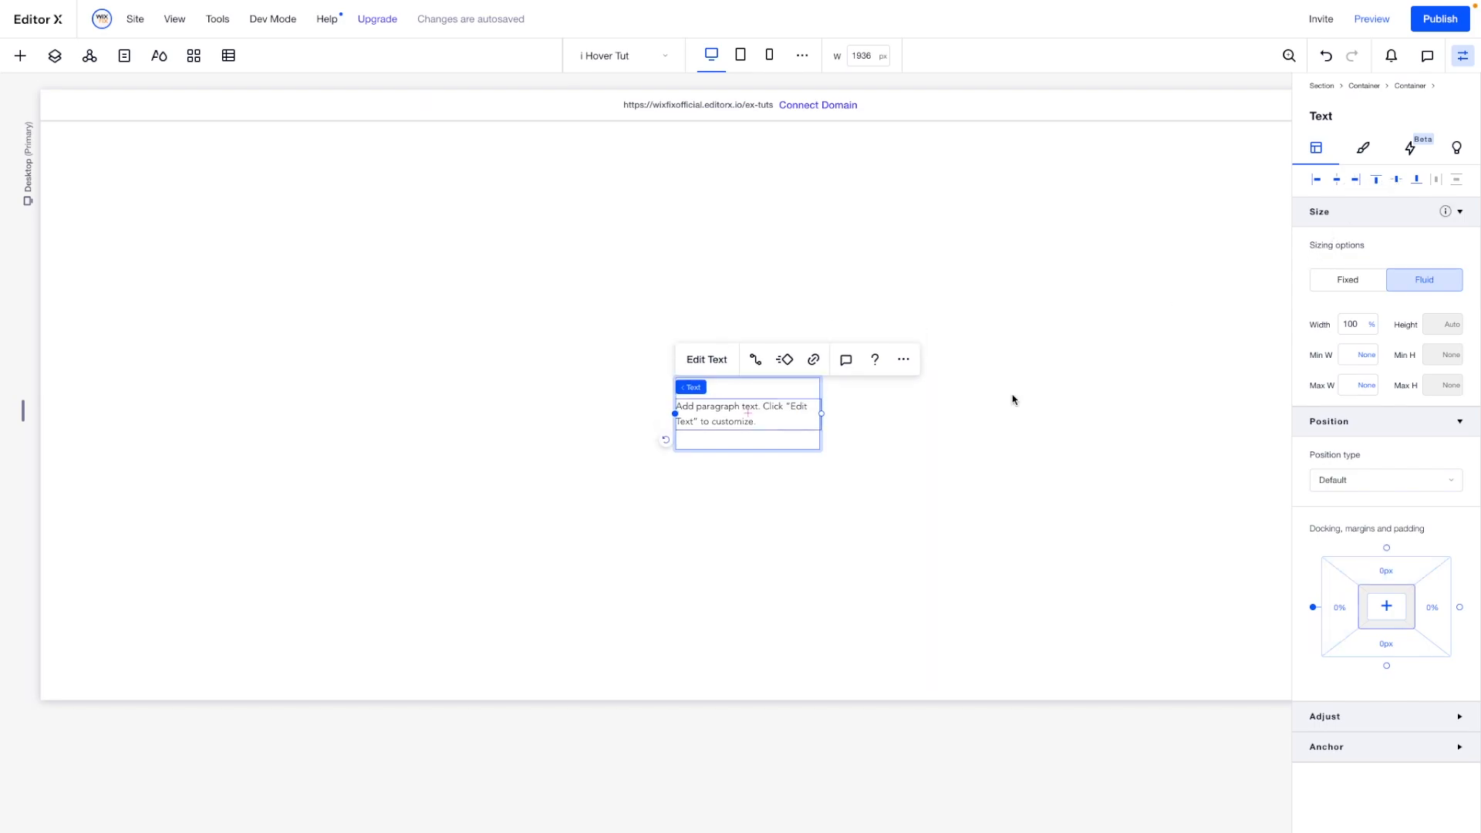
# - Clear the inner container's minimum height so it is set to None
pyautogui.click(745, 393)
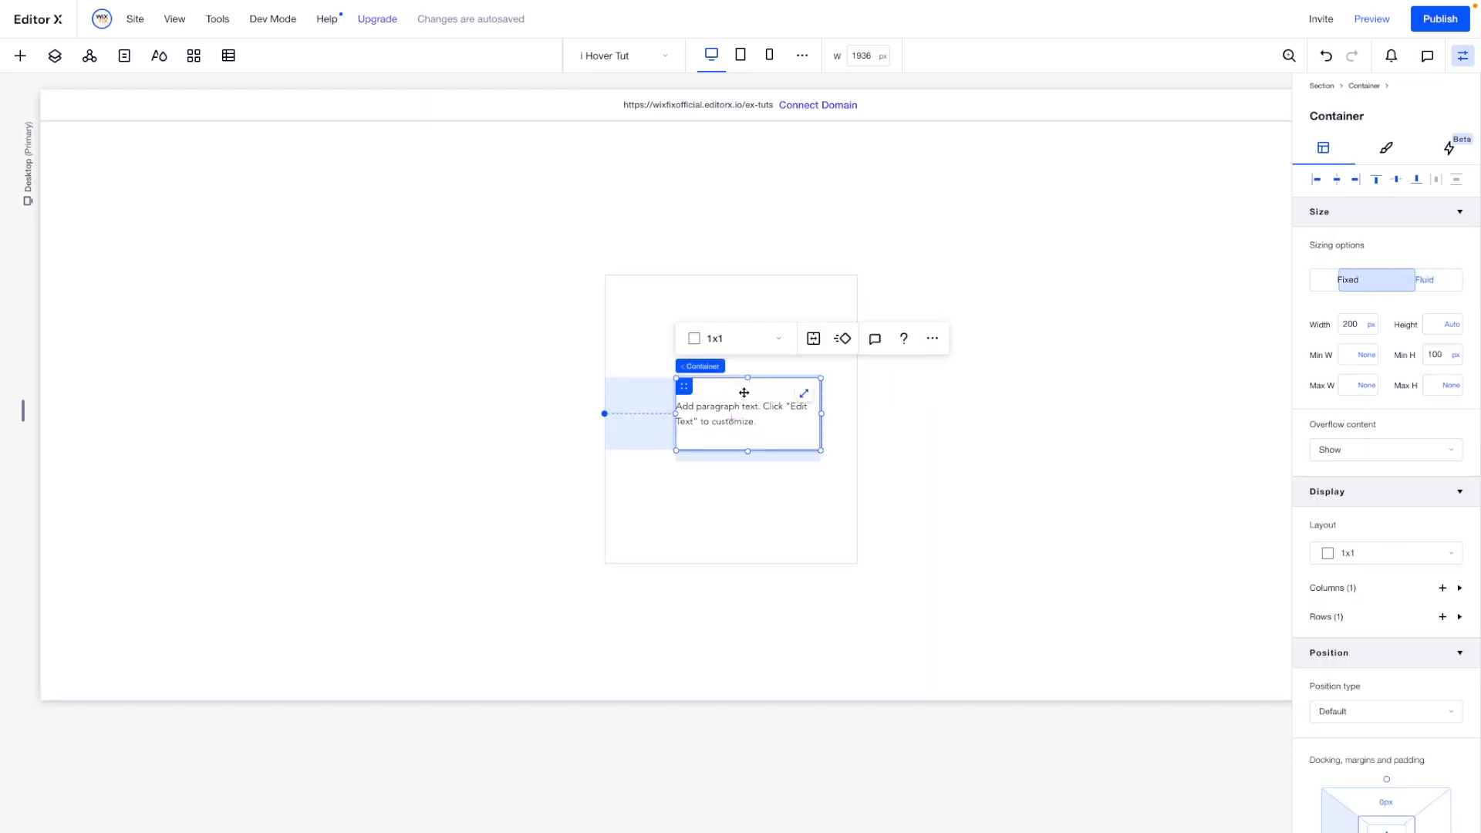
pyautogui.click(1458, 357)
pyautogui.click(1403, 356)
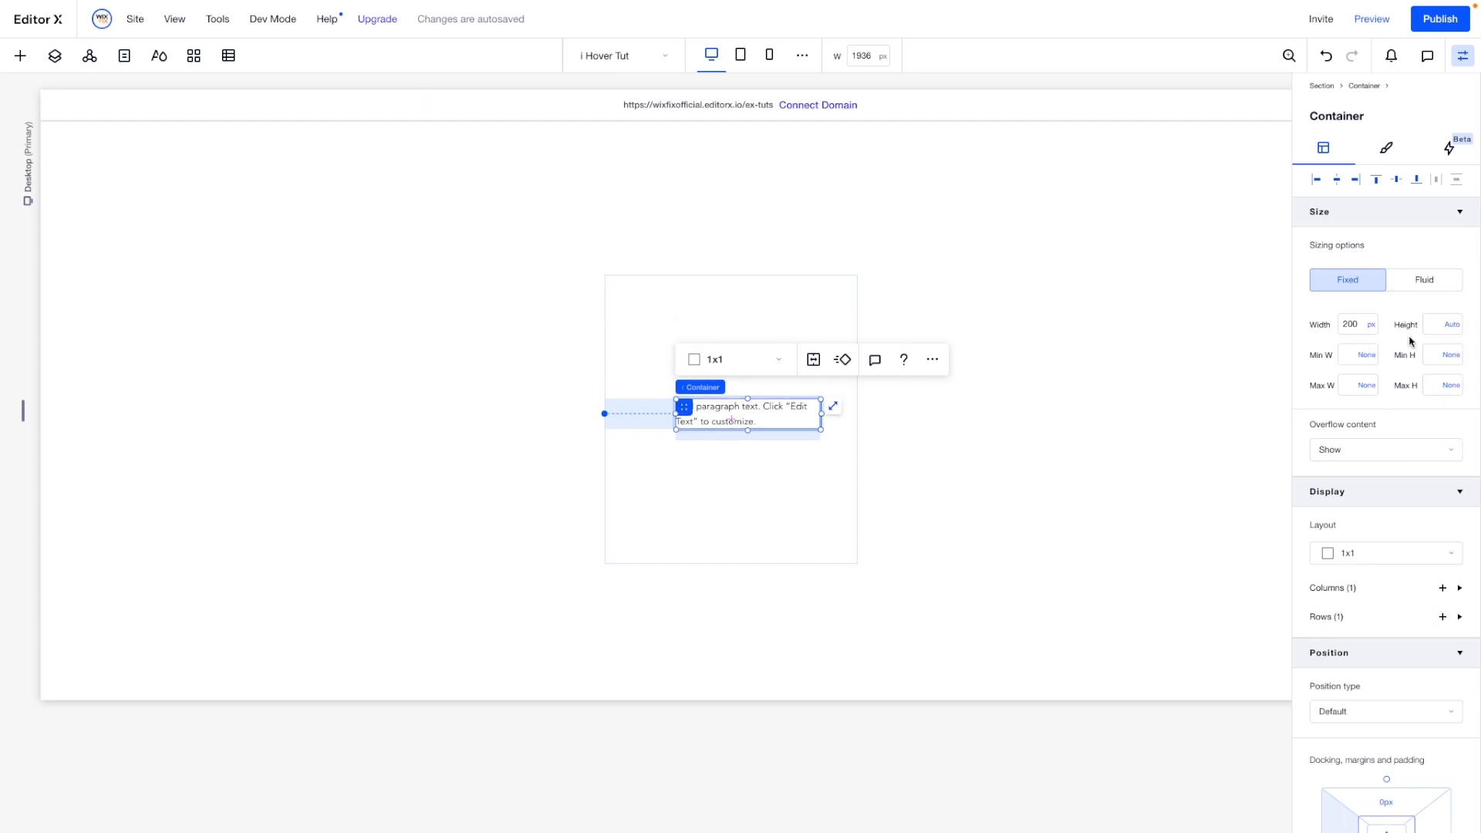
# - Give the inner container 10 px of padding, linked on all four sides
pyautogui.scroll(-2, 1360, 539)
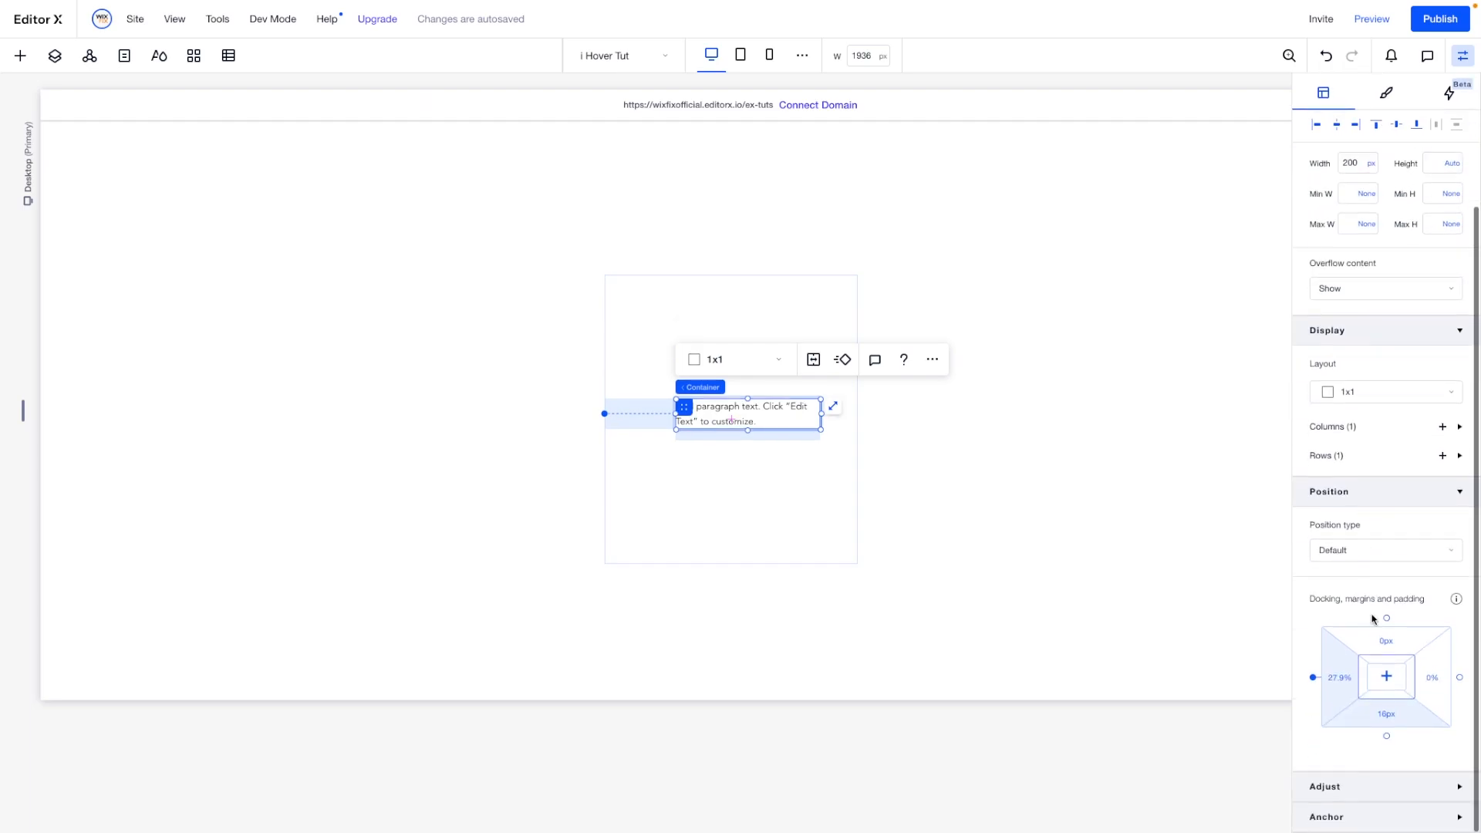
pyautogui.click(1386, 696)
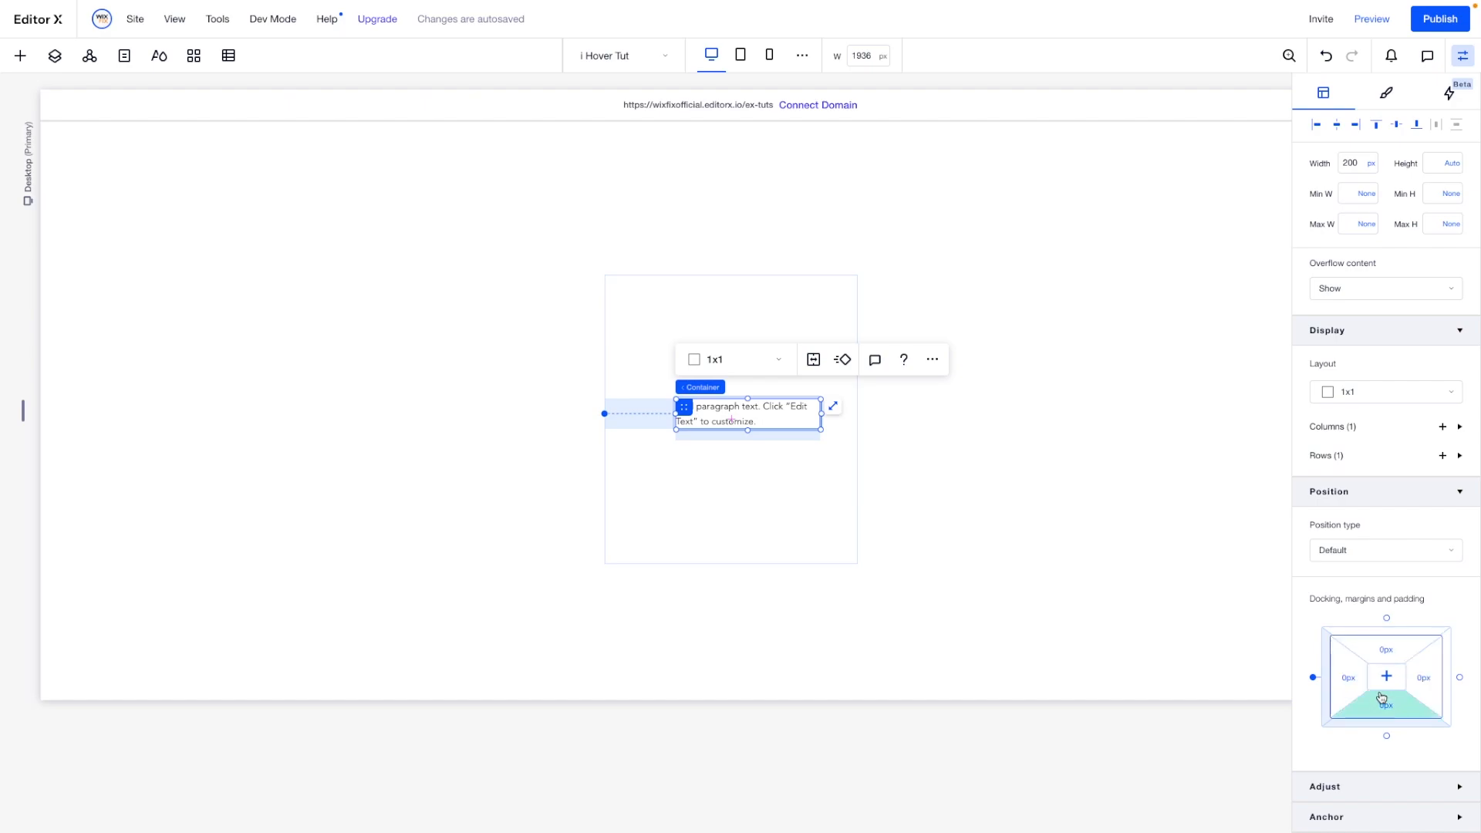
pyautogui.click(1351, 679)
pyautogui.write('10')
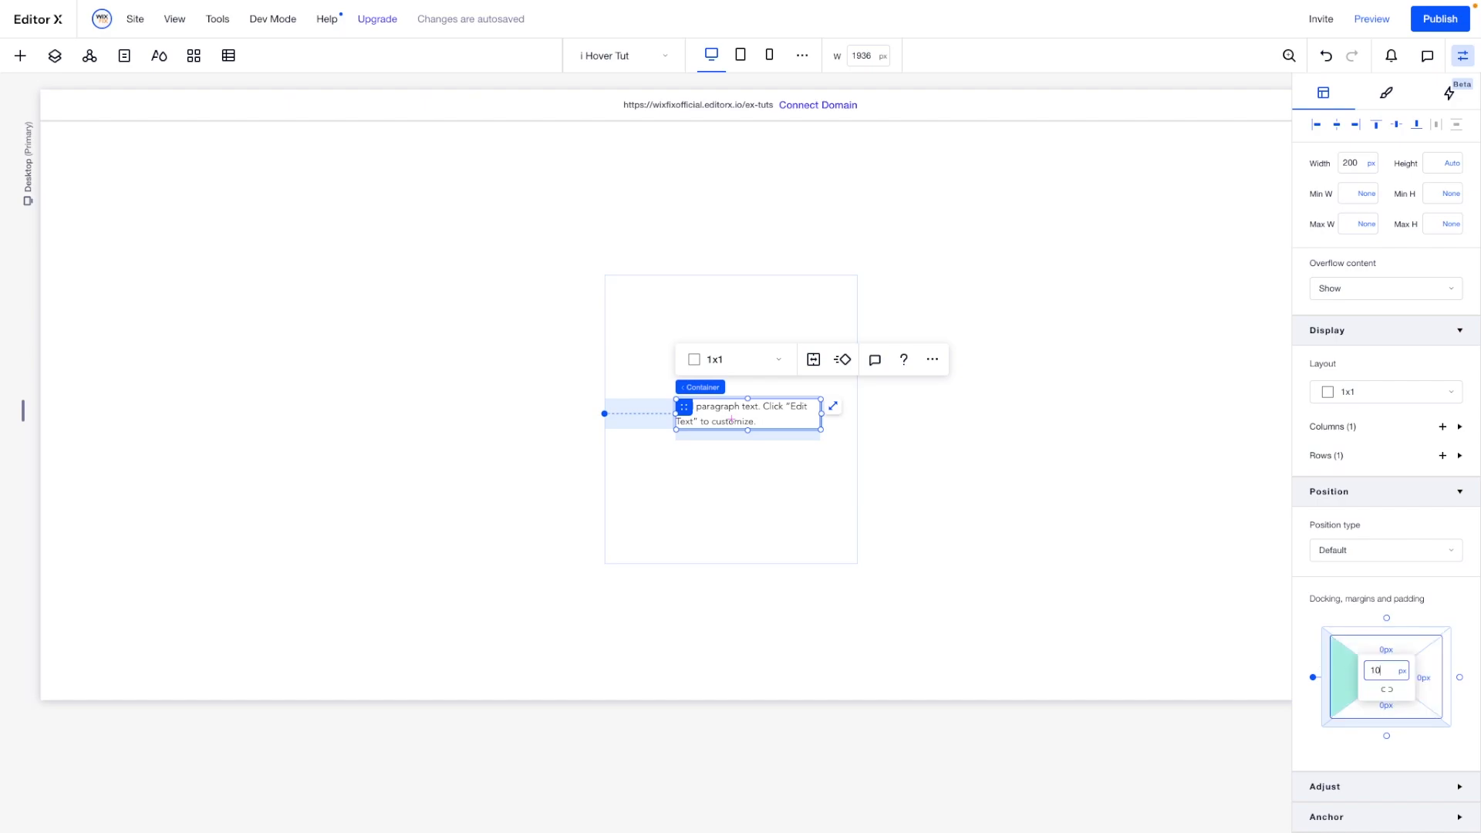
pyautogui.click(1387, 689)
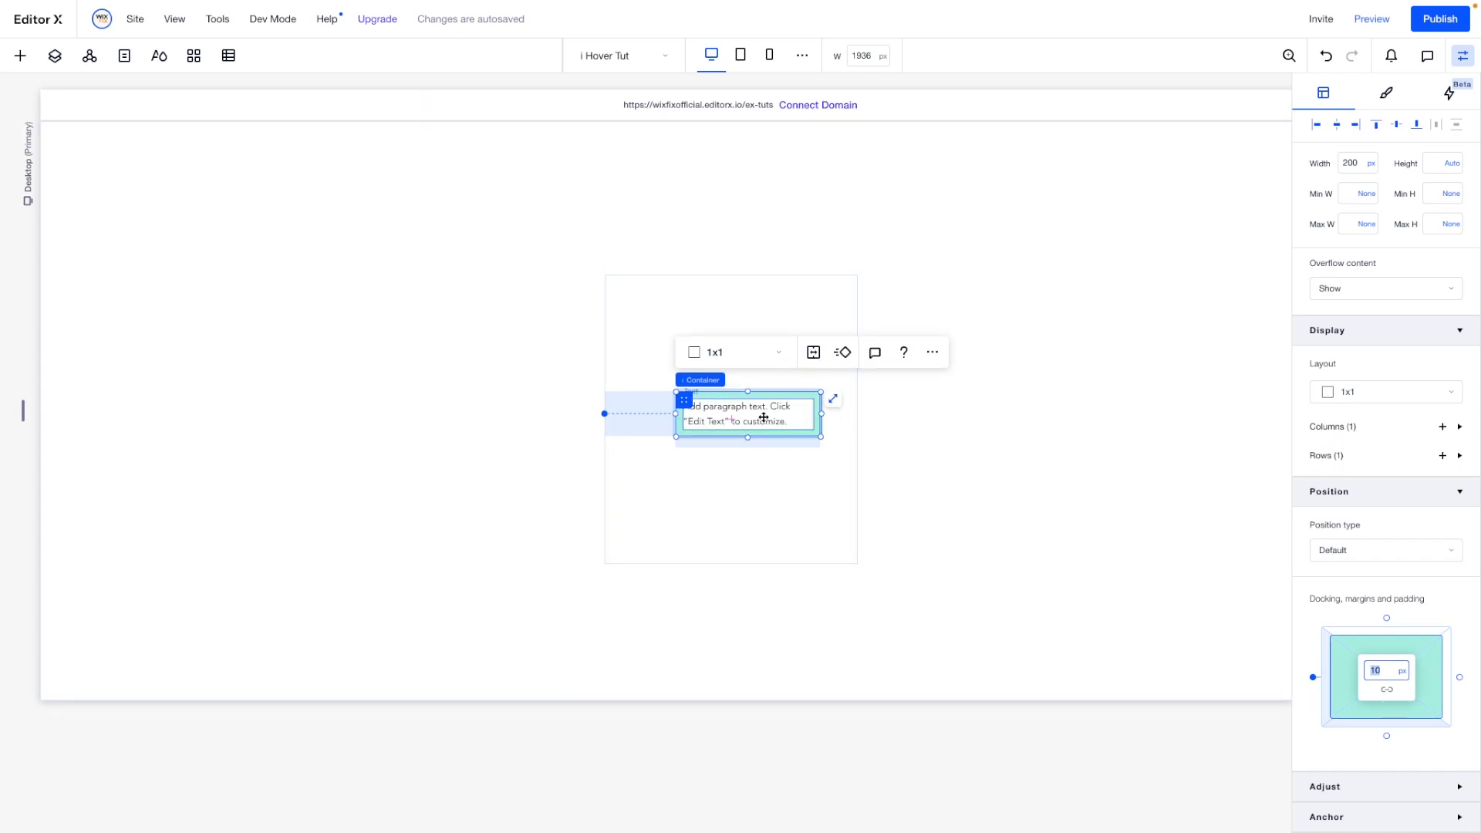
# - Set the paragraph text element's width to Max content
pyautogui.click(763, 417)
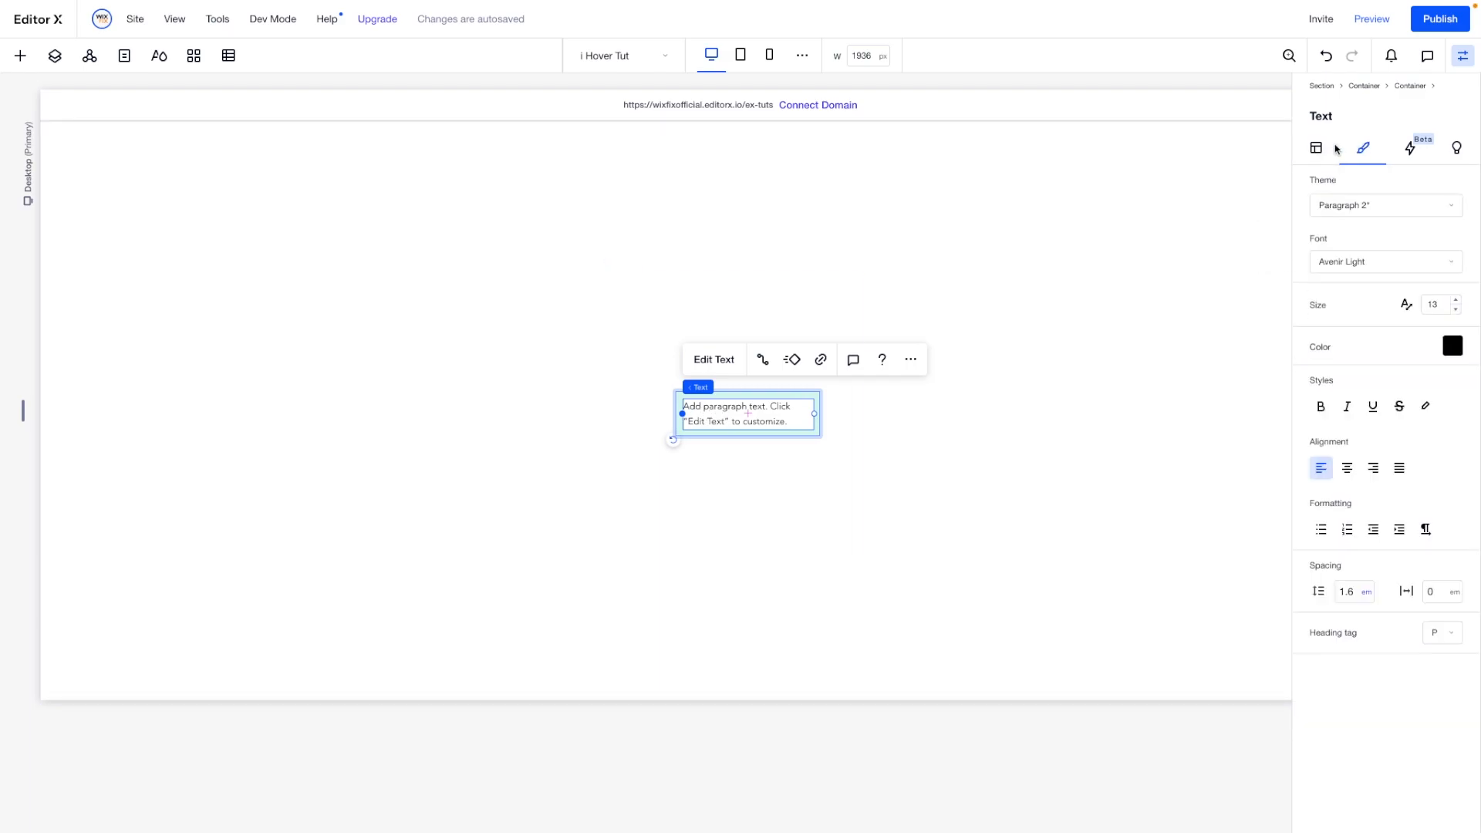
pyautogui.click(1373, 327)
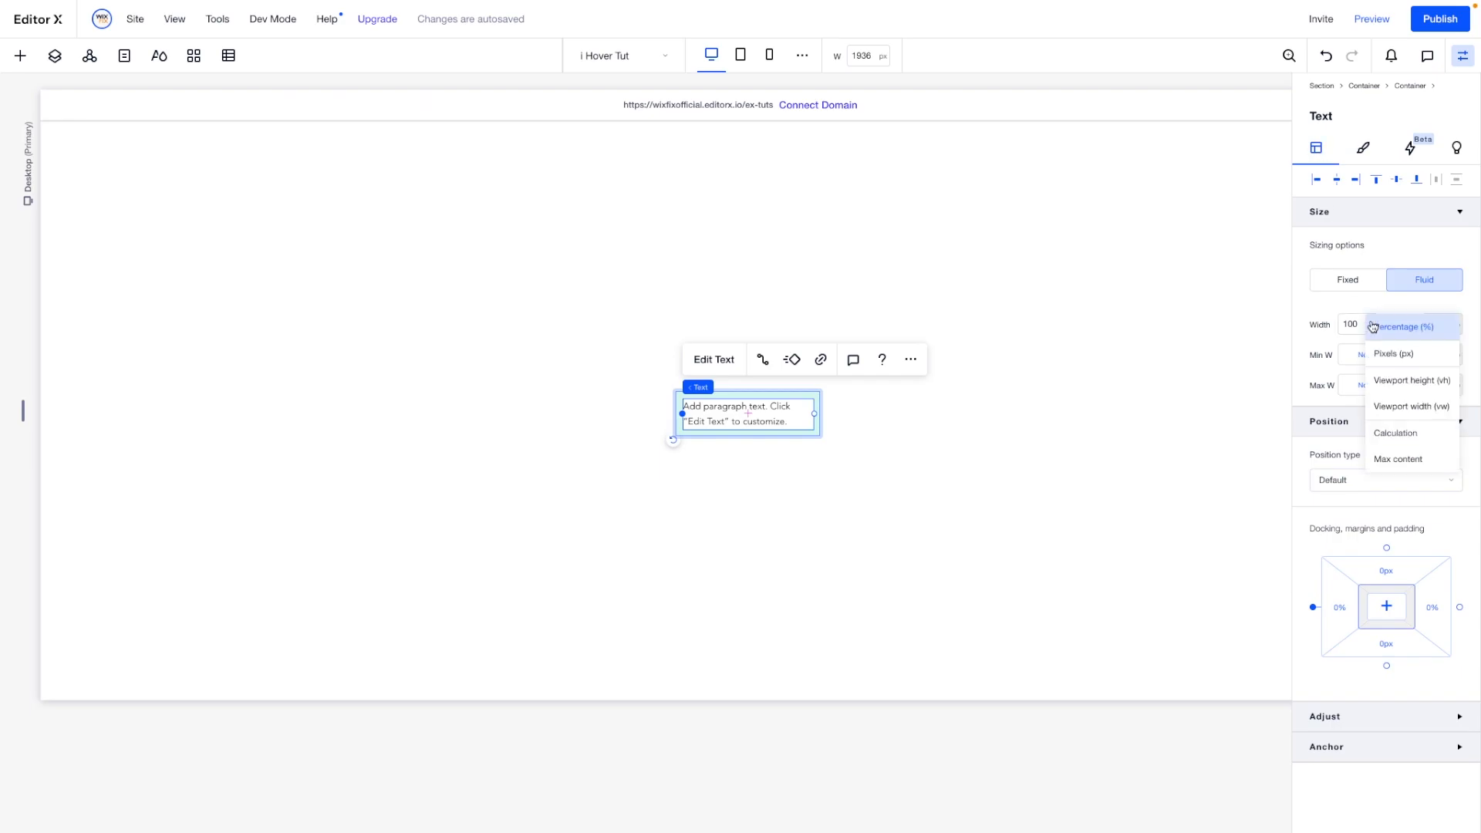
pyautogui.click(1389, 457)
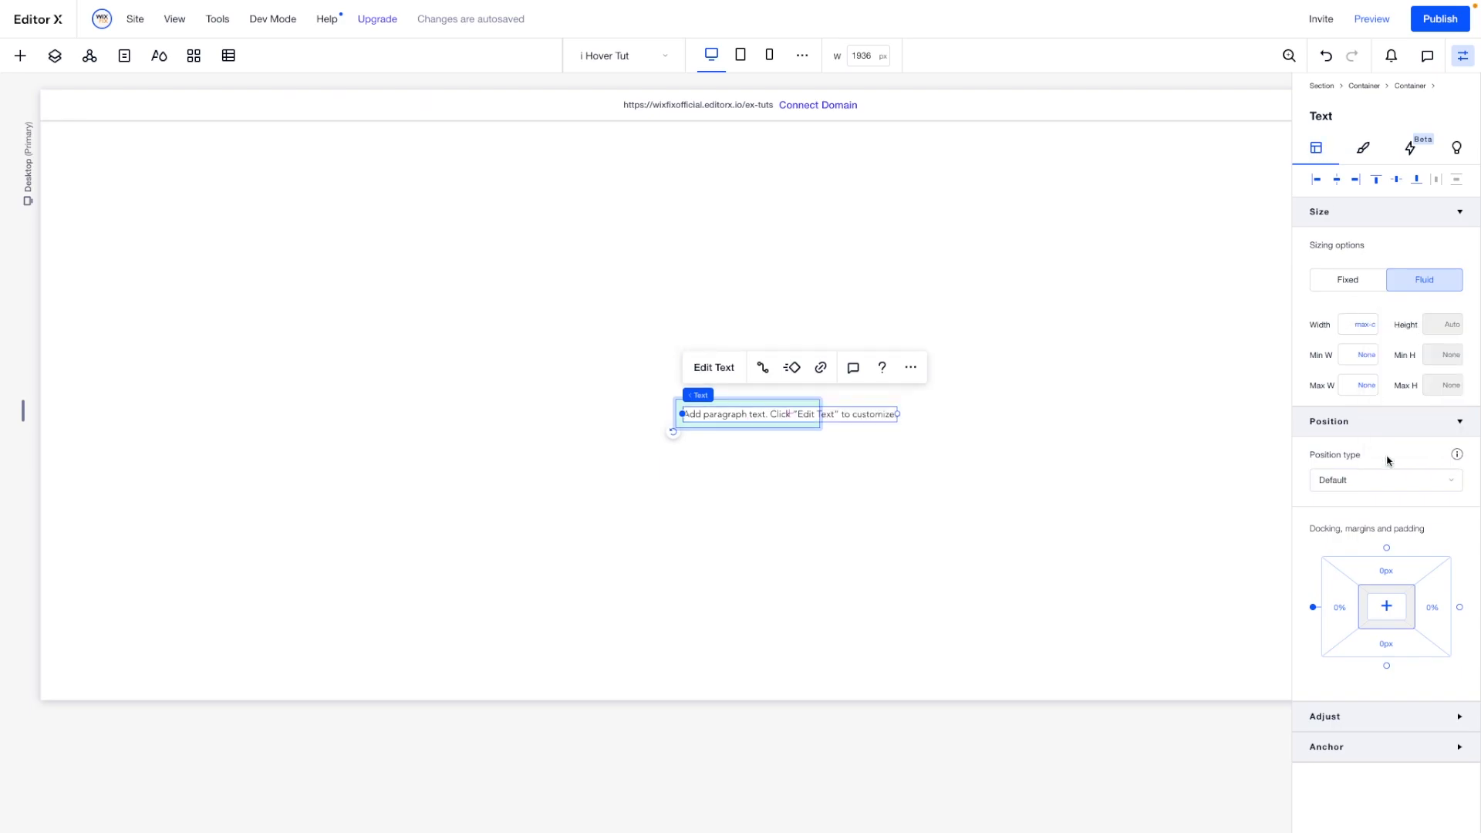
# - Set the inner container's width to Max content
pyautogui.click(787, 483)
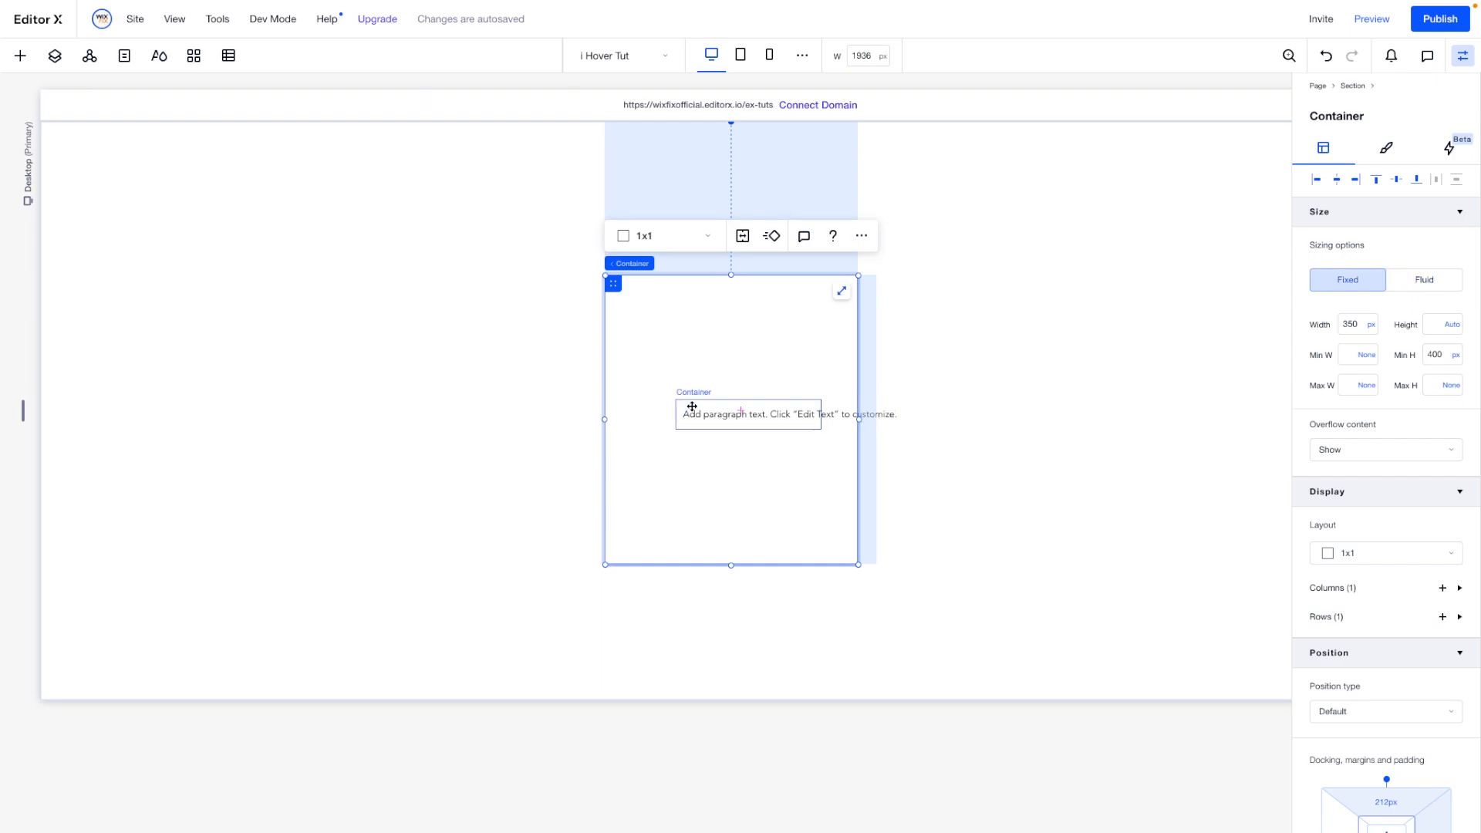
pyautogui.click(693, 405)
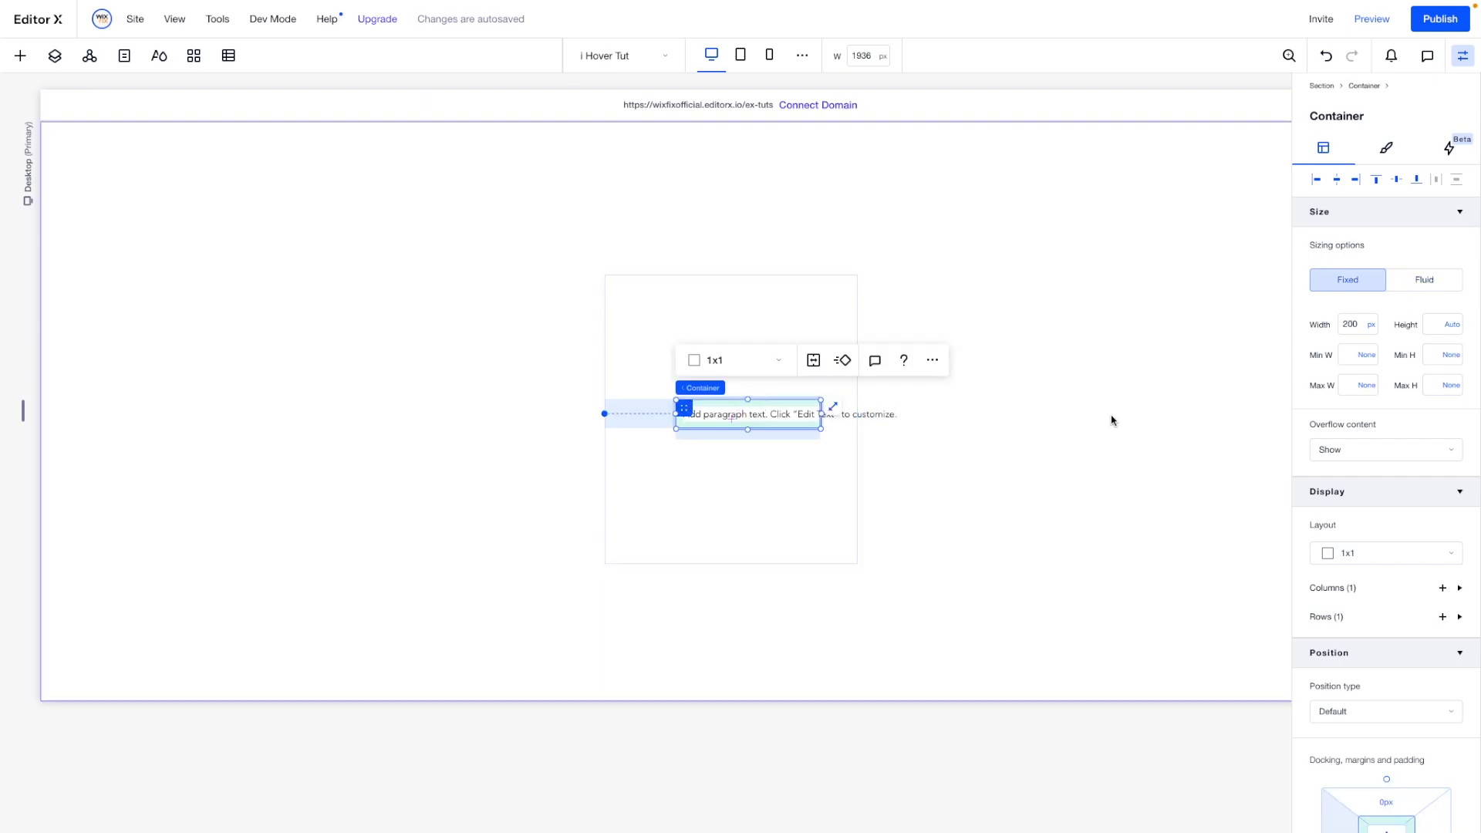
pyautogui.click(1373, 325)
pyautogui.click(1392, 433)
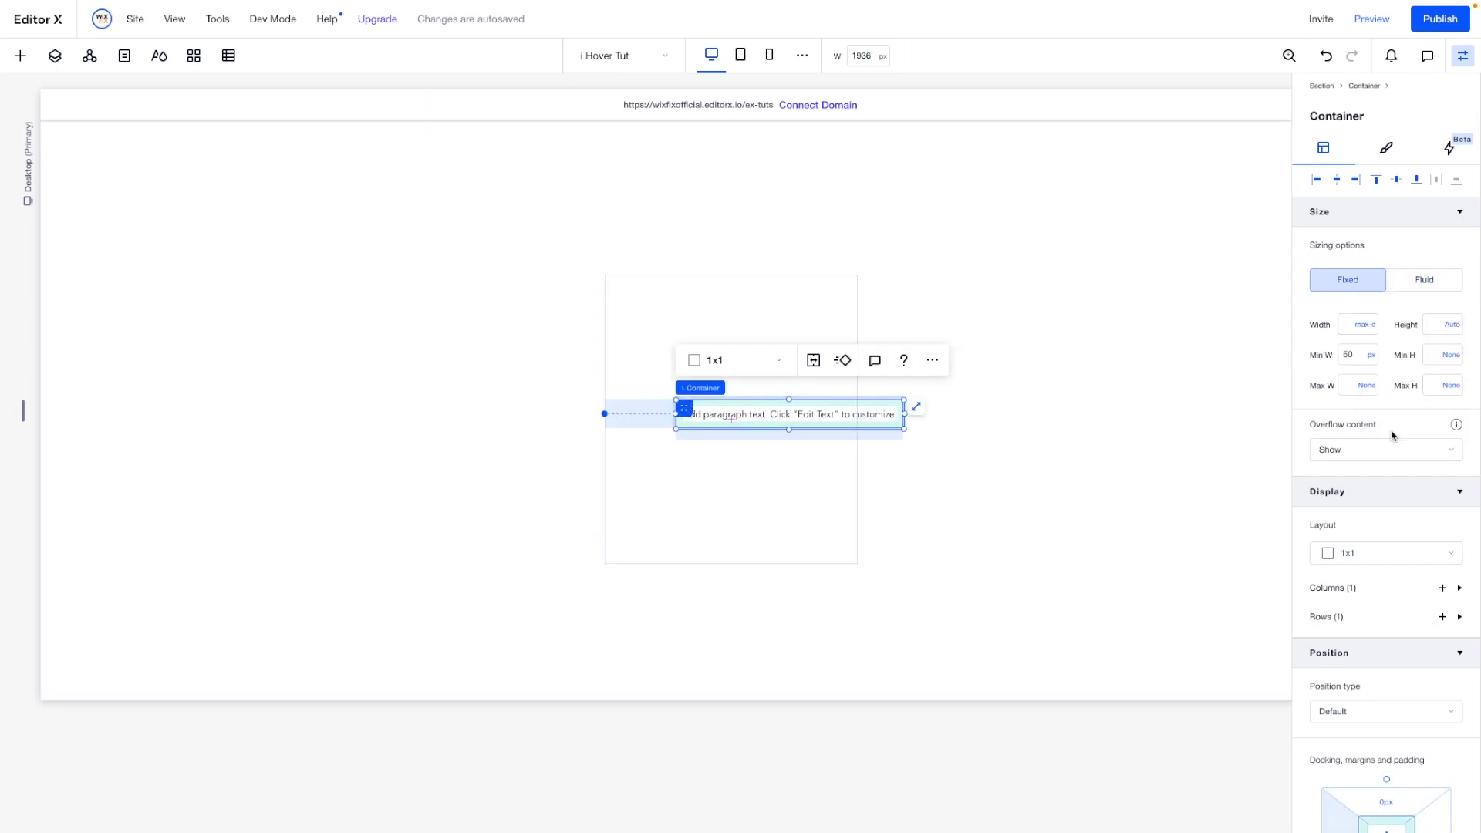
pyautogui.click(699, 477)
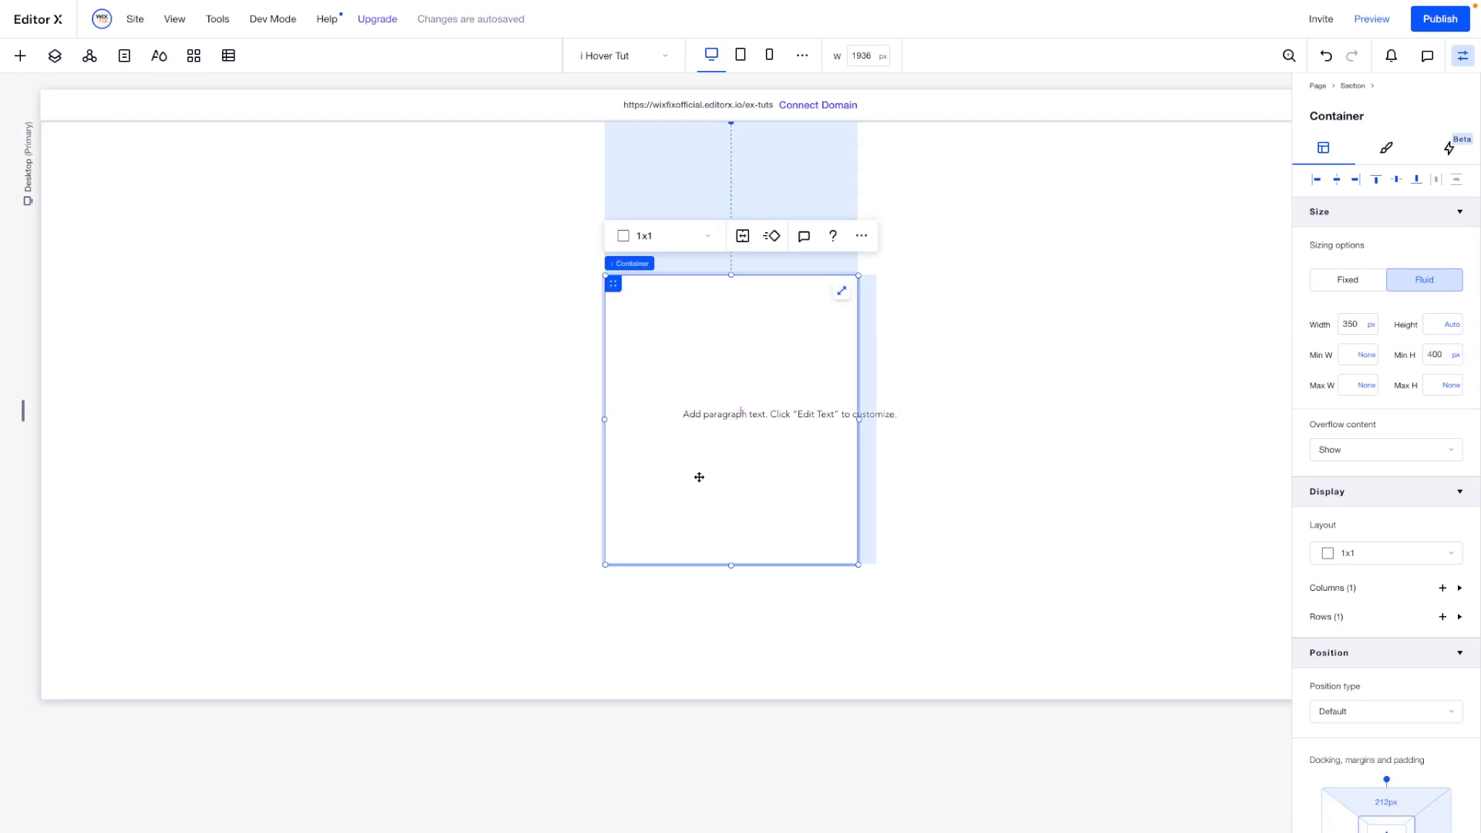
# - Give the inner text container a 1 px border at 50% opacity and 8 px corner radii on all four corners
pyautogui.click(692, 404)
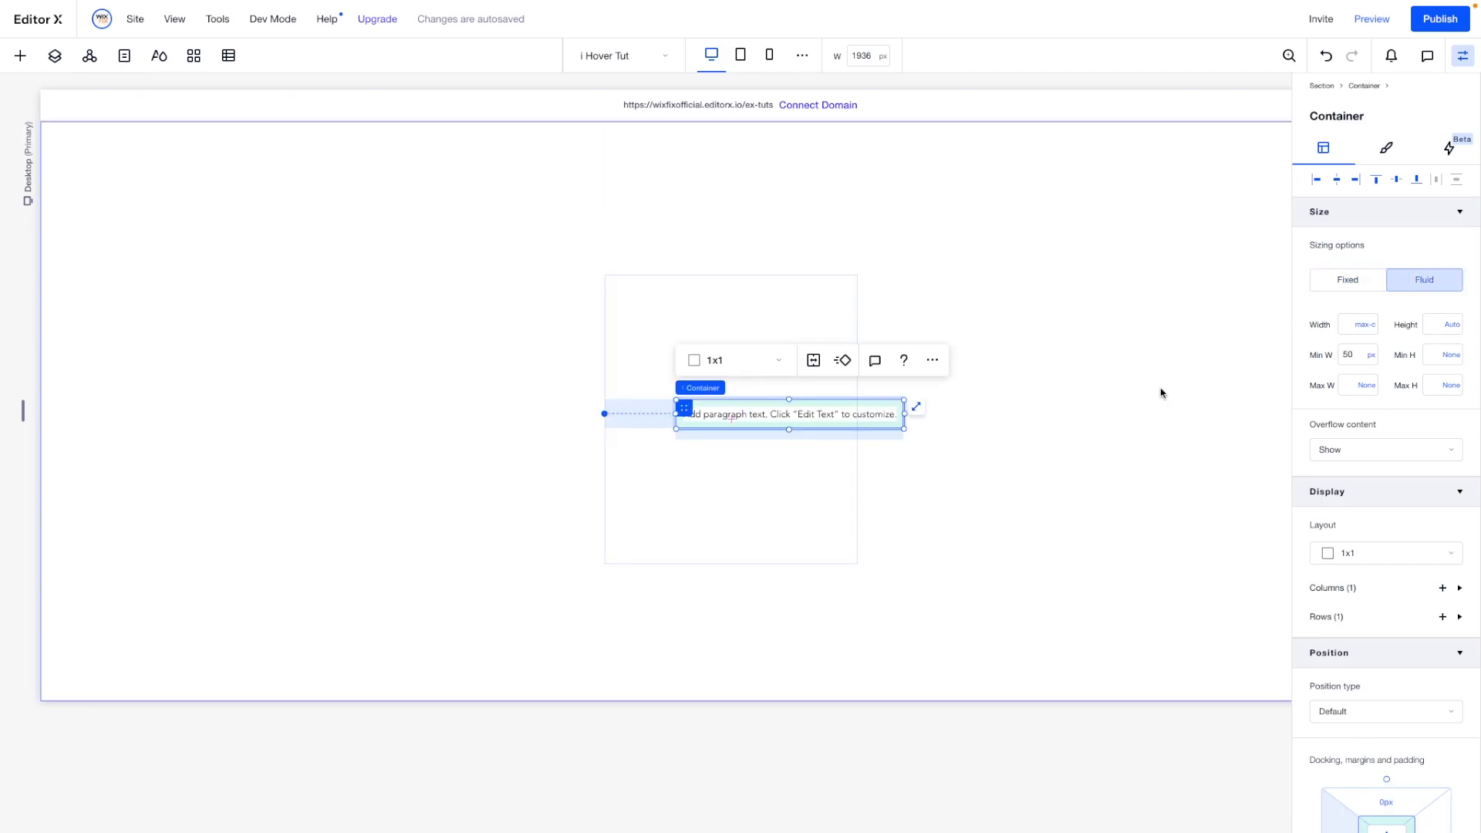
pyautogui.click(1386, 147)
pyautogui.click(1336, 296)
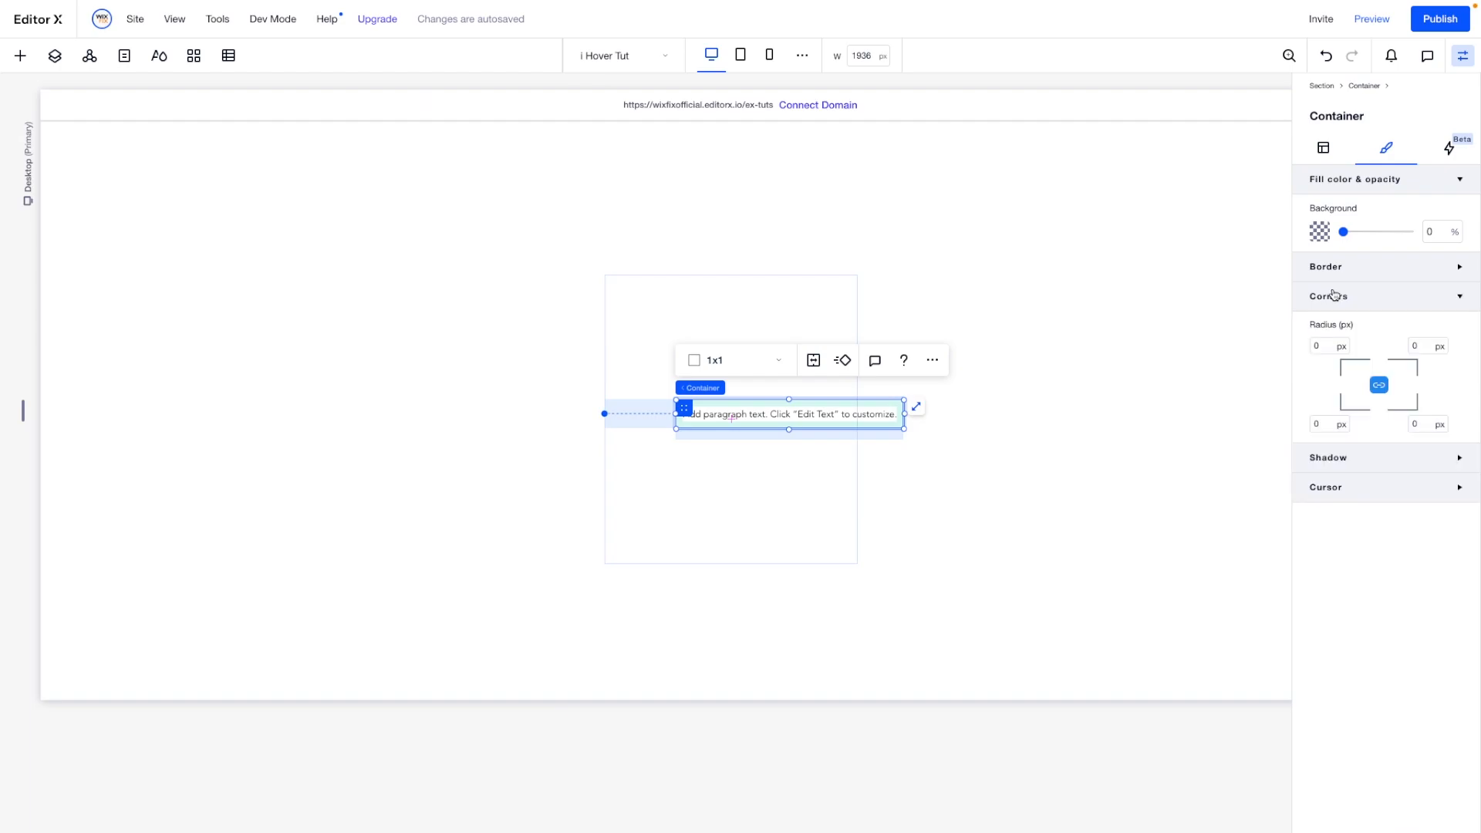
pyautogui.click(1335, 270)
pyautogui.click(1434, 394)
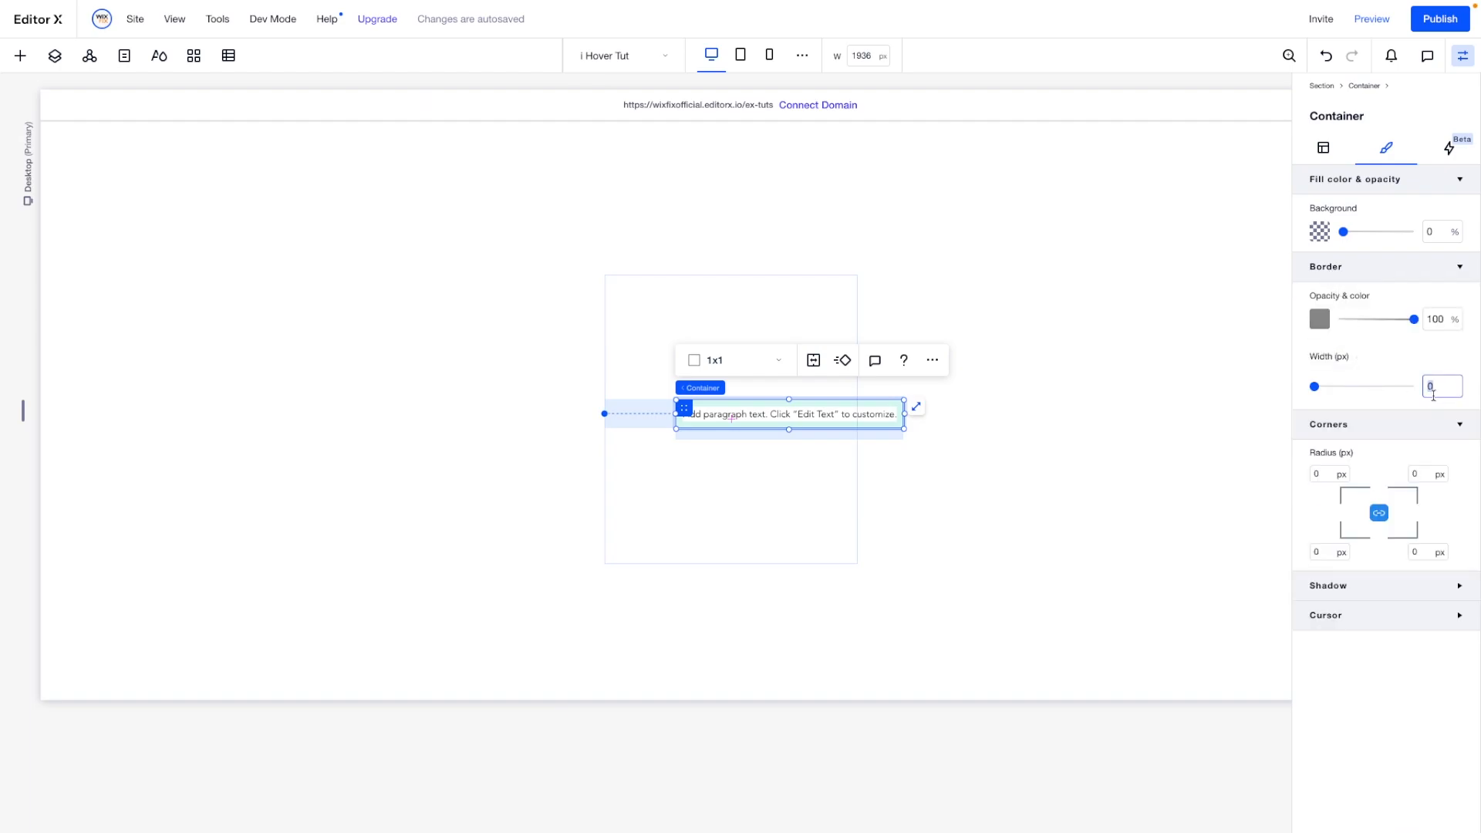
pyautogui.write('1')
pyautogui.click(1438, 317)
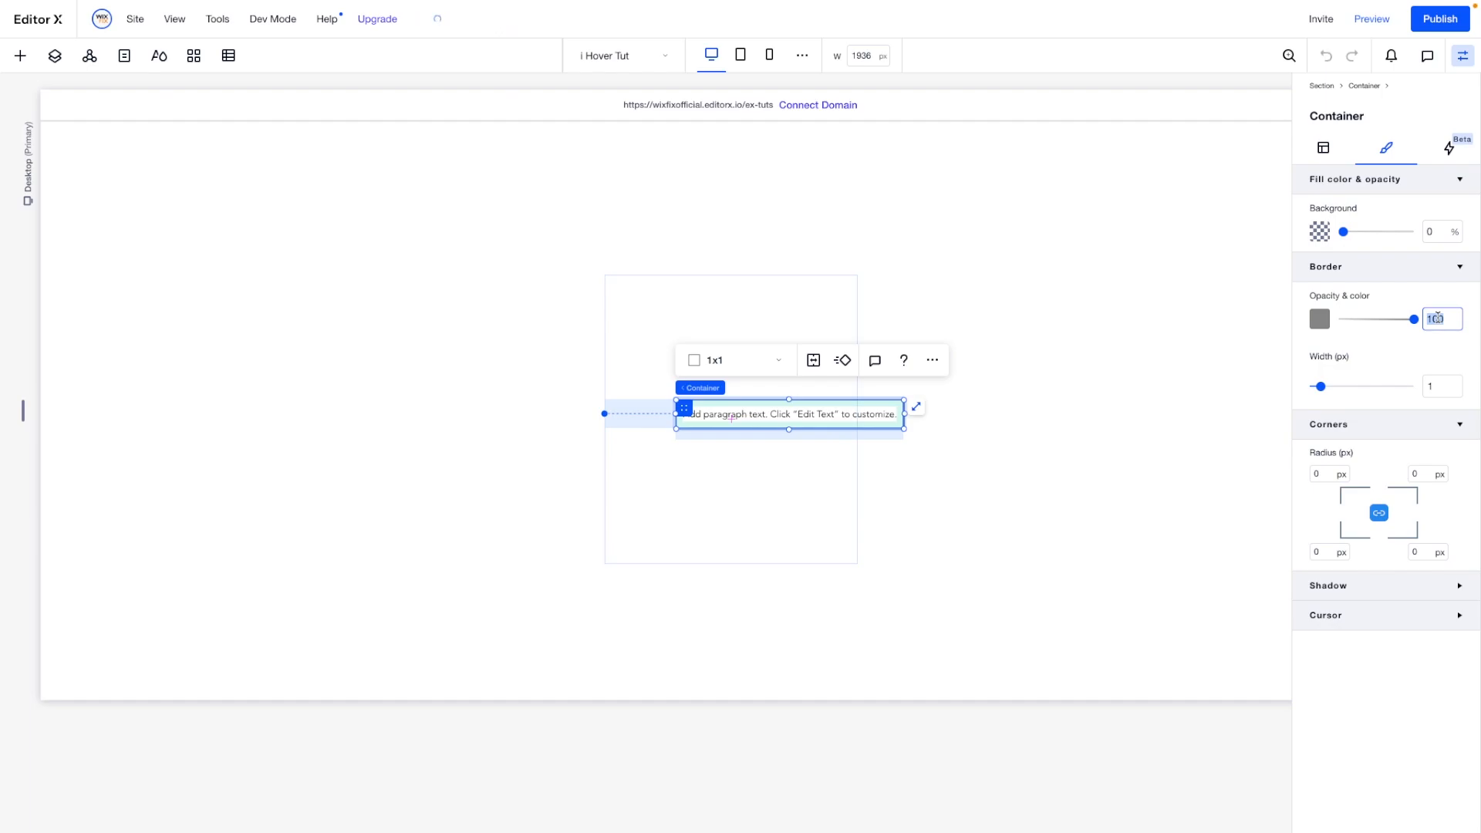
pyautogui.write('50')
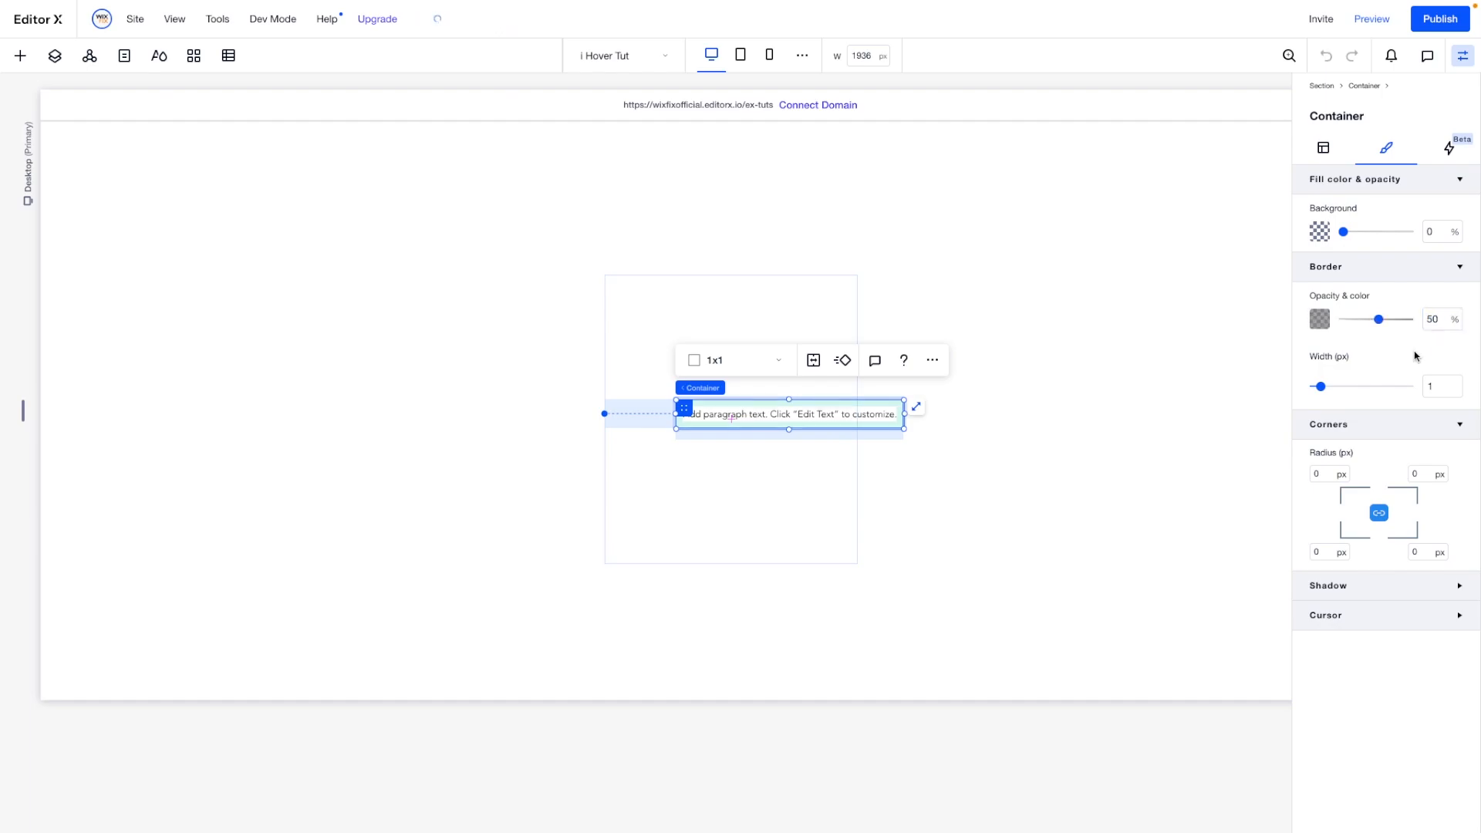
pyautogui.click(1321, 475)
pyautogui.click(1005, 538)
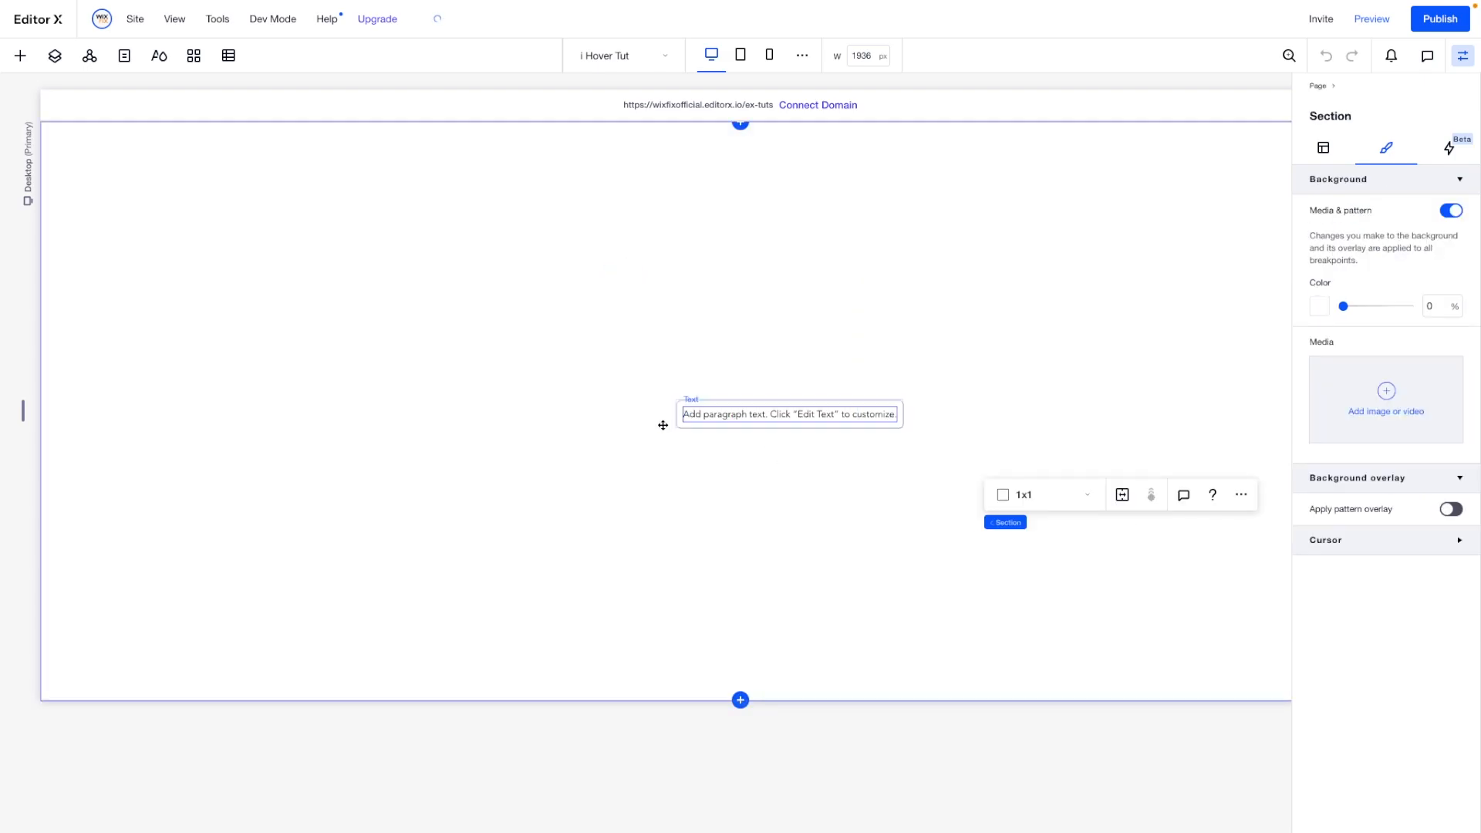
# - Set the inner text container to Don't Display
pyautogui.click(684, 402)
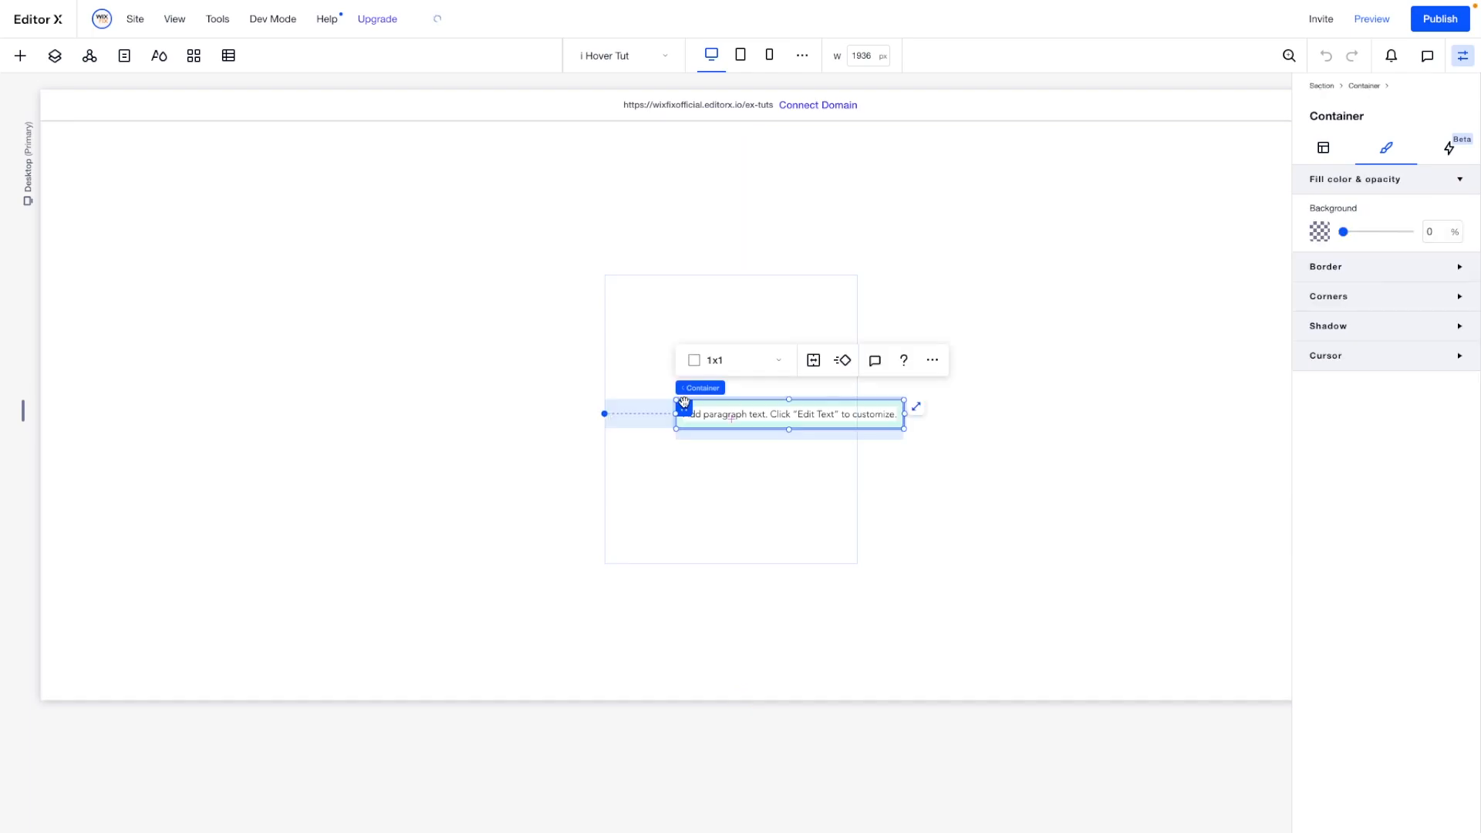
pyautogui.click(932, 360)
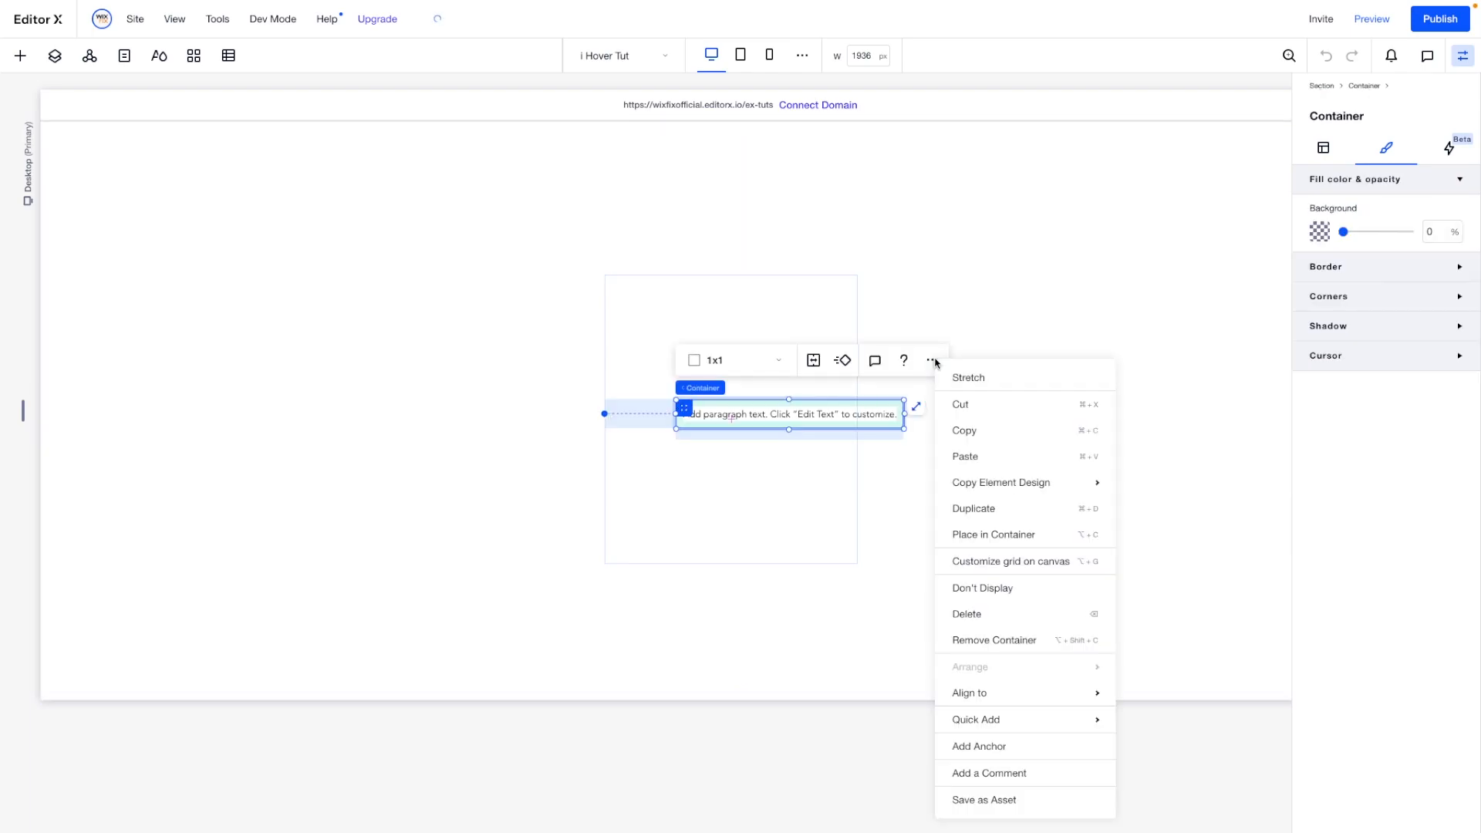
pyautogui.click(986, 589)
# - Add an image element inside the outer container, near its upper edge
pyautogui.click(678, 326)
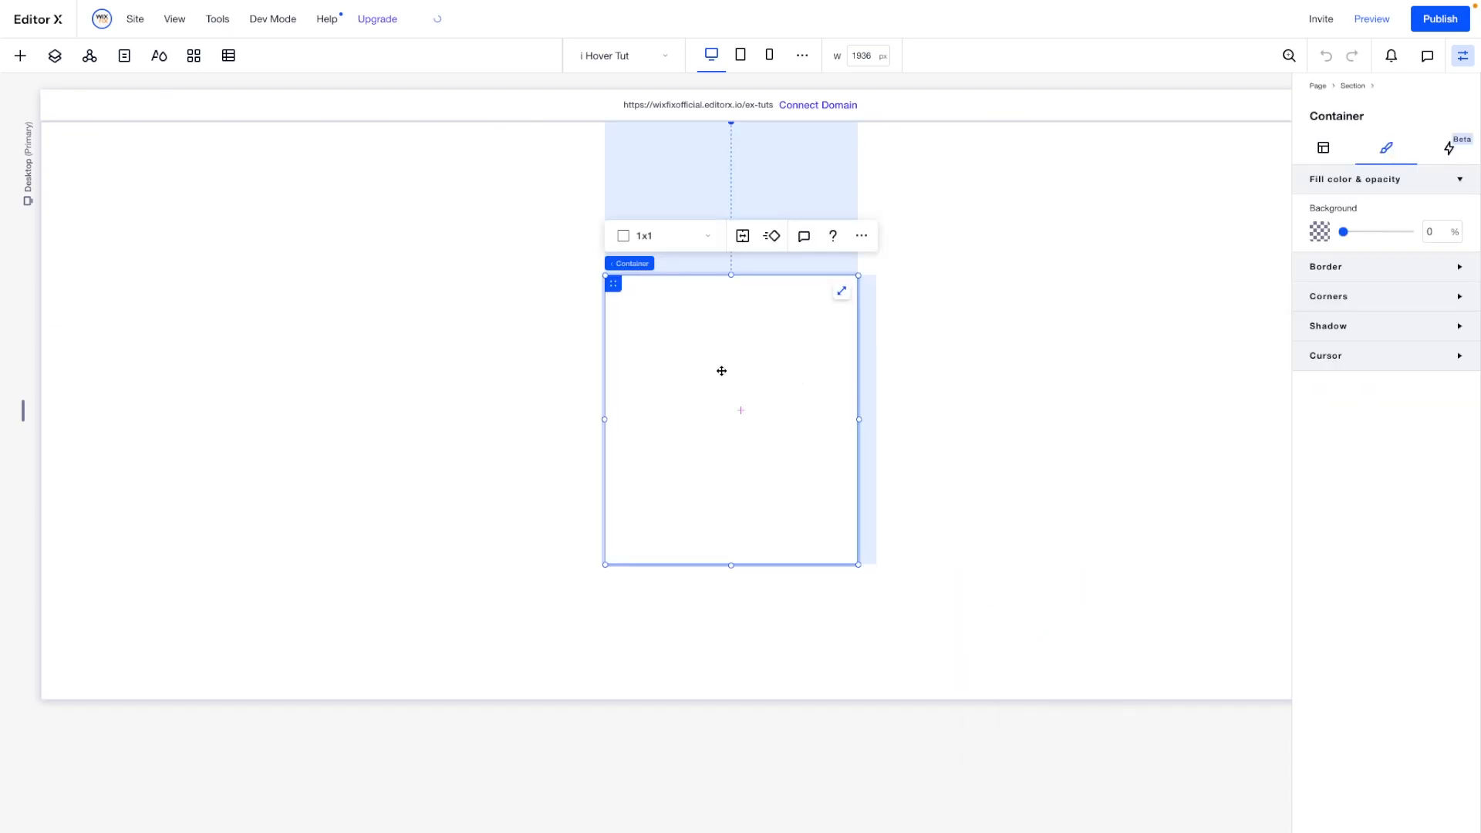
pyautogui.click(20, 55)
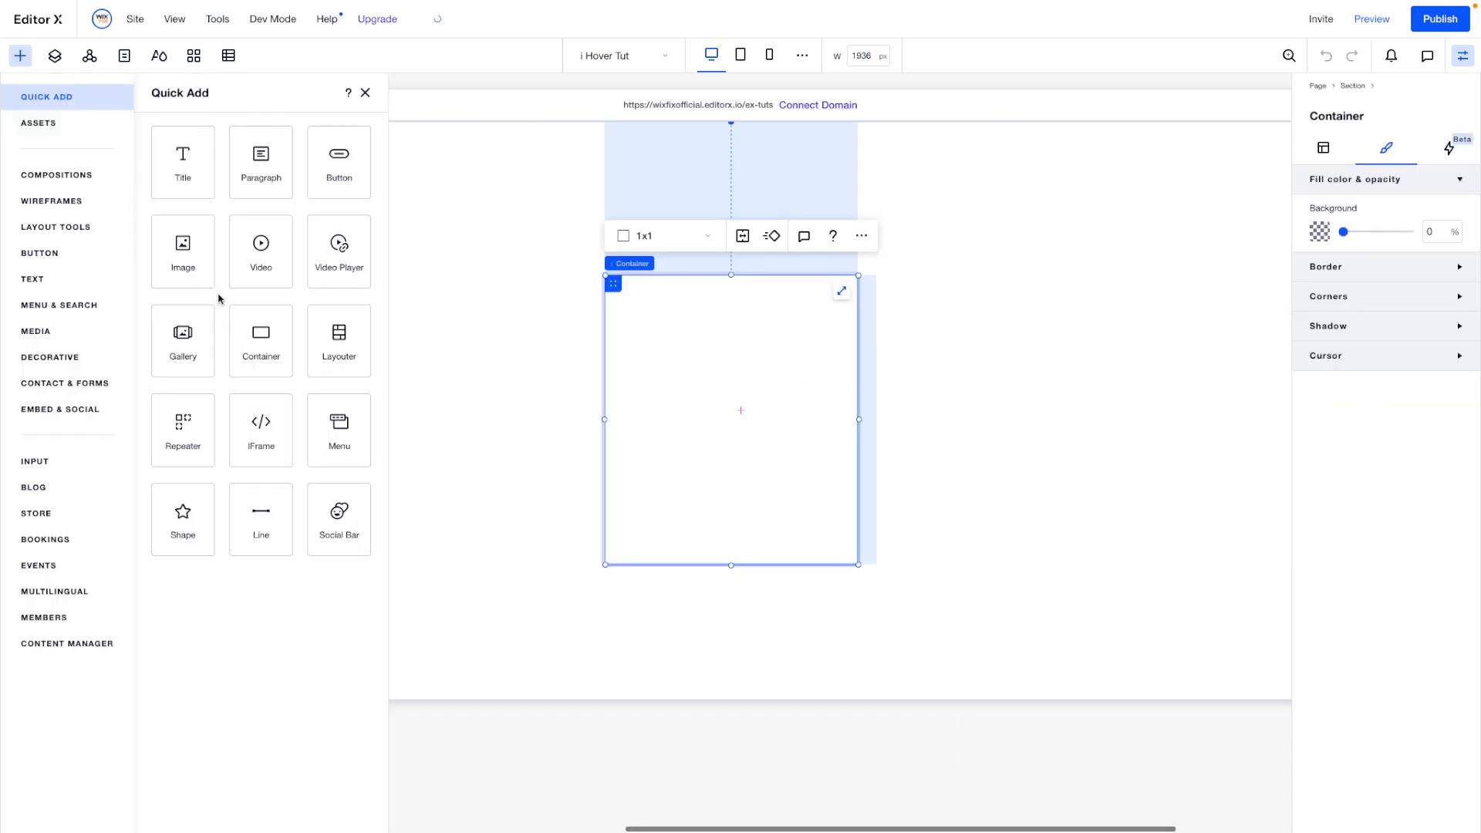
pyautogui.moveTo(183, 255); pyautogui.dragTo(713, 332)
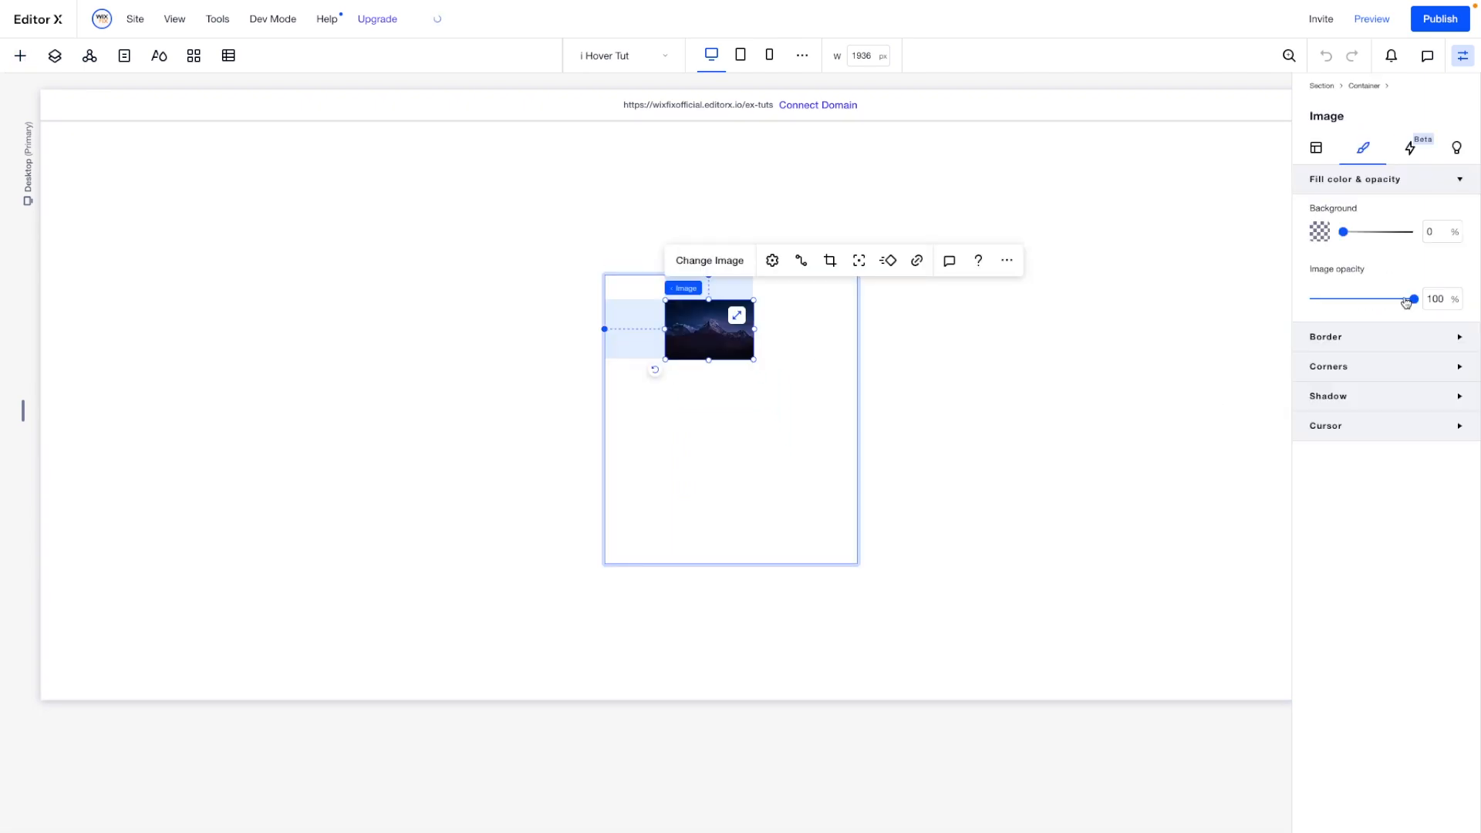
# - Set the image's width to 100% and align it to the left and top of the container
pyautogui.click(1317, 148)
pyautogui.click(1356, 324)
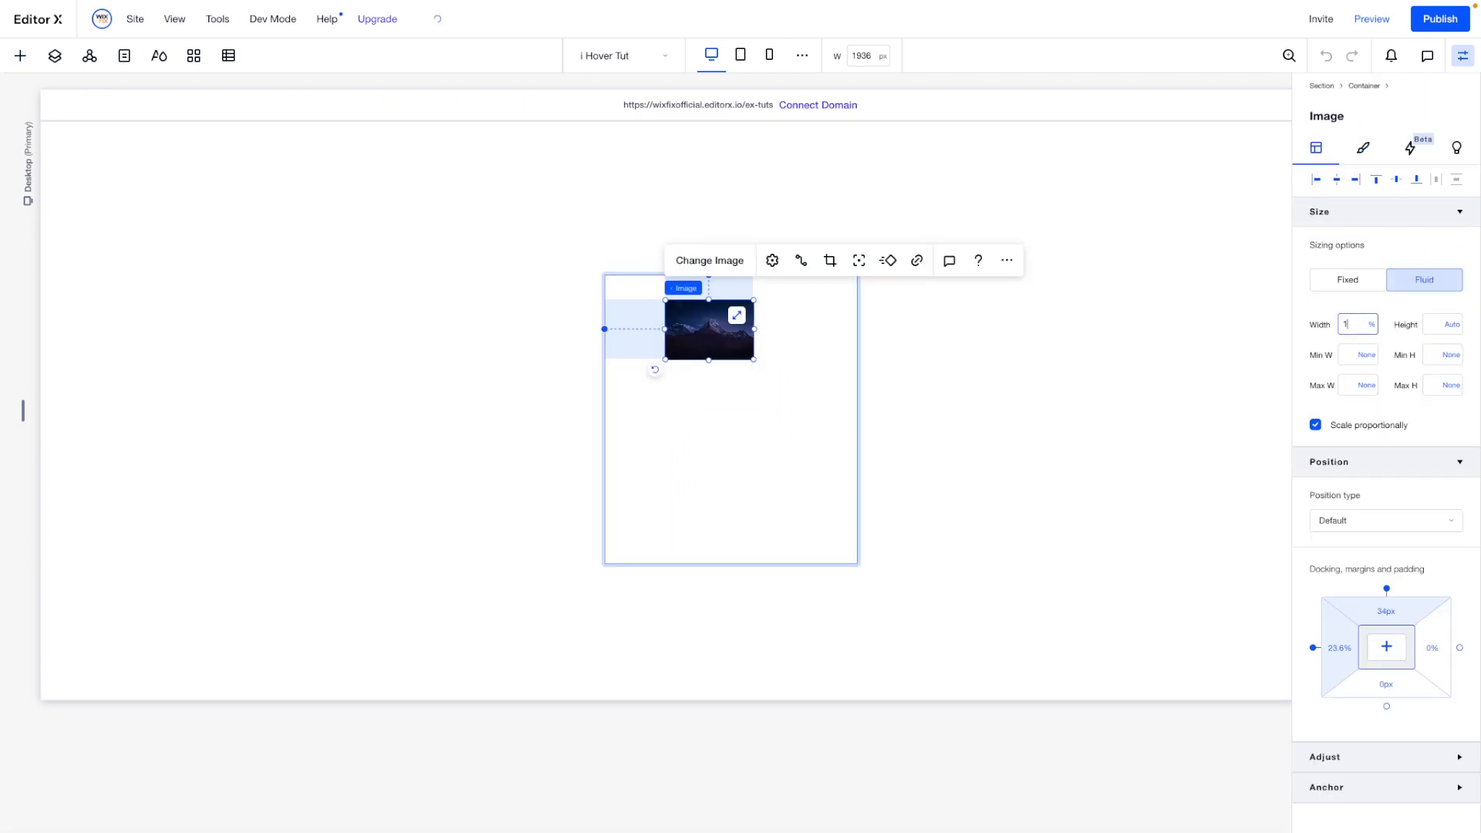
pyautogui.press('Return')
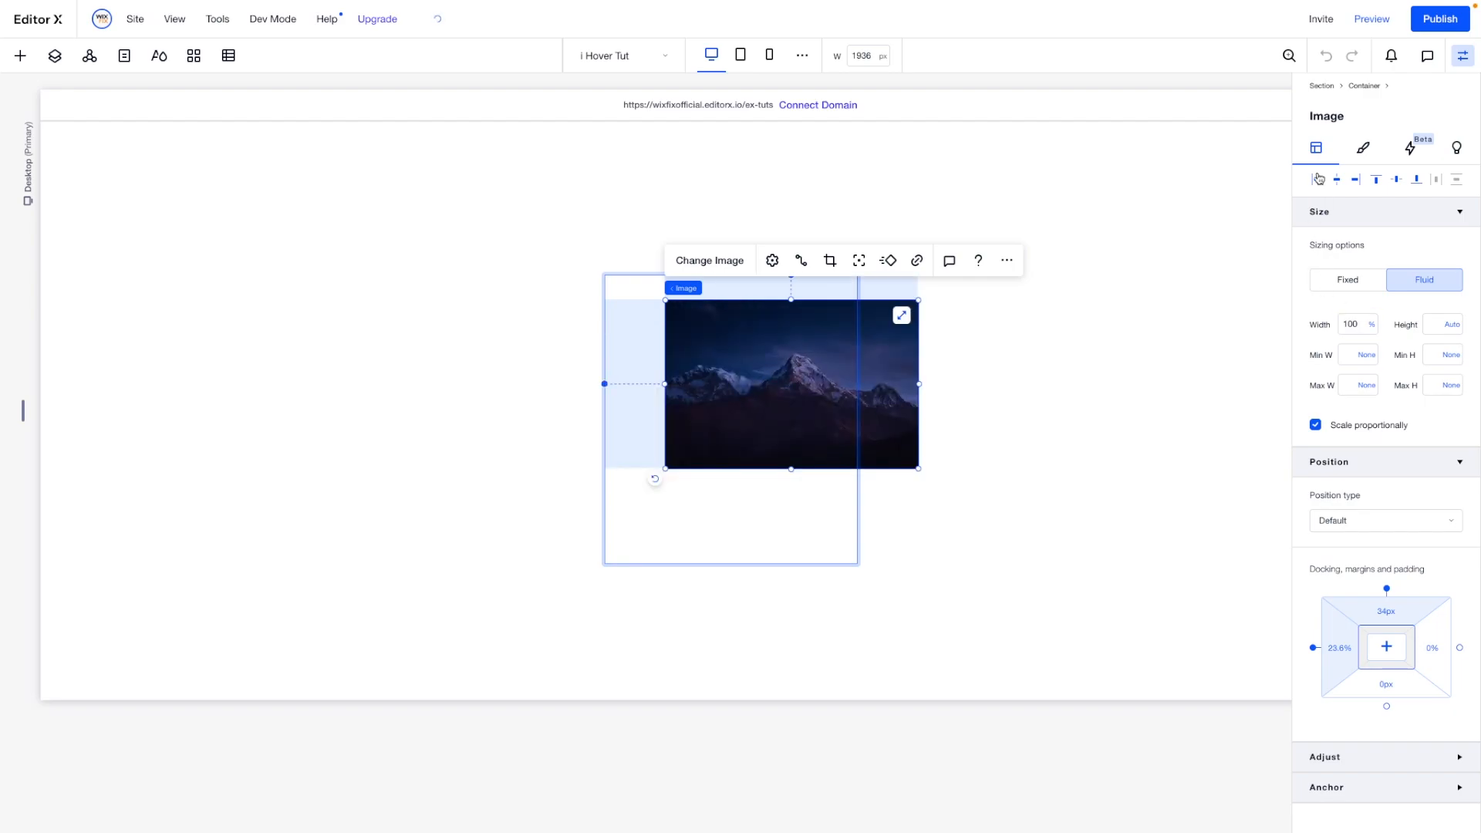
pyautogui.click(1317, 180)
pyautogui.click(1377, 182)
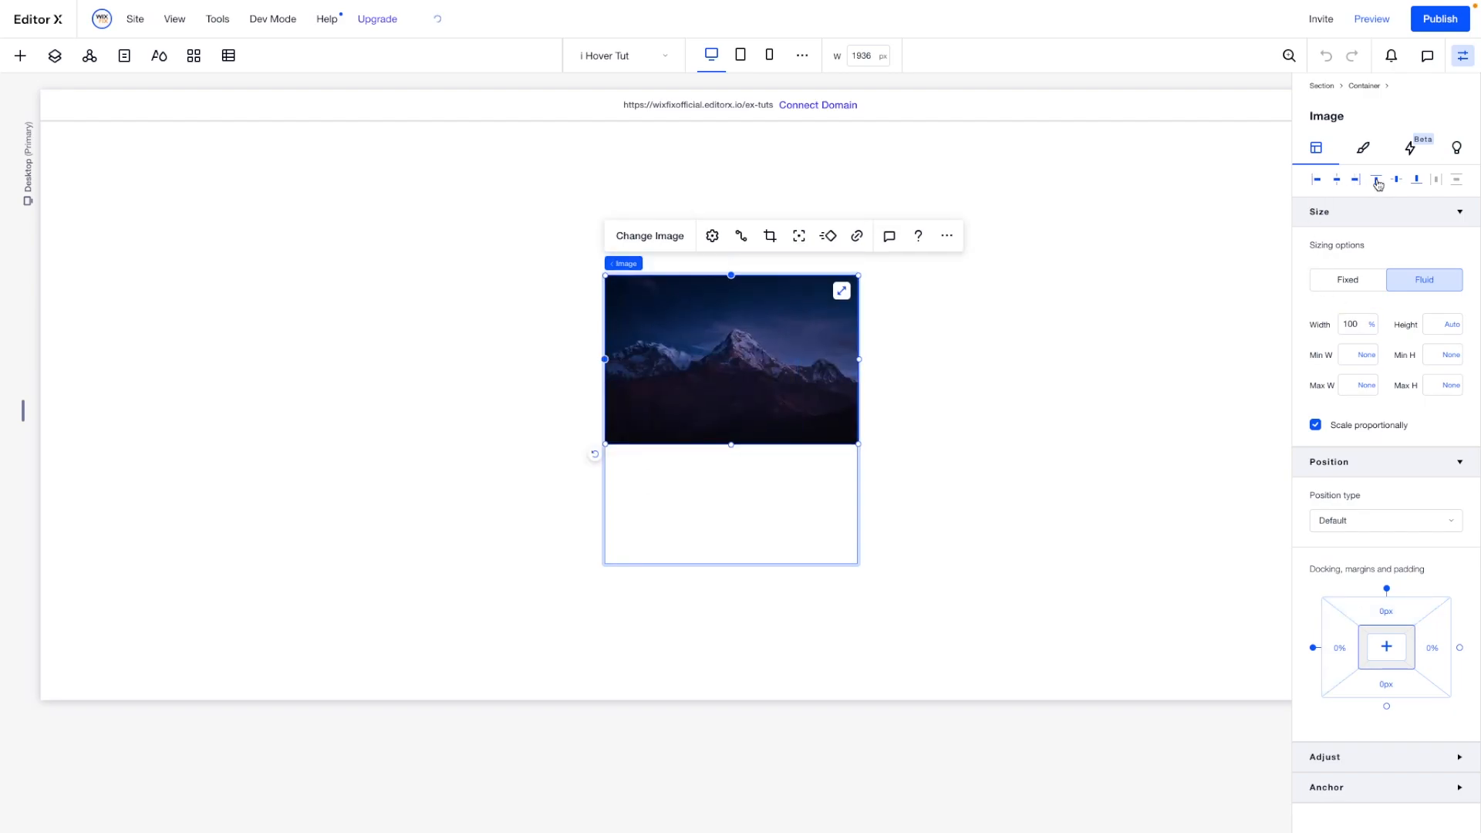
# - Replace the mountain image with the Unsplash photo of a car on a road through green hills
pyautogui.doubleClick(766, 361)
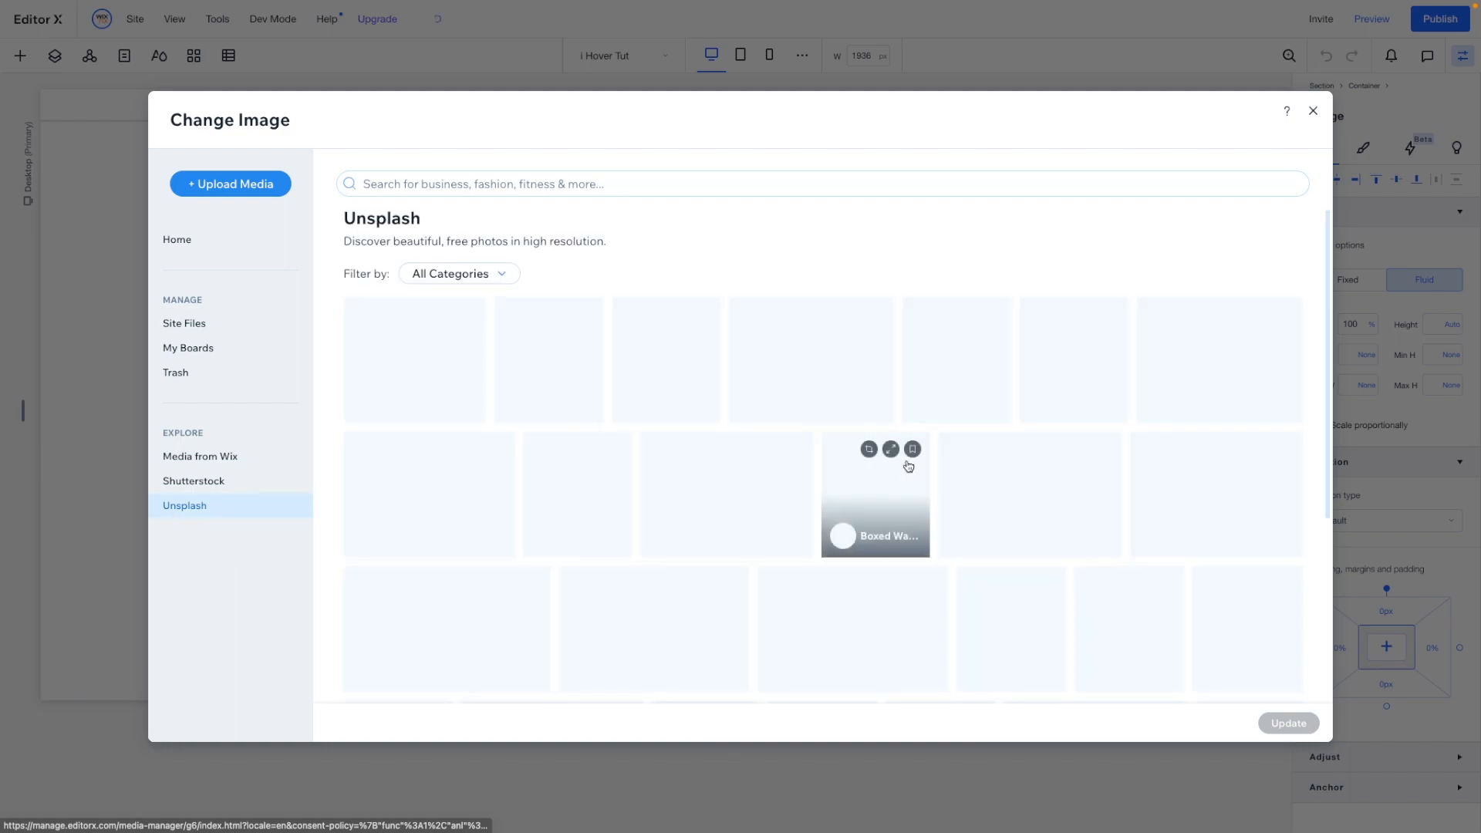
pyautogui.click(1232, 422)
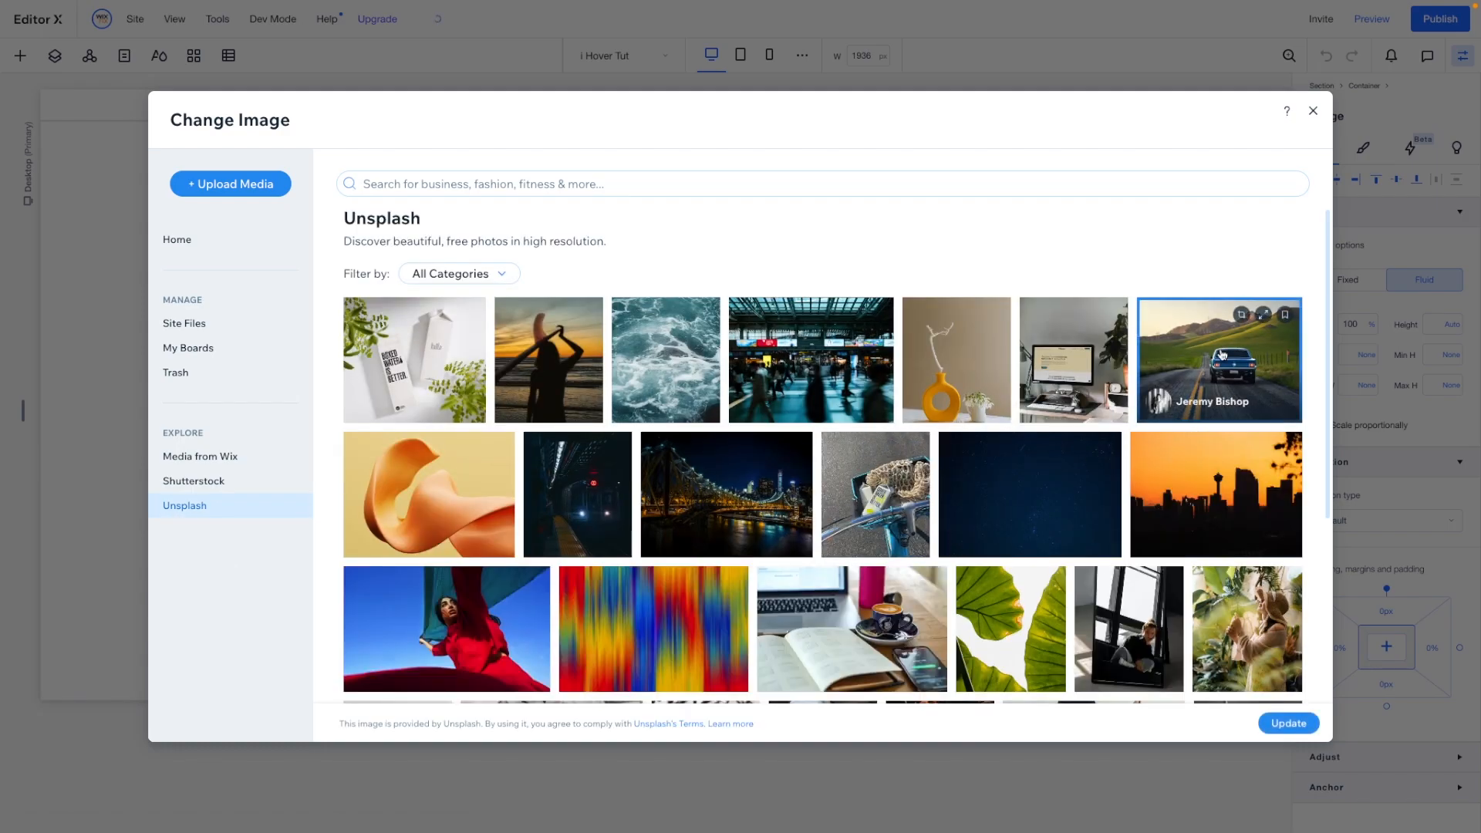
pyautogui.click(1274, 724)
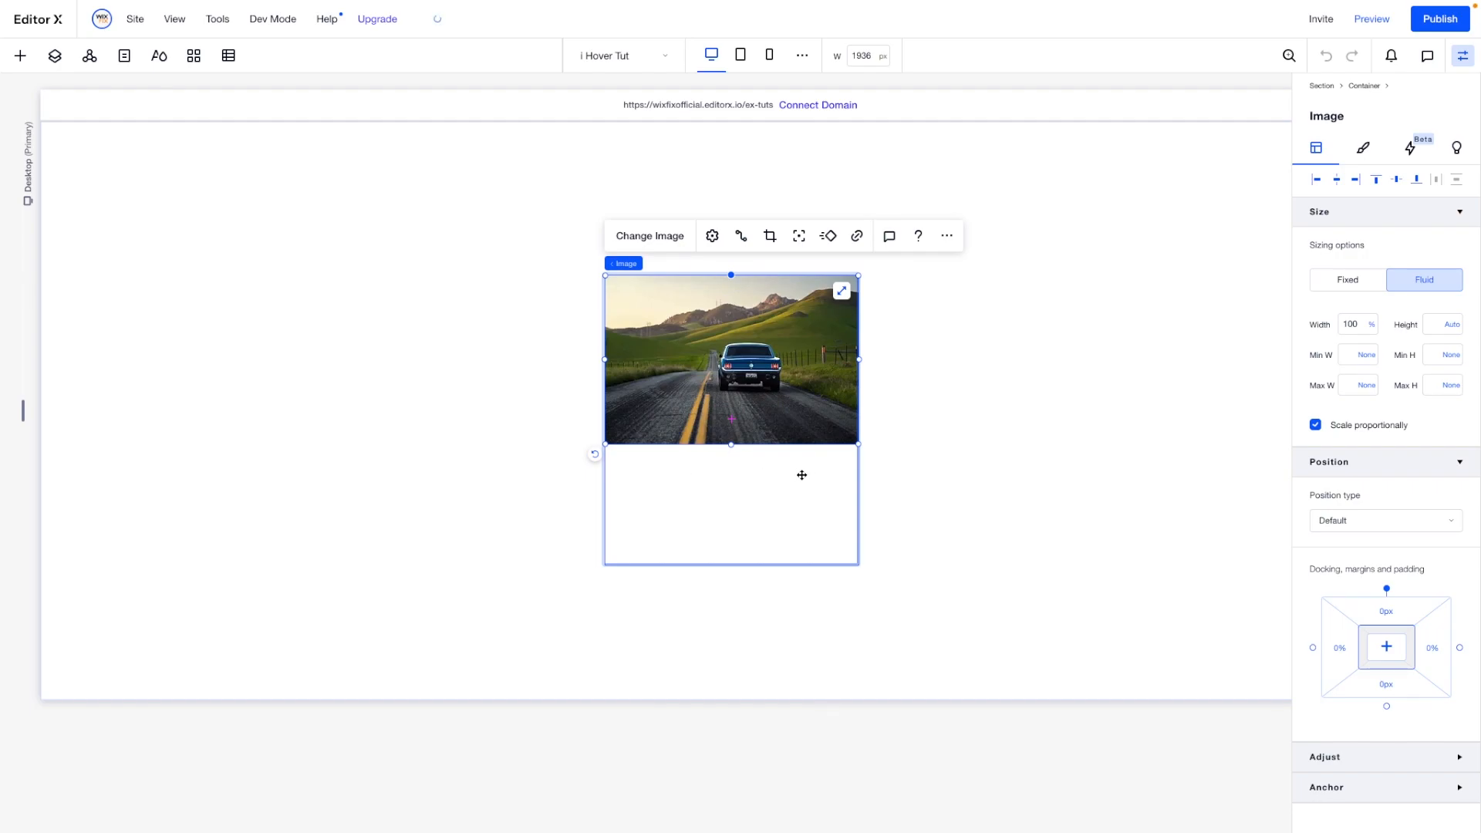
# - Add a new container to the section beside the car photo and reduce its minimum height to about 54 px
pyautogui.click(20, 56)
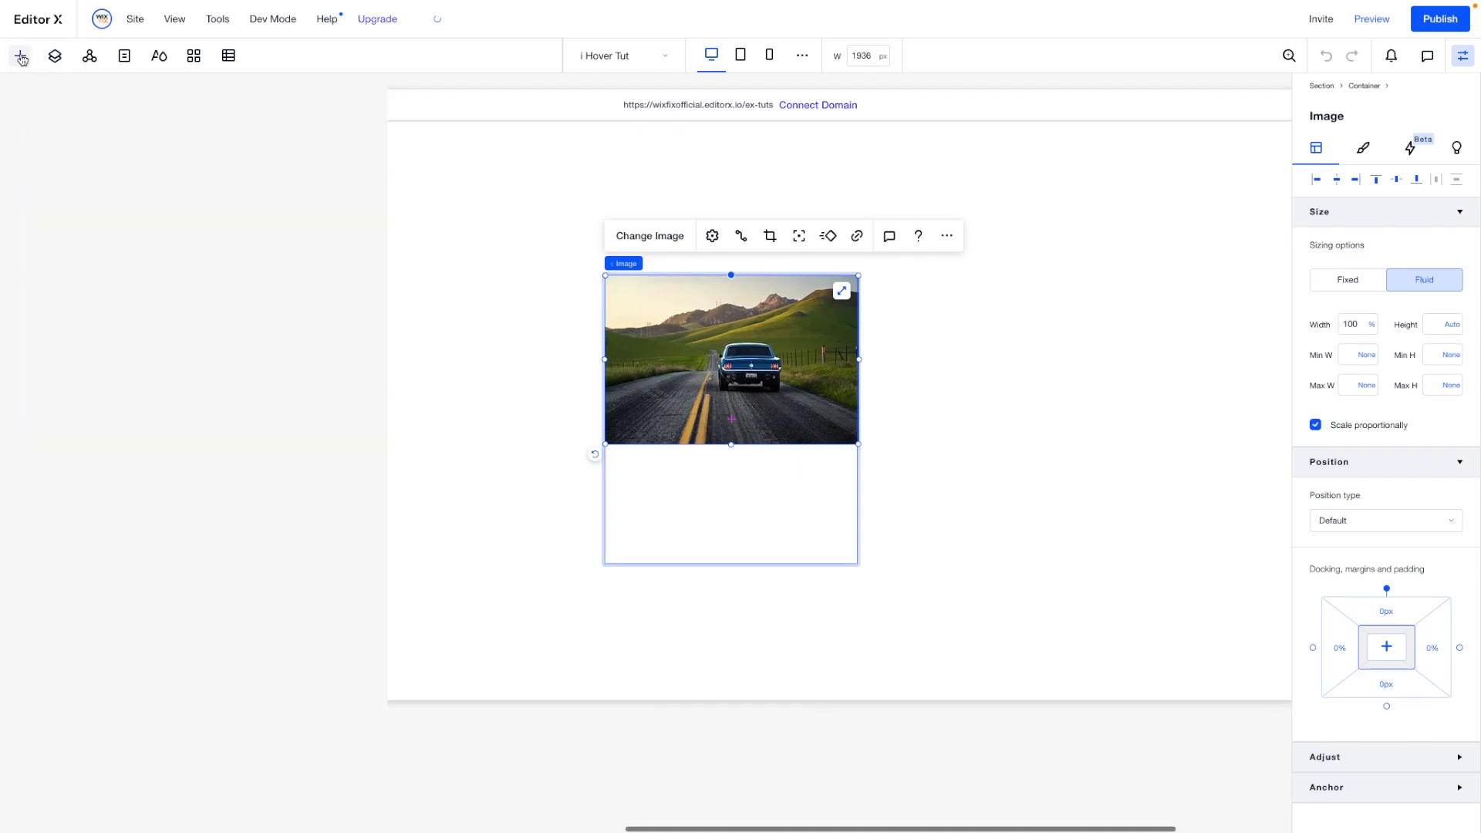
pyautogui.moveTo(245, 337); pyautogui.dragTo(330, 362)
pyautogui.click(330, 458)
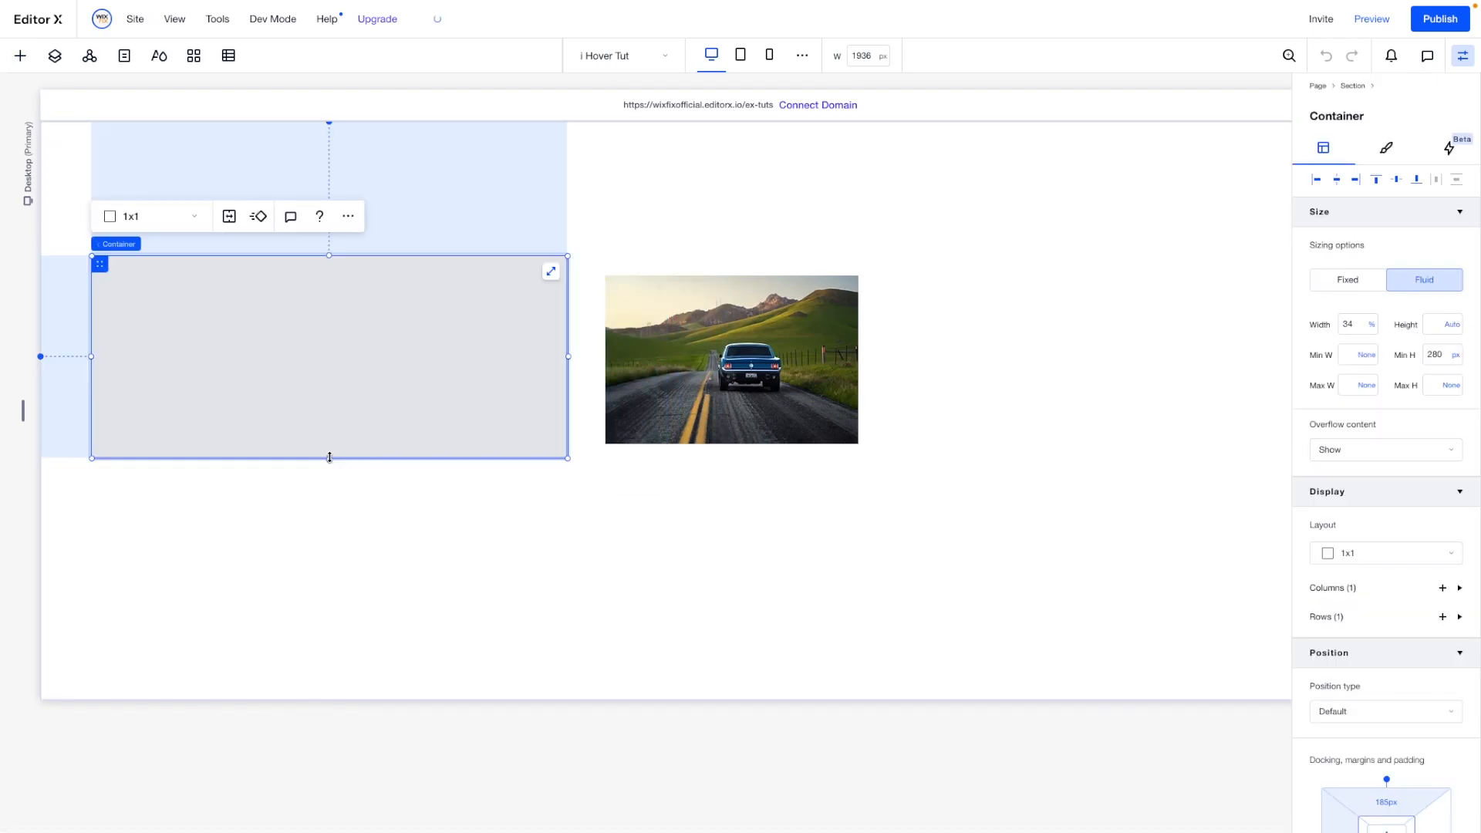
pyautogui.moveTo(329, 459); pyautogui.dragTo(329, 296)
# - Give the new container a 2x1 grid layout with a 15 px gap between columns
pyautogui.click(146, 220)
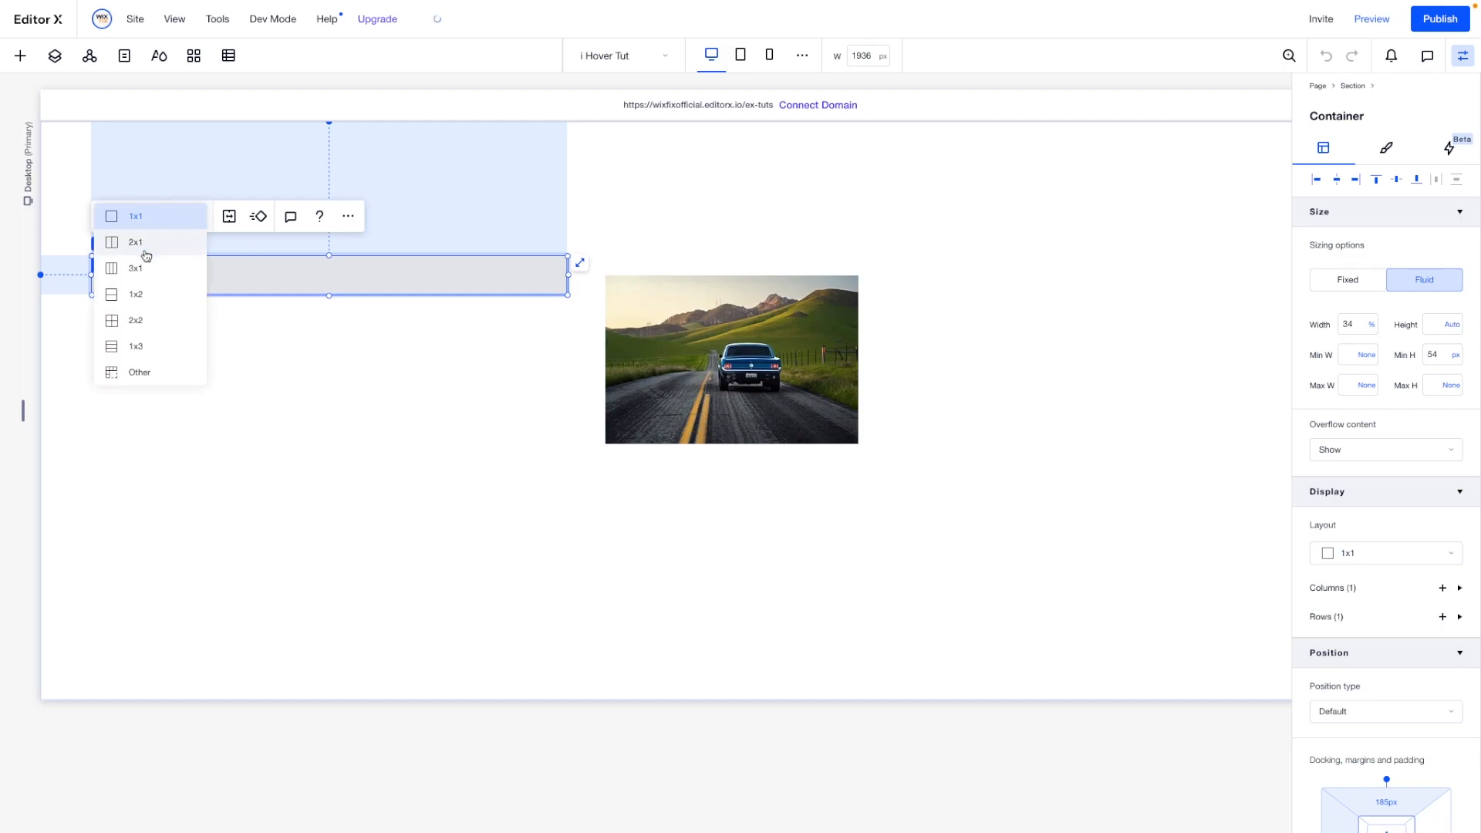
pyautogui.click(147, 247)
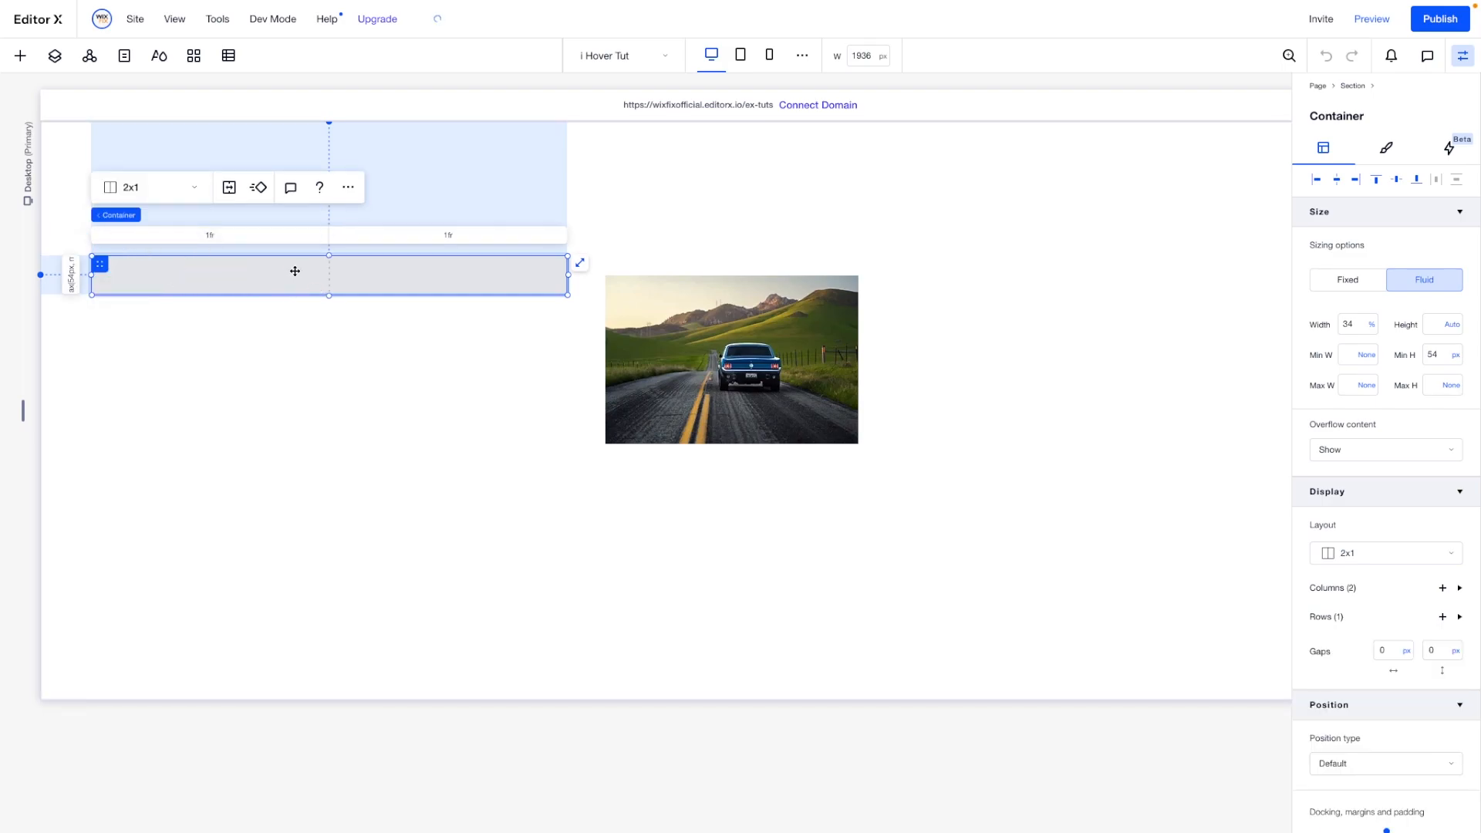
pyautogui.click(1387, 650)
pyautogui.press('Return')
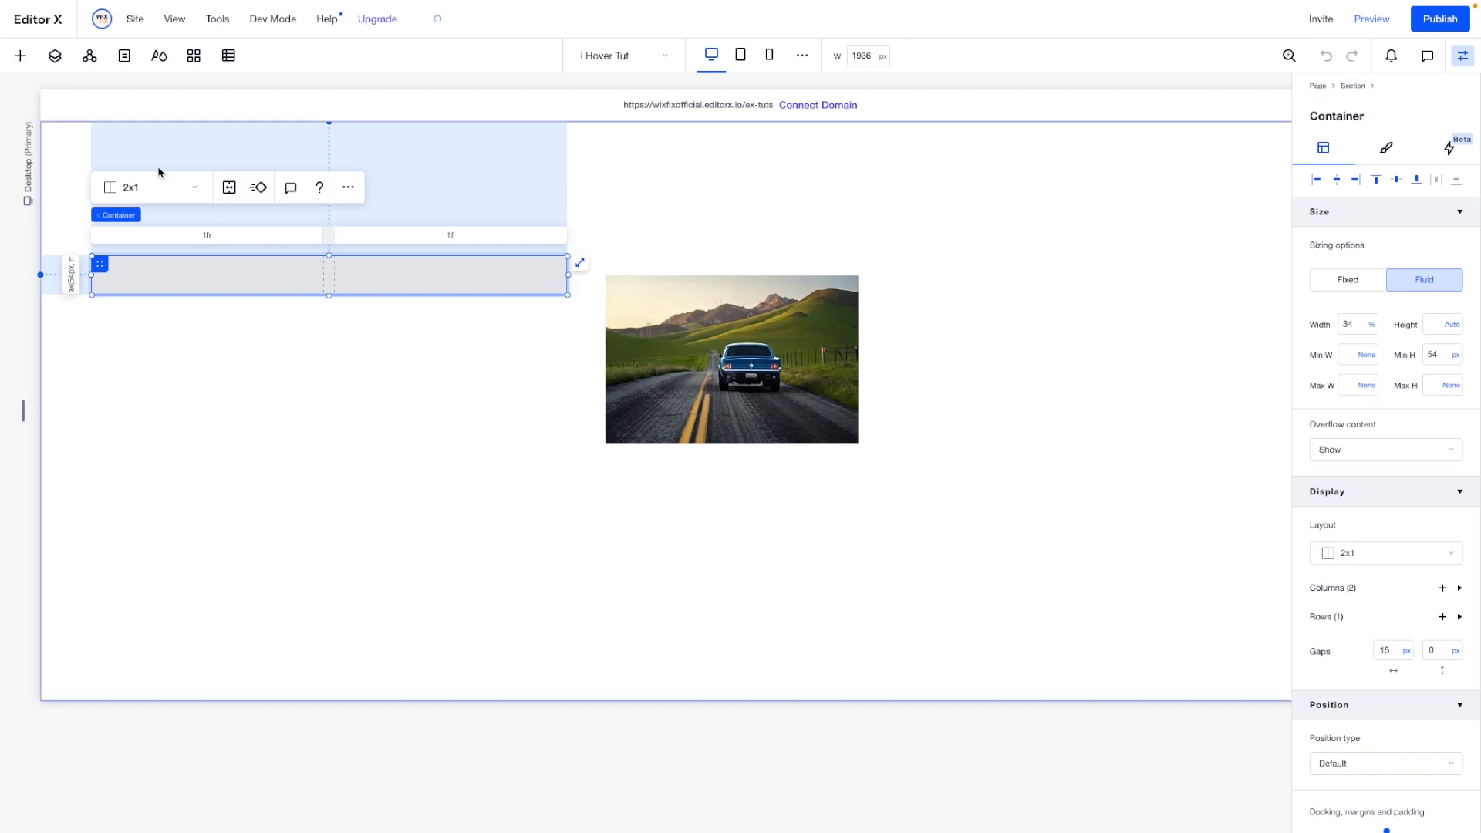
# - Add a title to the container's first column, align it left and vertically centered, and set its width to 100%
pyautogui.click(19, 56)
pyautogui.moveTo(185, 179); pyautogui.dragTo(193, 278)
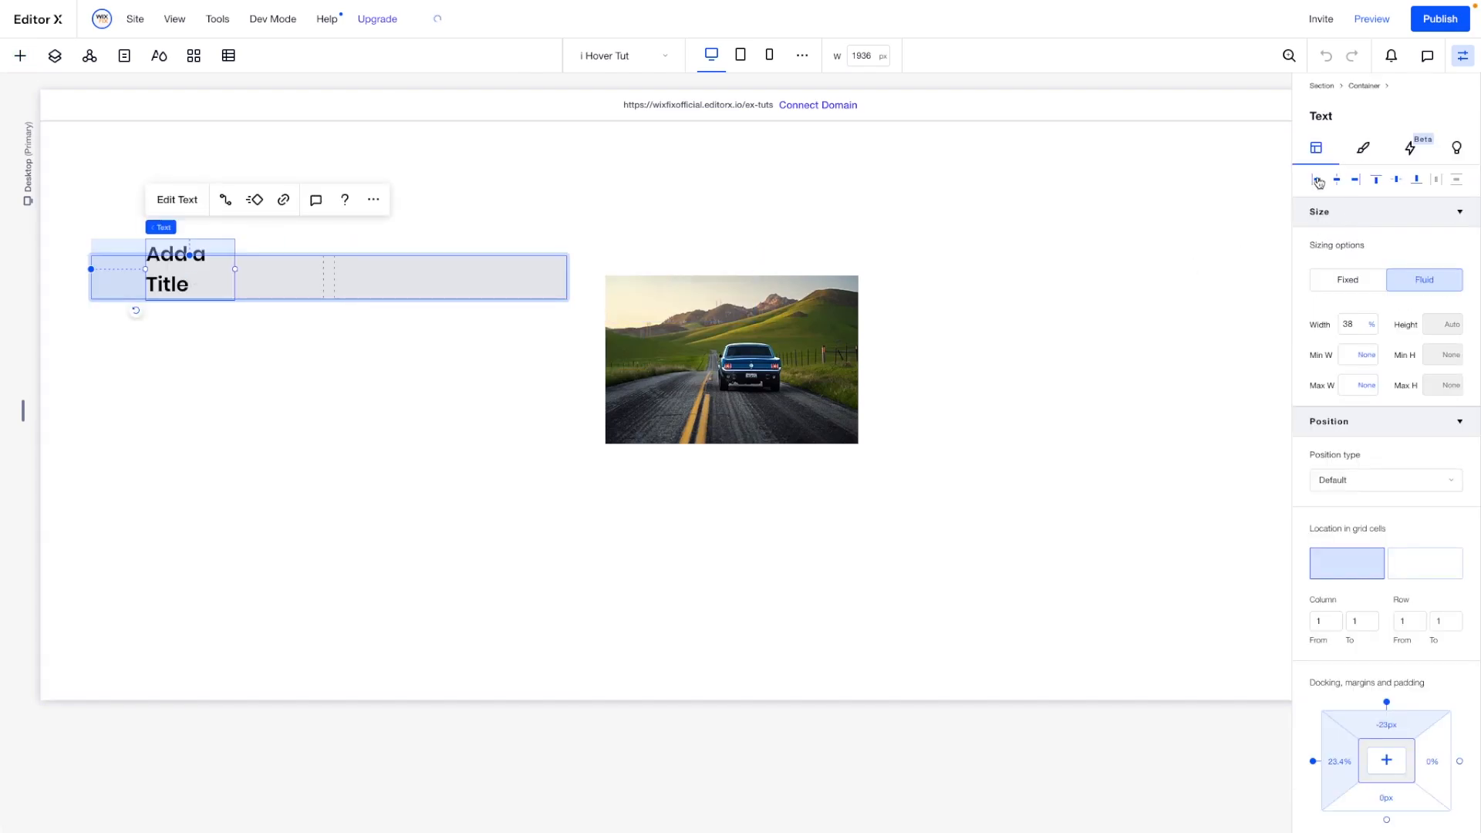
pyautogui.click(1318, 181)
pyautogui.click(1398, 181)
pyautogui.click(1354, 325)
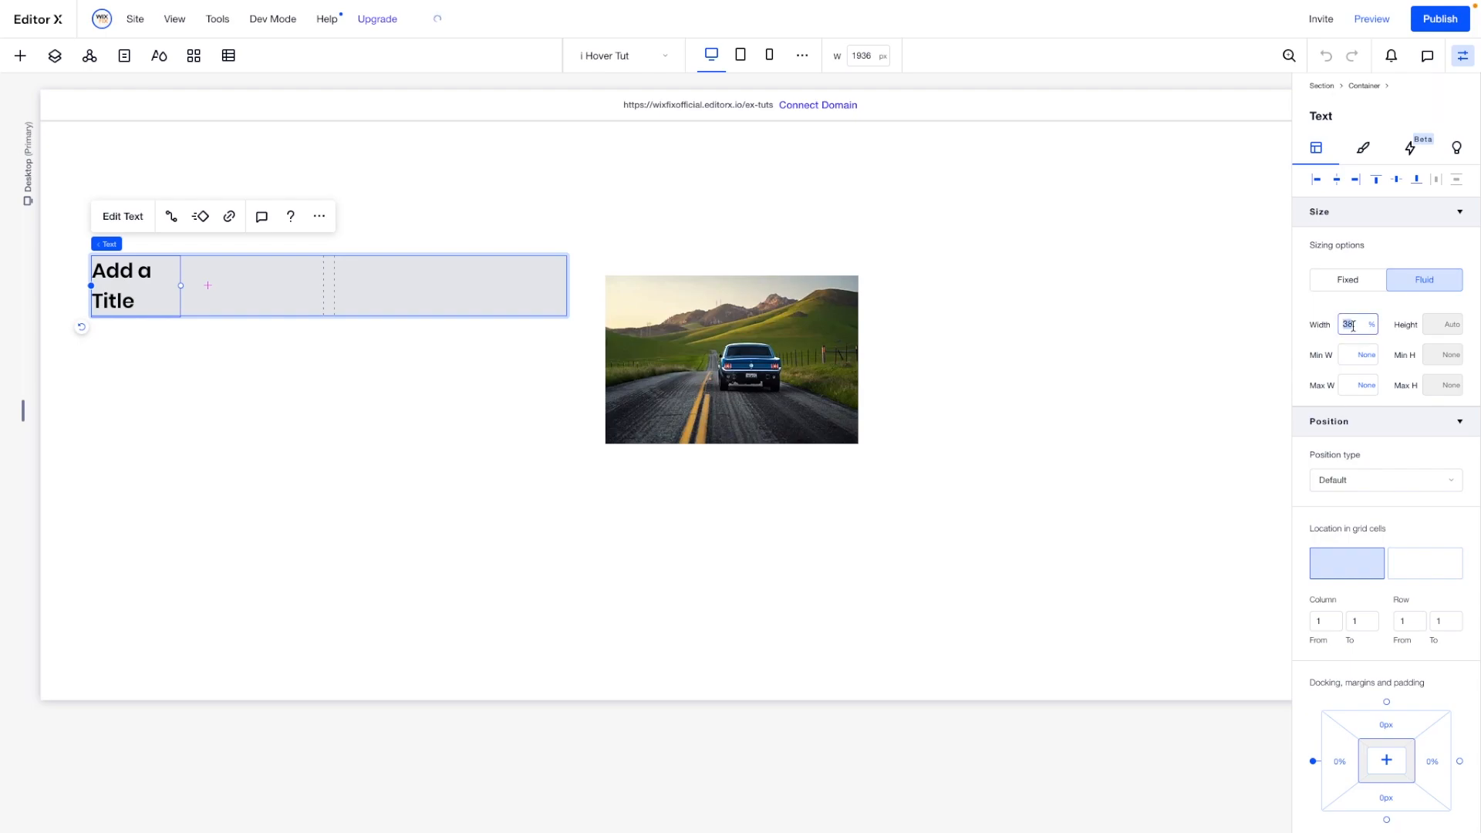
pyautogui.press('Return')
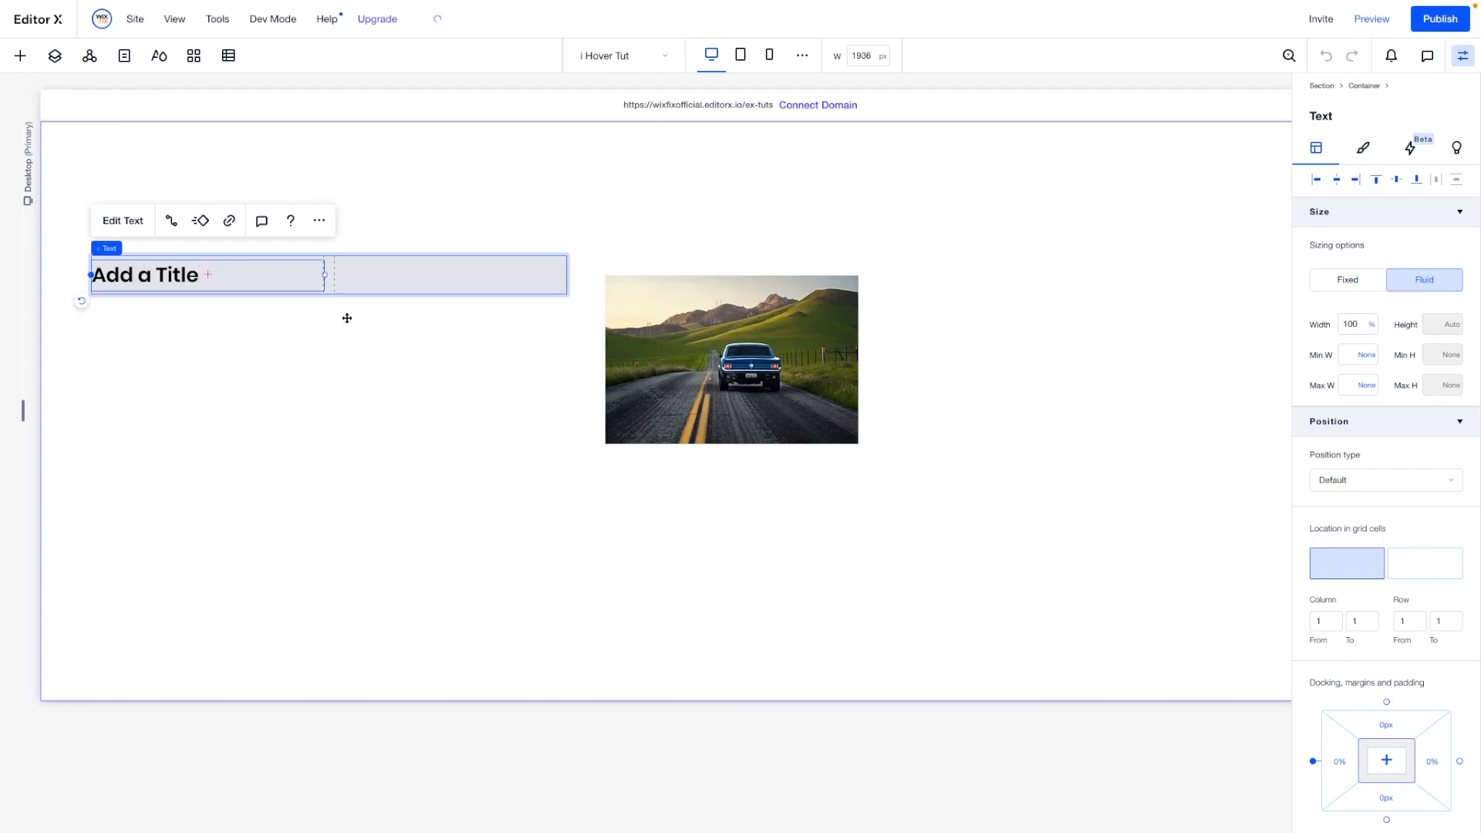
# - Add the i 2.png info icon from the site files to the page
pyautogui.click(24, 55)
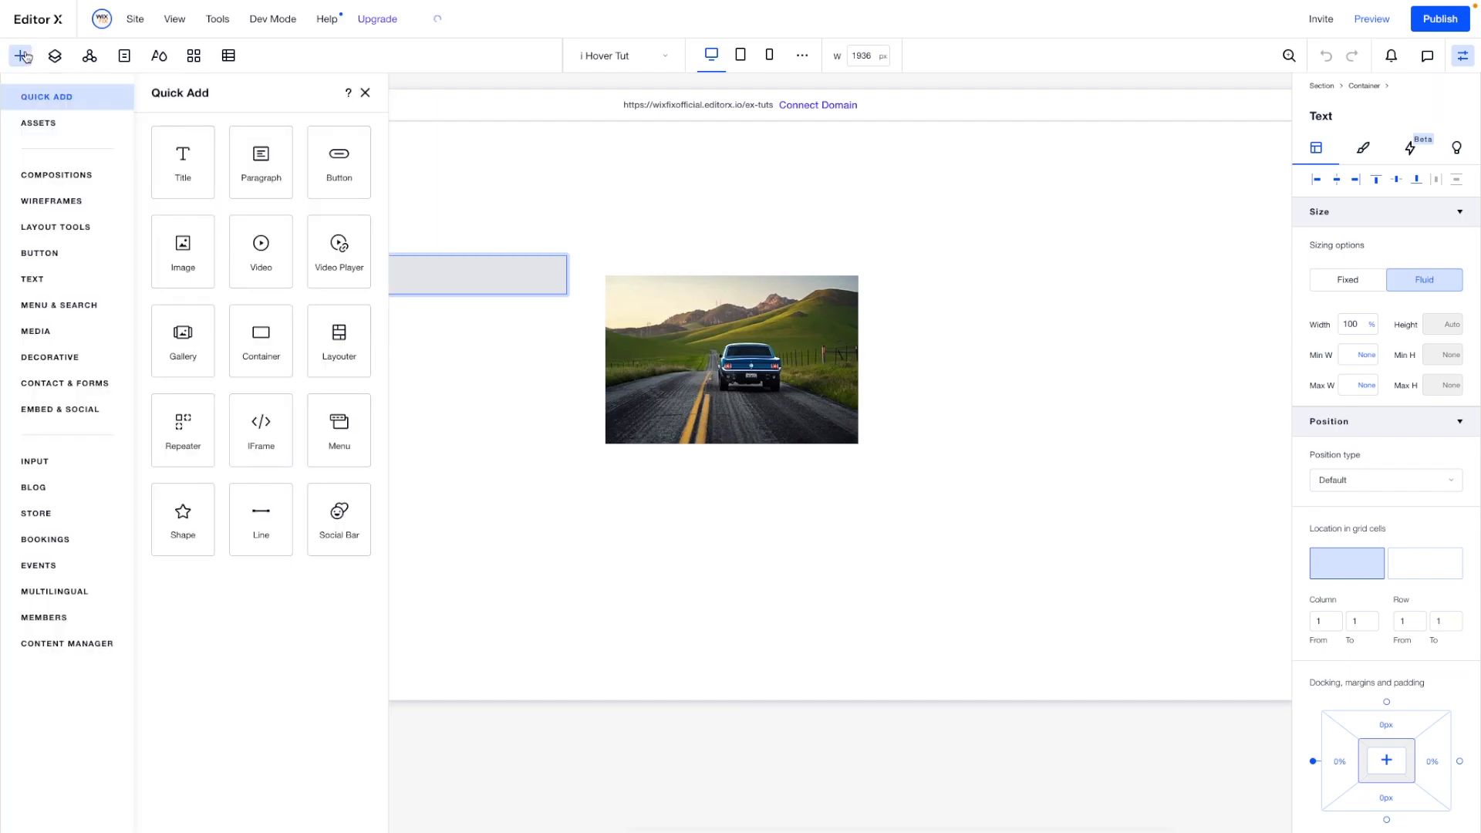
pyautogui.click(34, 332)
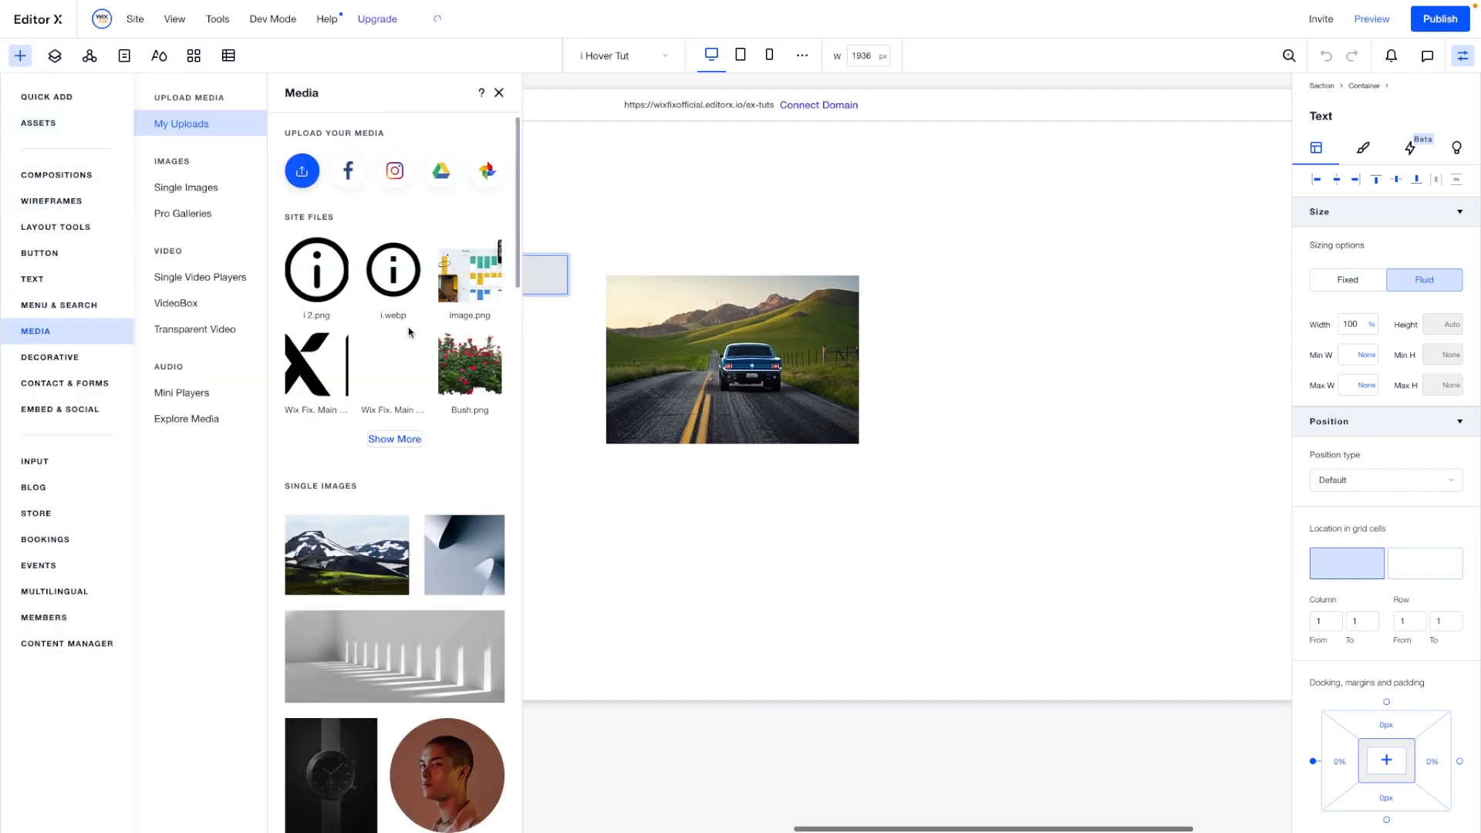
pyautogui.moveTo(384, 274)
pyautogui.moveTo(383, 273); pyautogui.dragTo(555, 267)
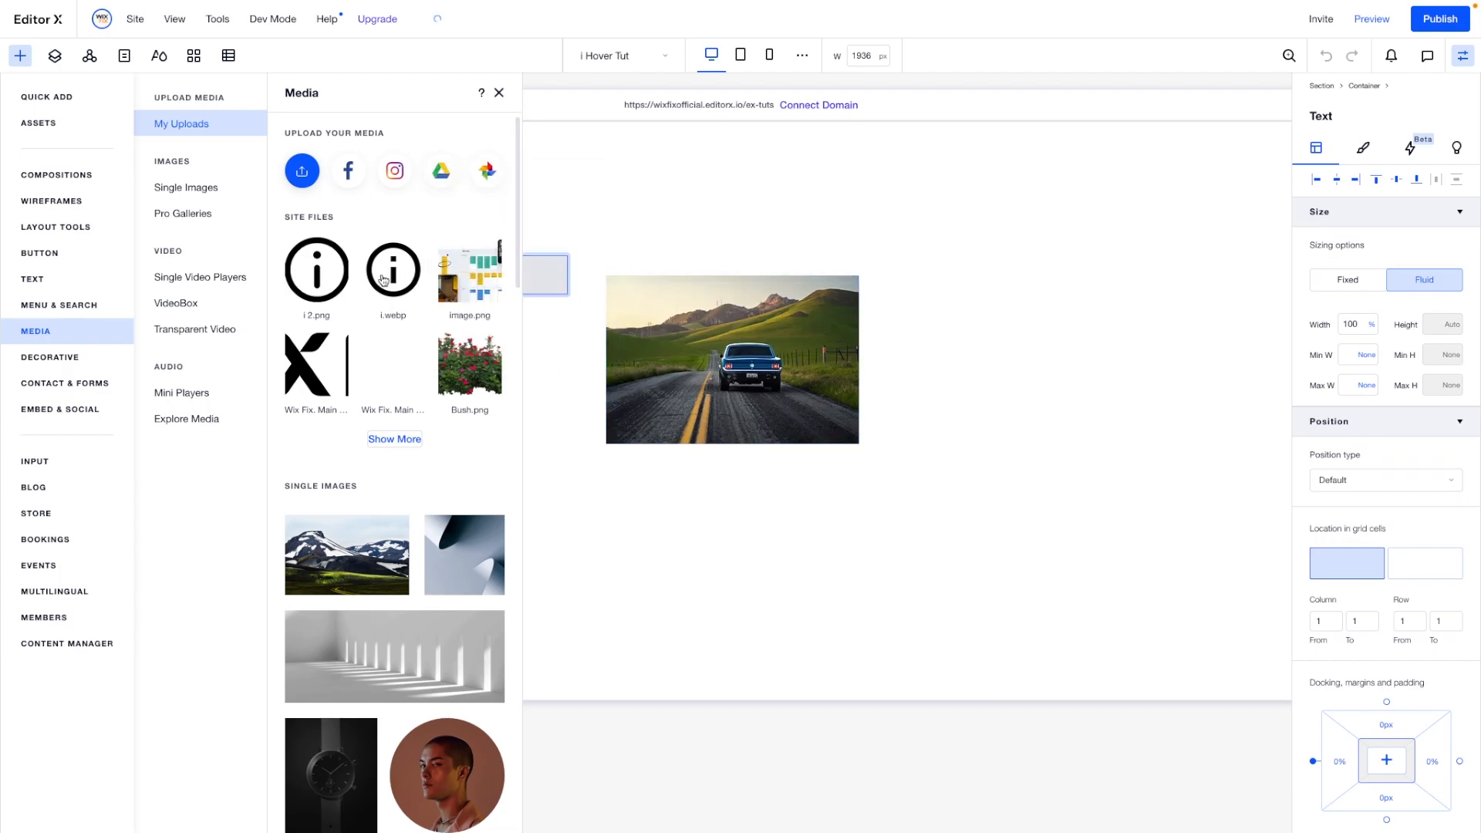
pyautogui.click(308, 272)
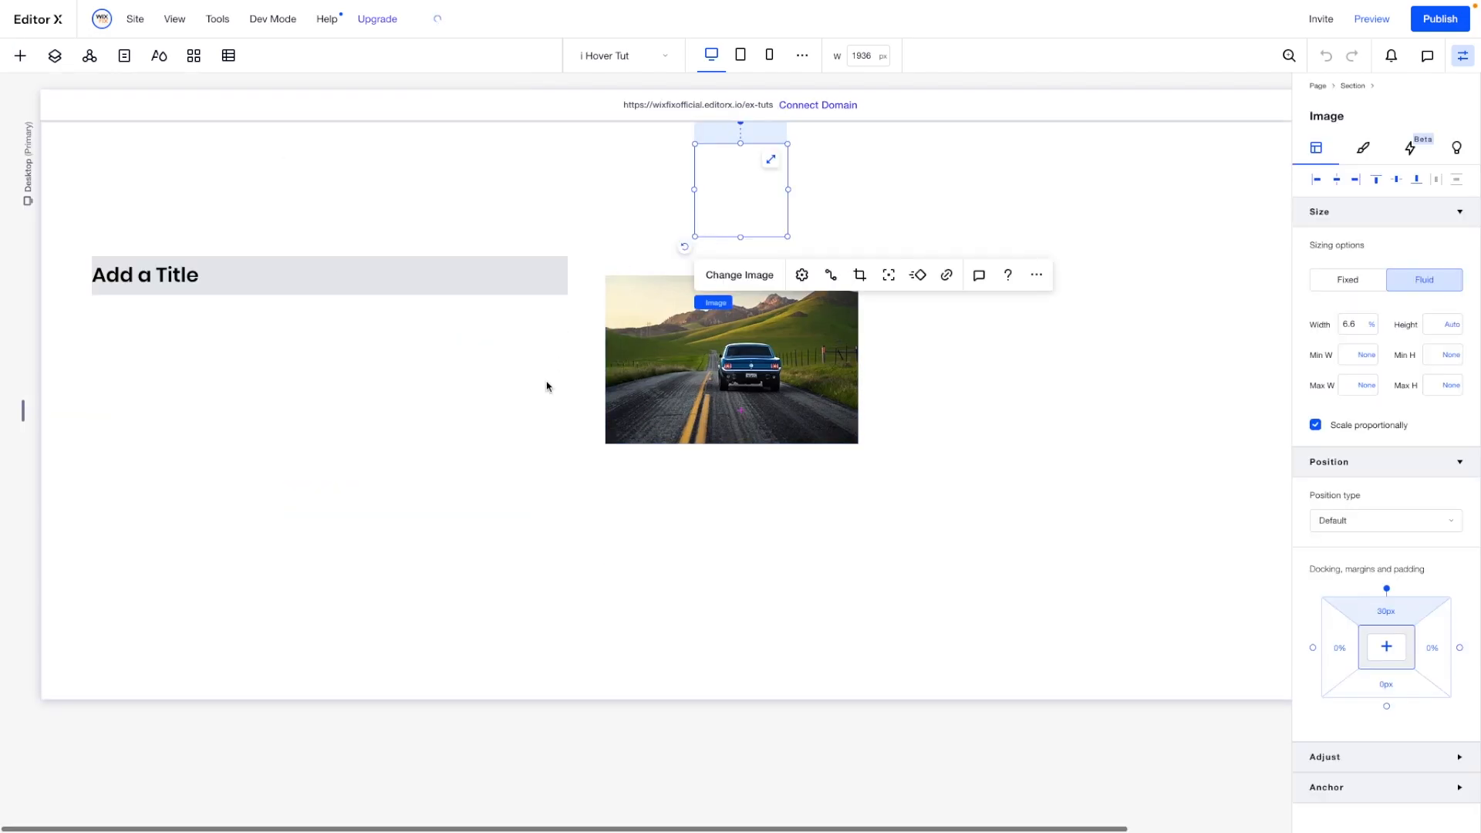
# - Shrink the info icon to a fixed size of about 26 px and place it in the container's second column, left-aligned and vertically centered
pyautogui.moveTo(787, 234); pyautogui.dragTo(711, 157)
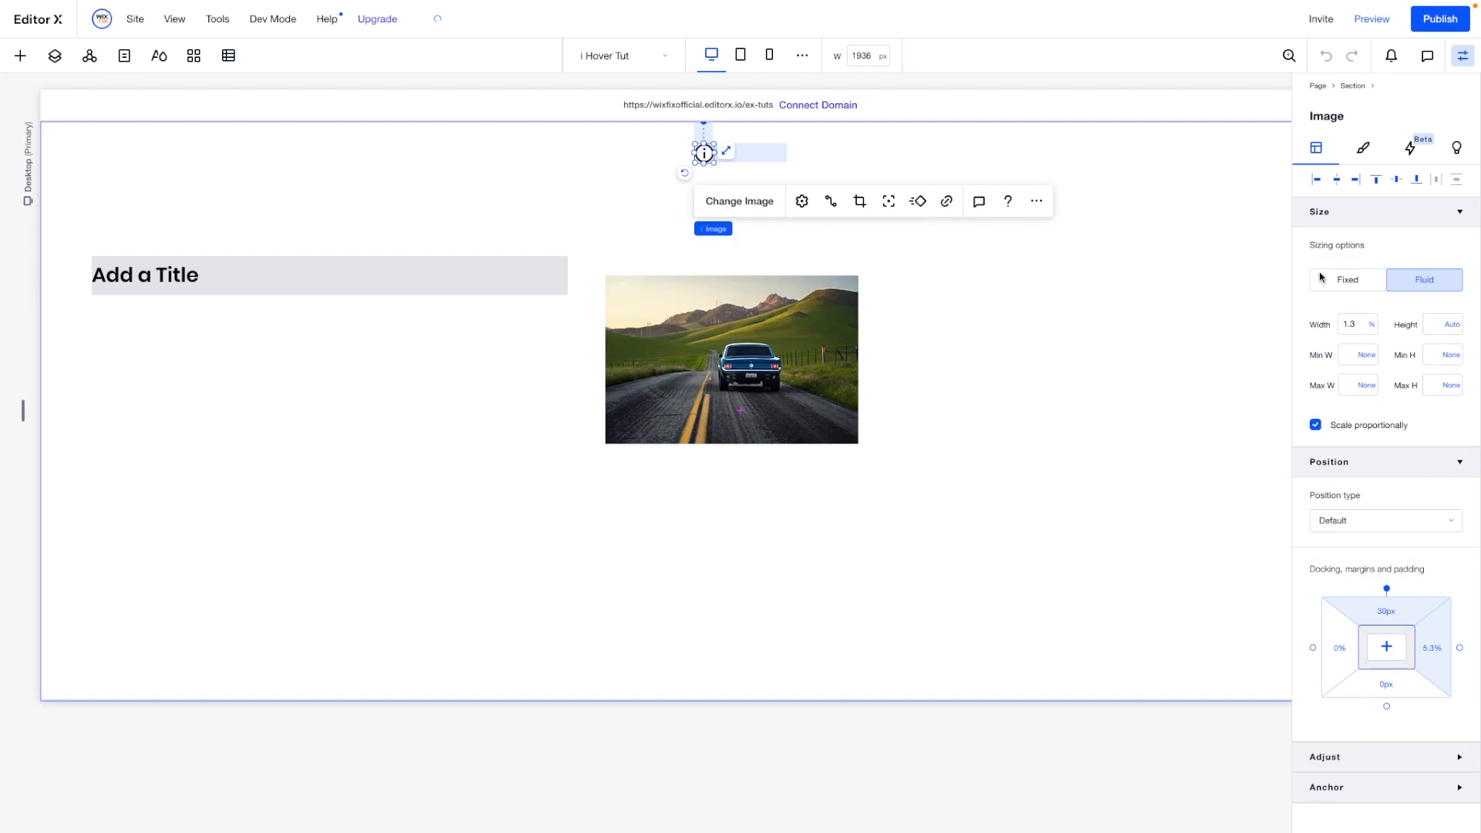
pyautogui.click(1354, 283)
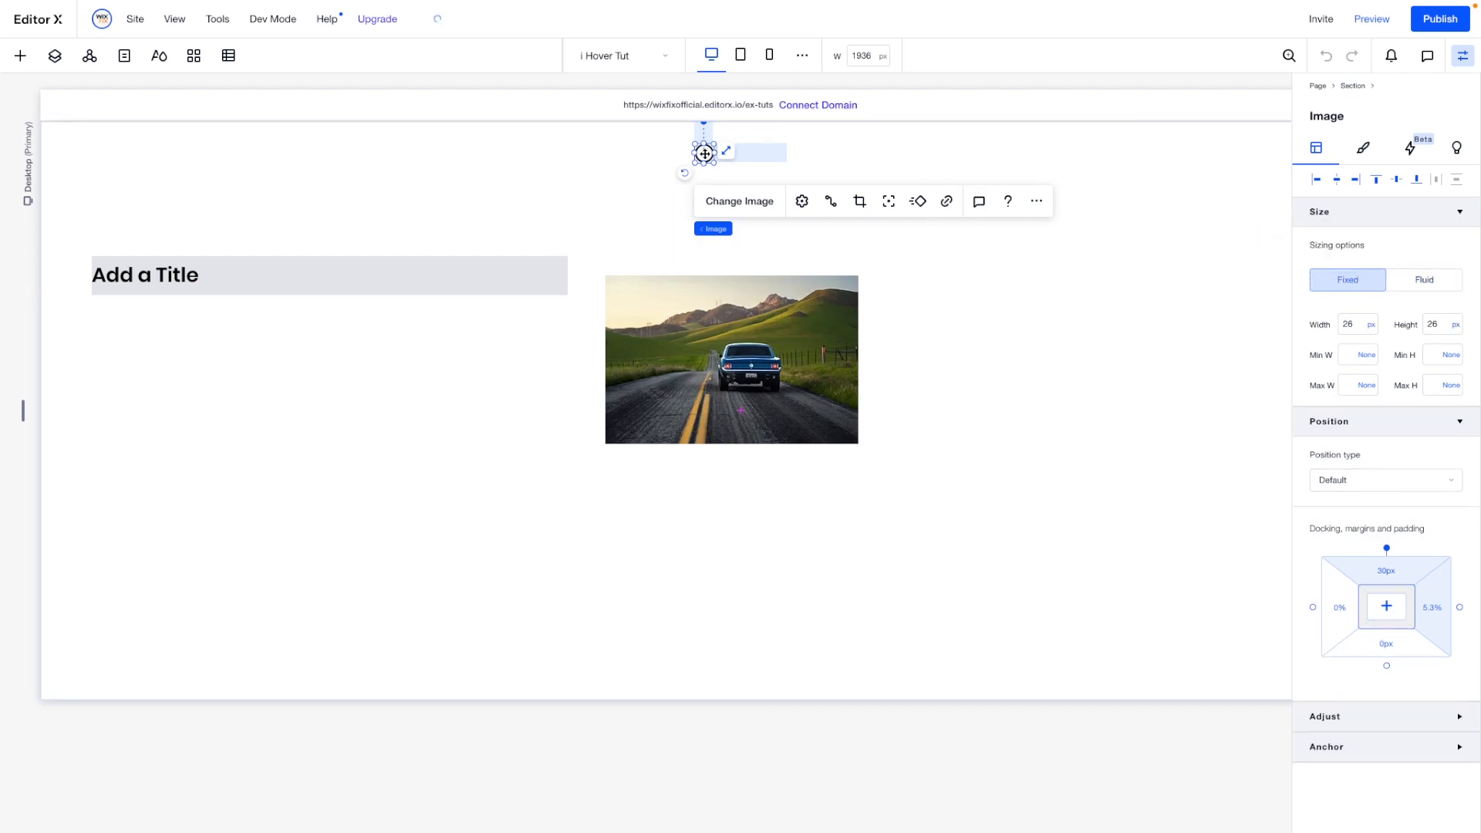
pyautogui.moveTo(674, 158); pyautogui.dragTo(373, 276)
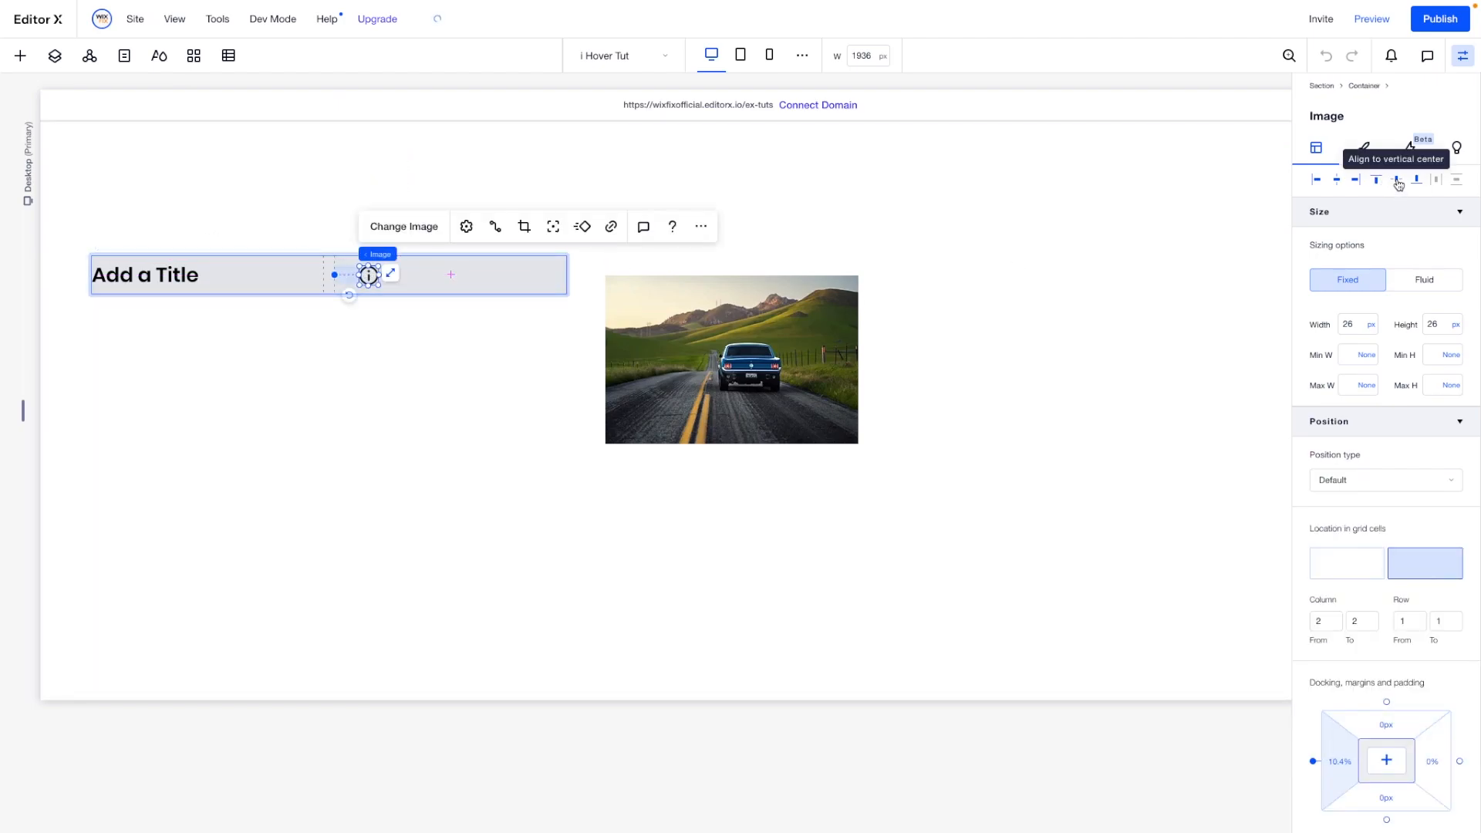
pyautogui.click(1317, 181)
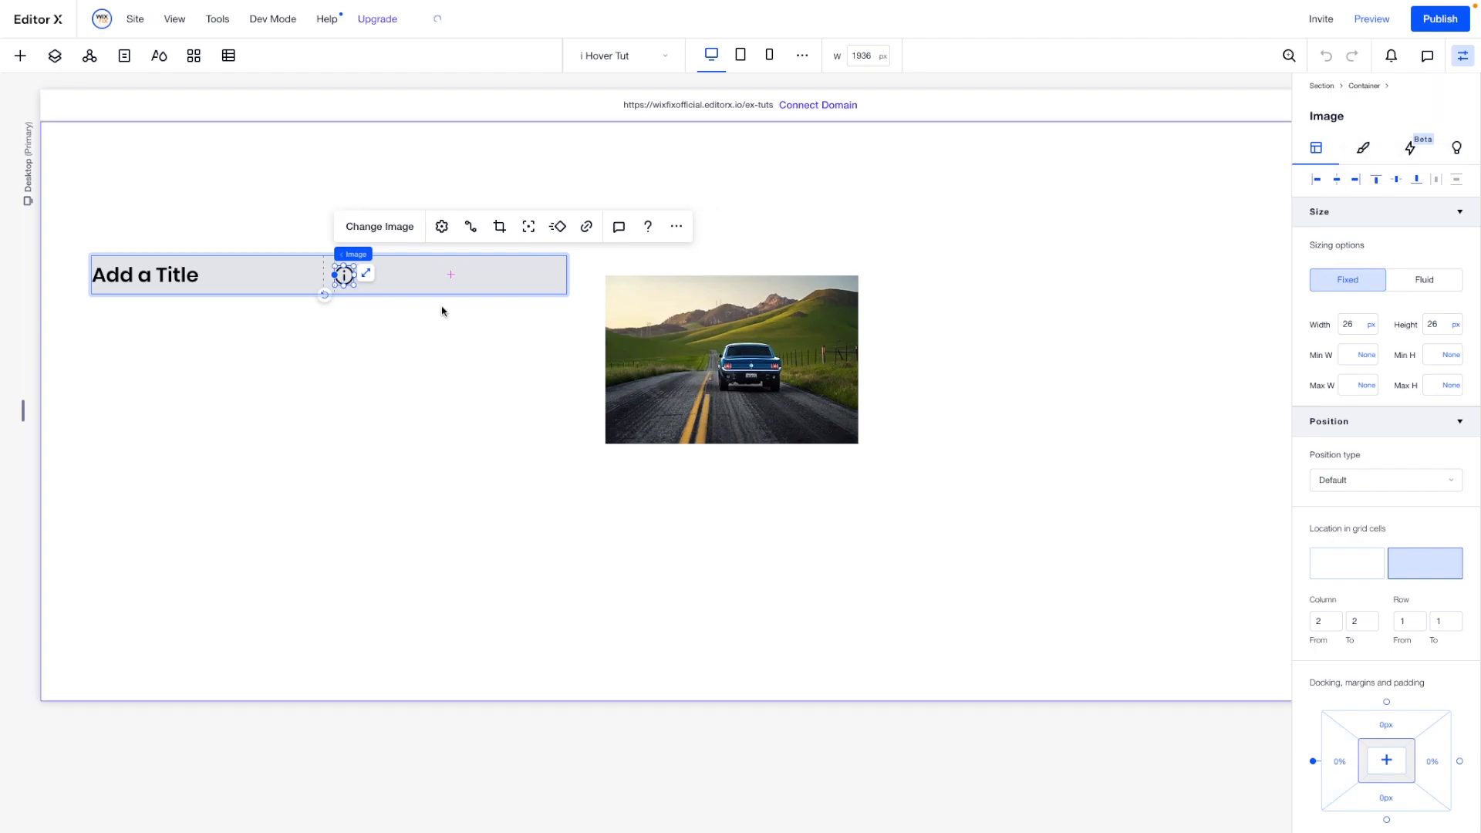
# - Set the title's width and the width of its container's first column to max content
pyautogui.click(226, 272)
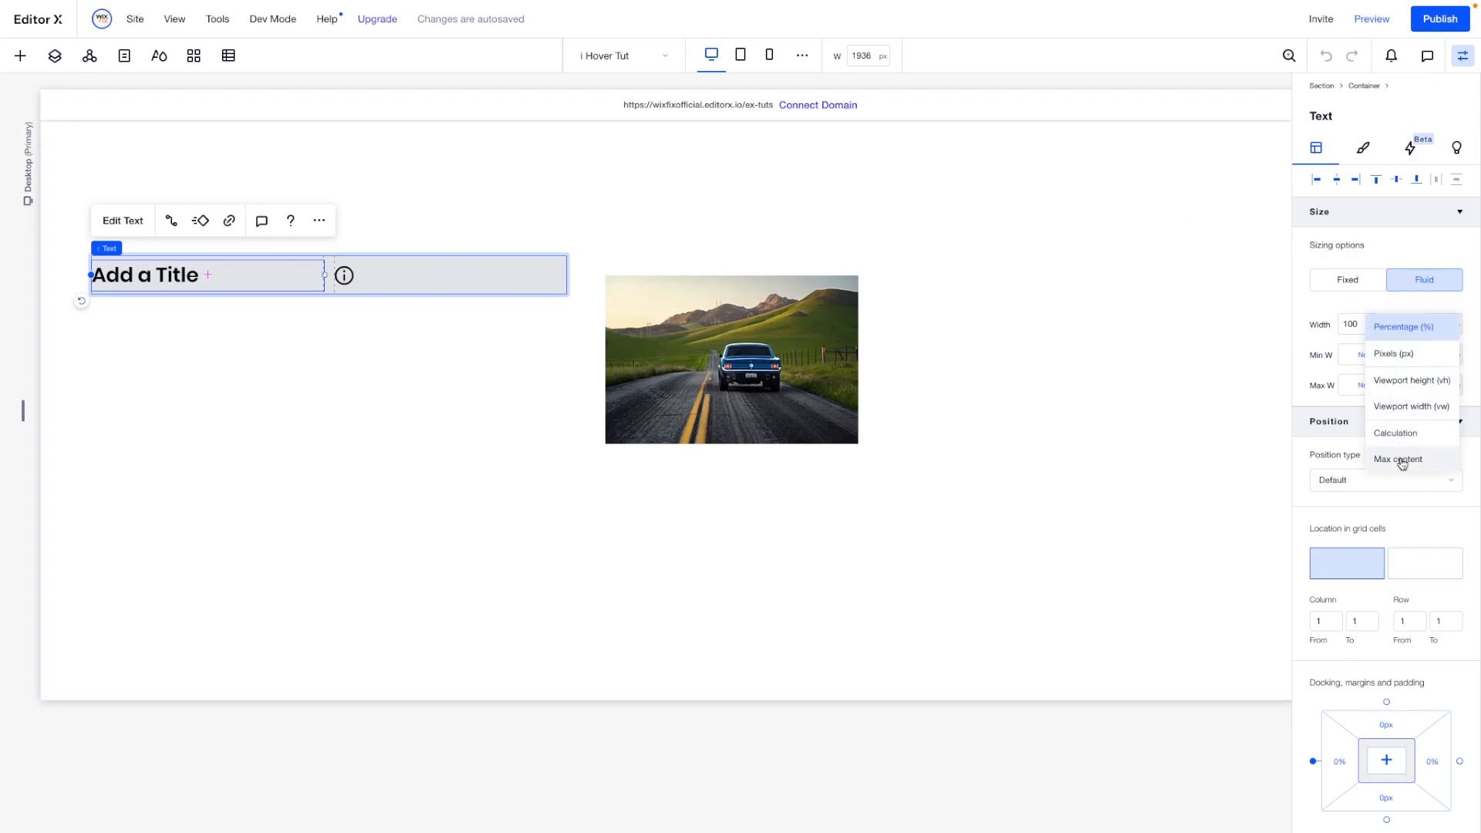
pyautogui.click(1402, 462)
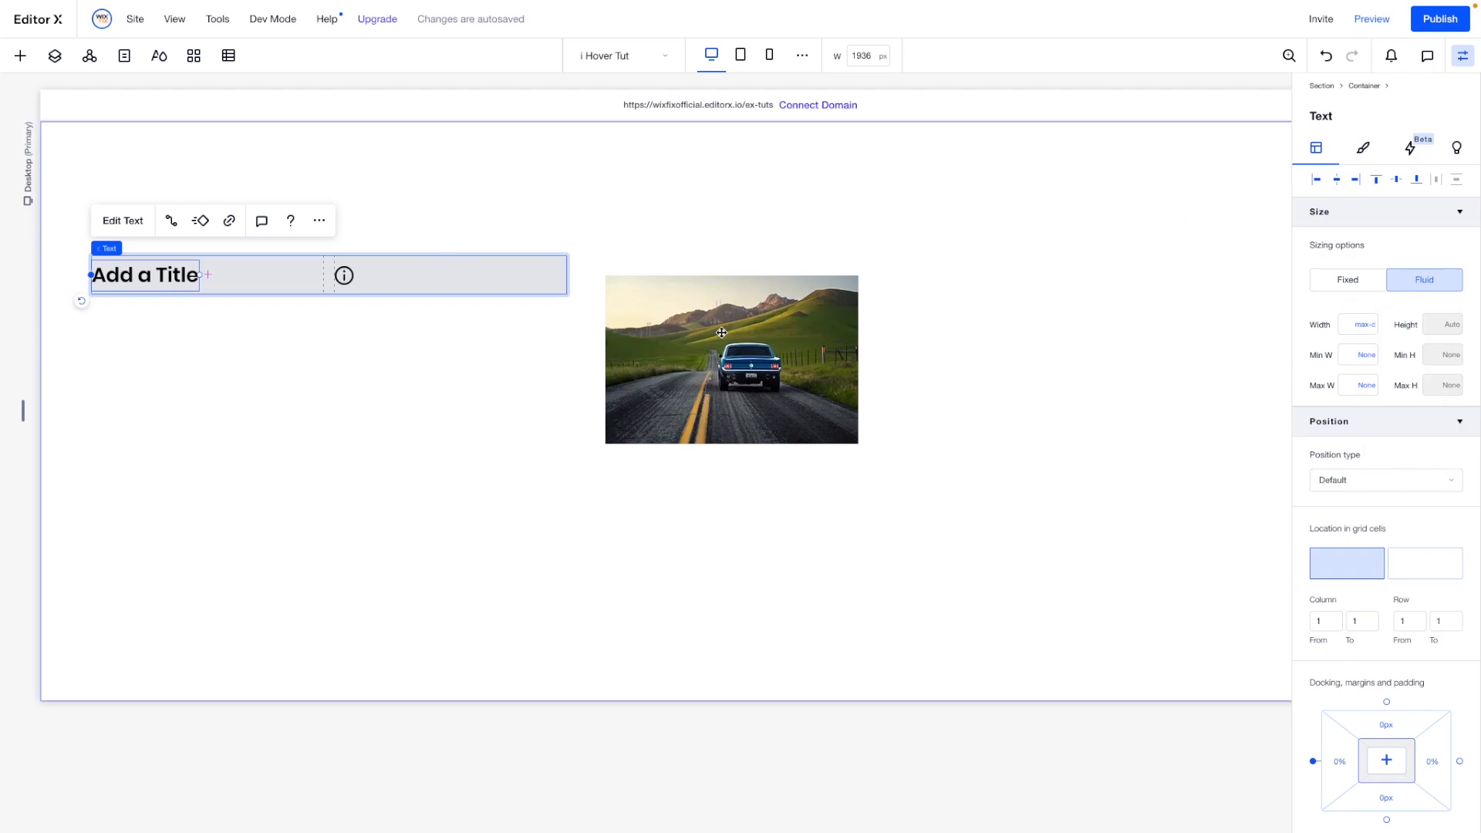
pyautogui.click(279, 271)
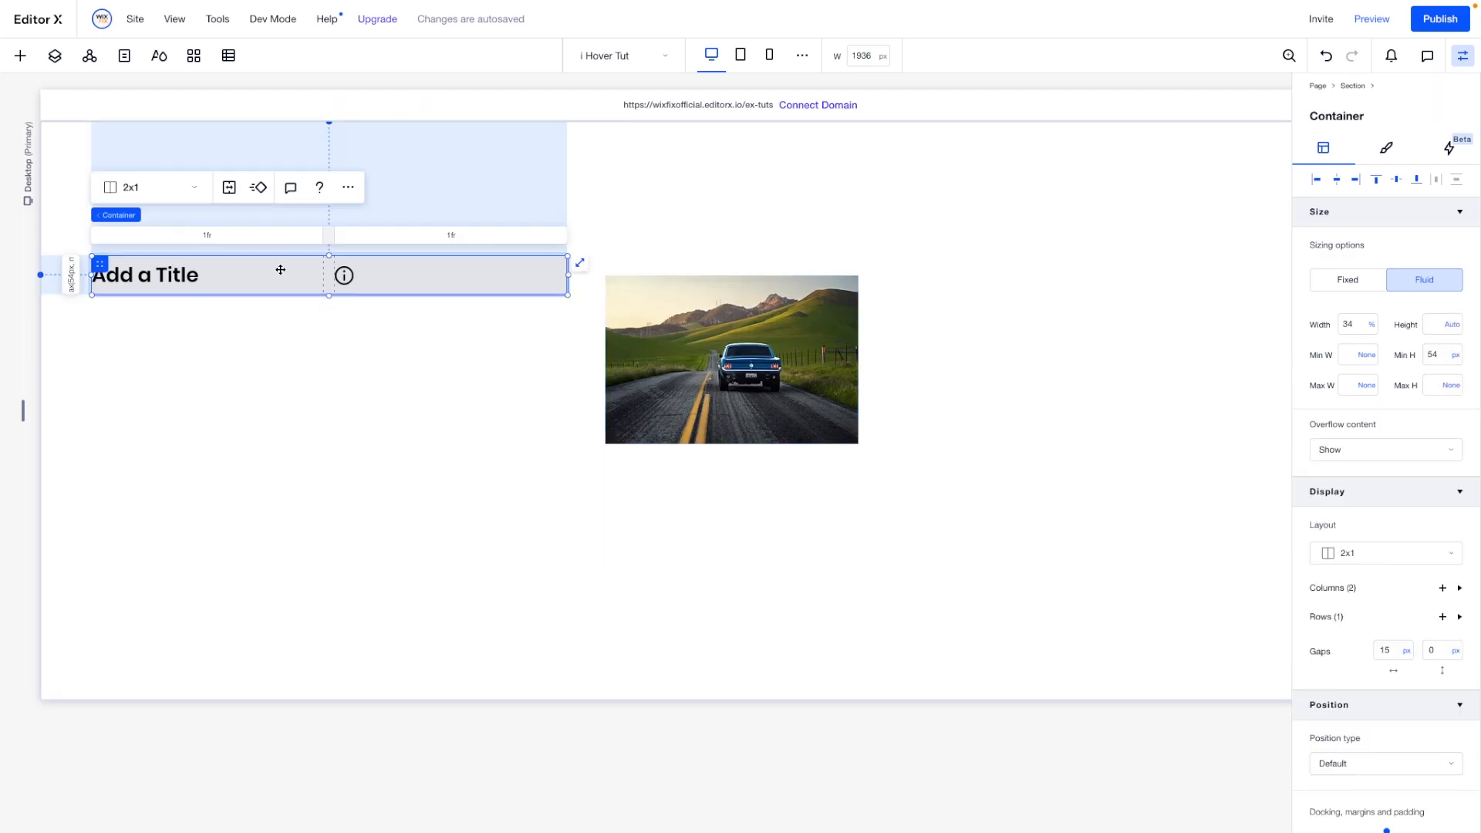
pyautogui.click(217, 237)
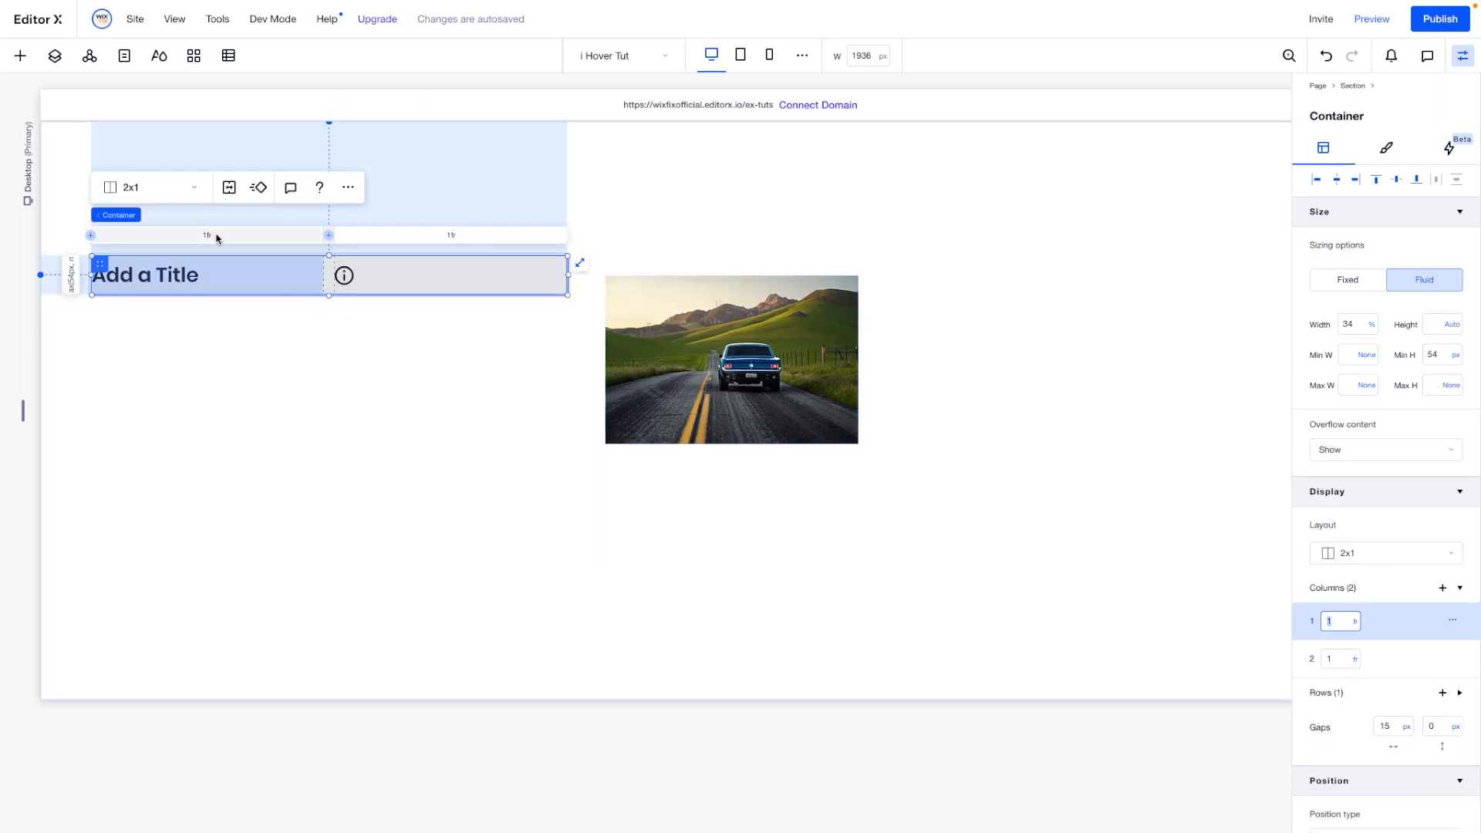
pyautogui.click(1358, 623)
pyautogui.click(1358, 623)
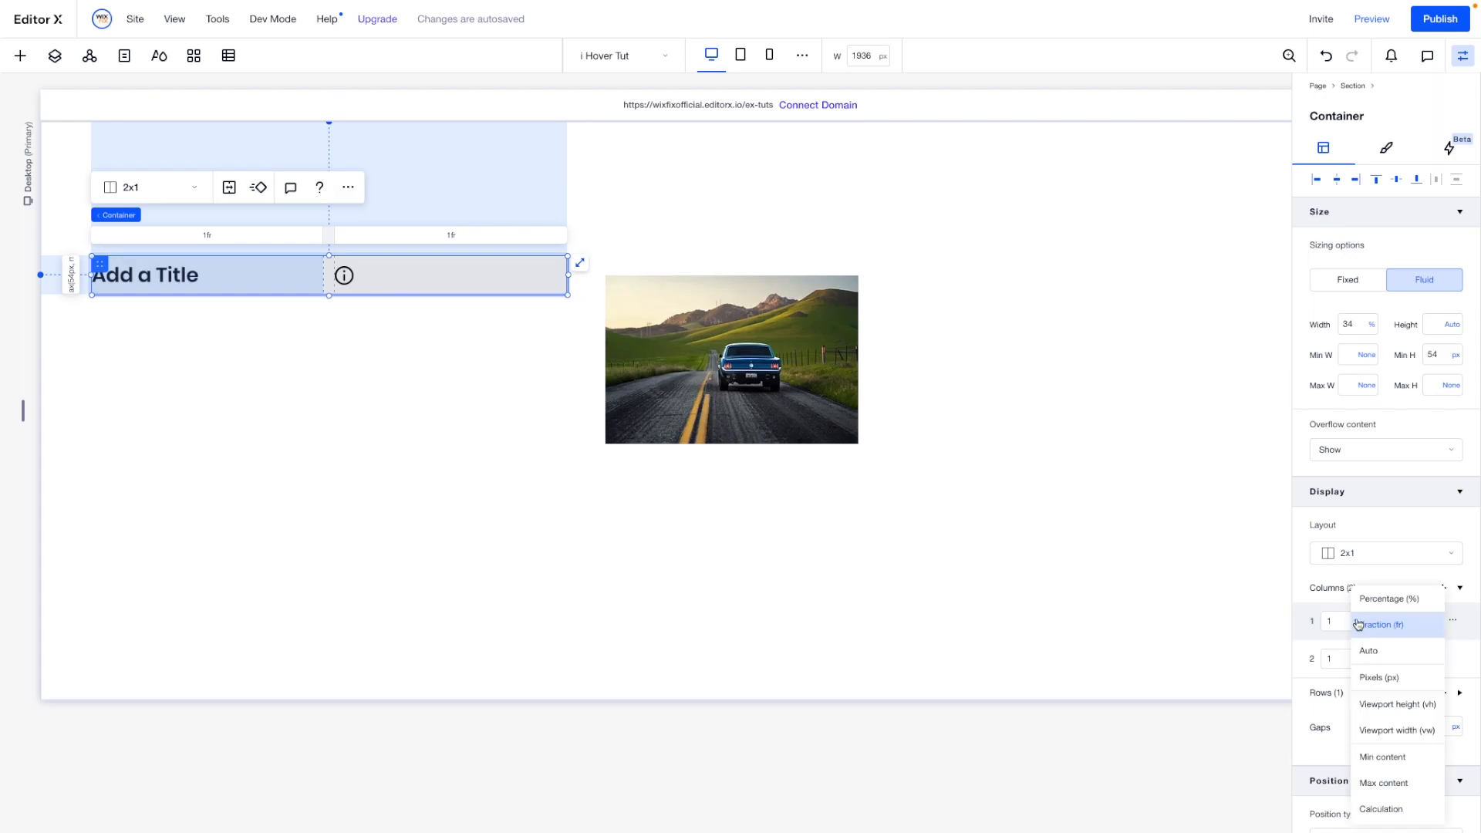
pyautogui.click(1370, 784)
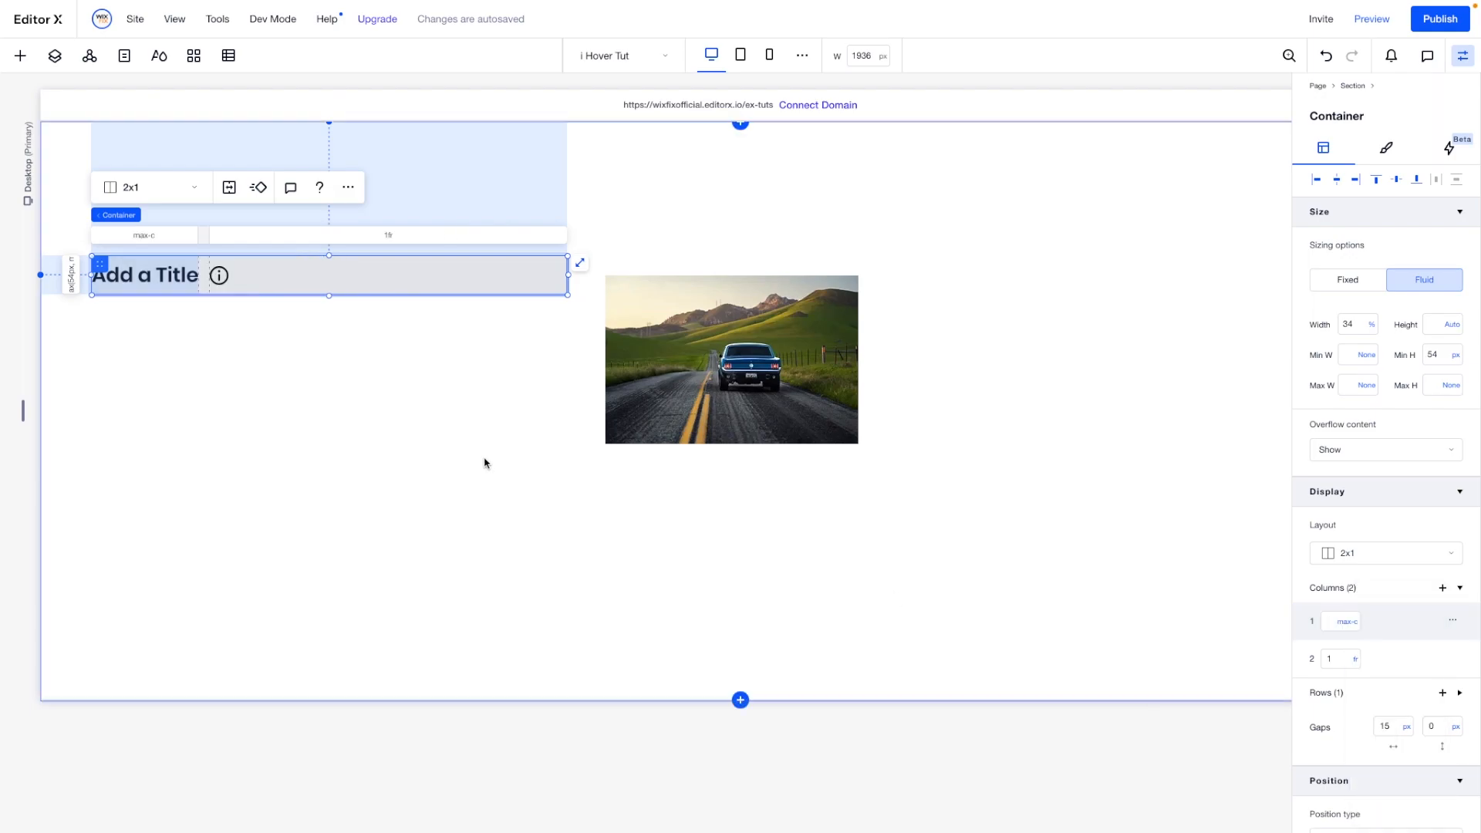
# - Set the container's second column and the container's overall width to max content
pyautogui.click(384, 239)
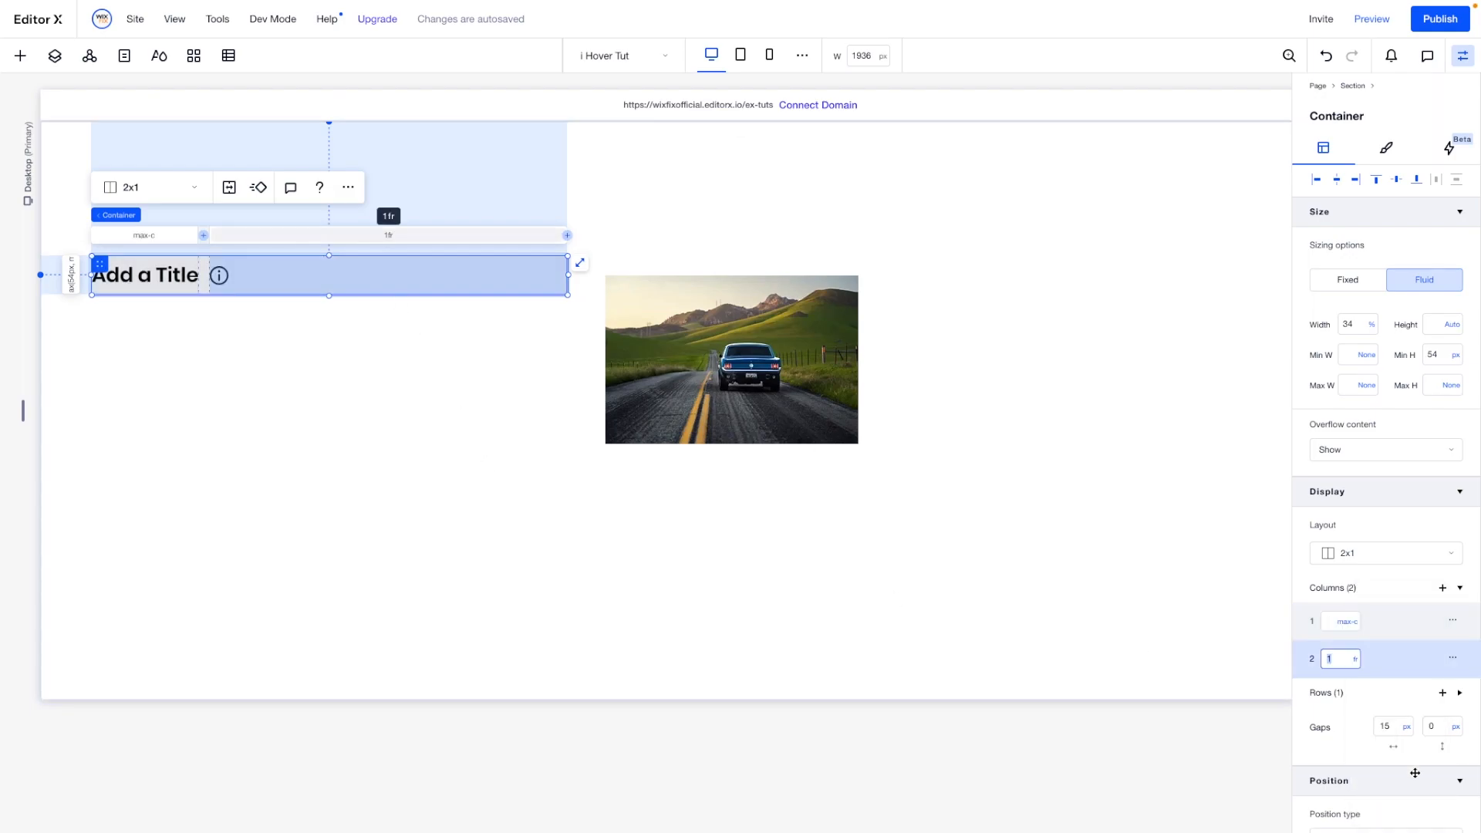
pyautogui.click(1357, 661)
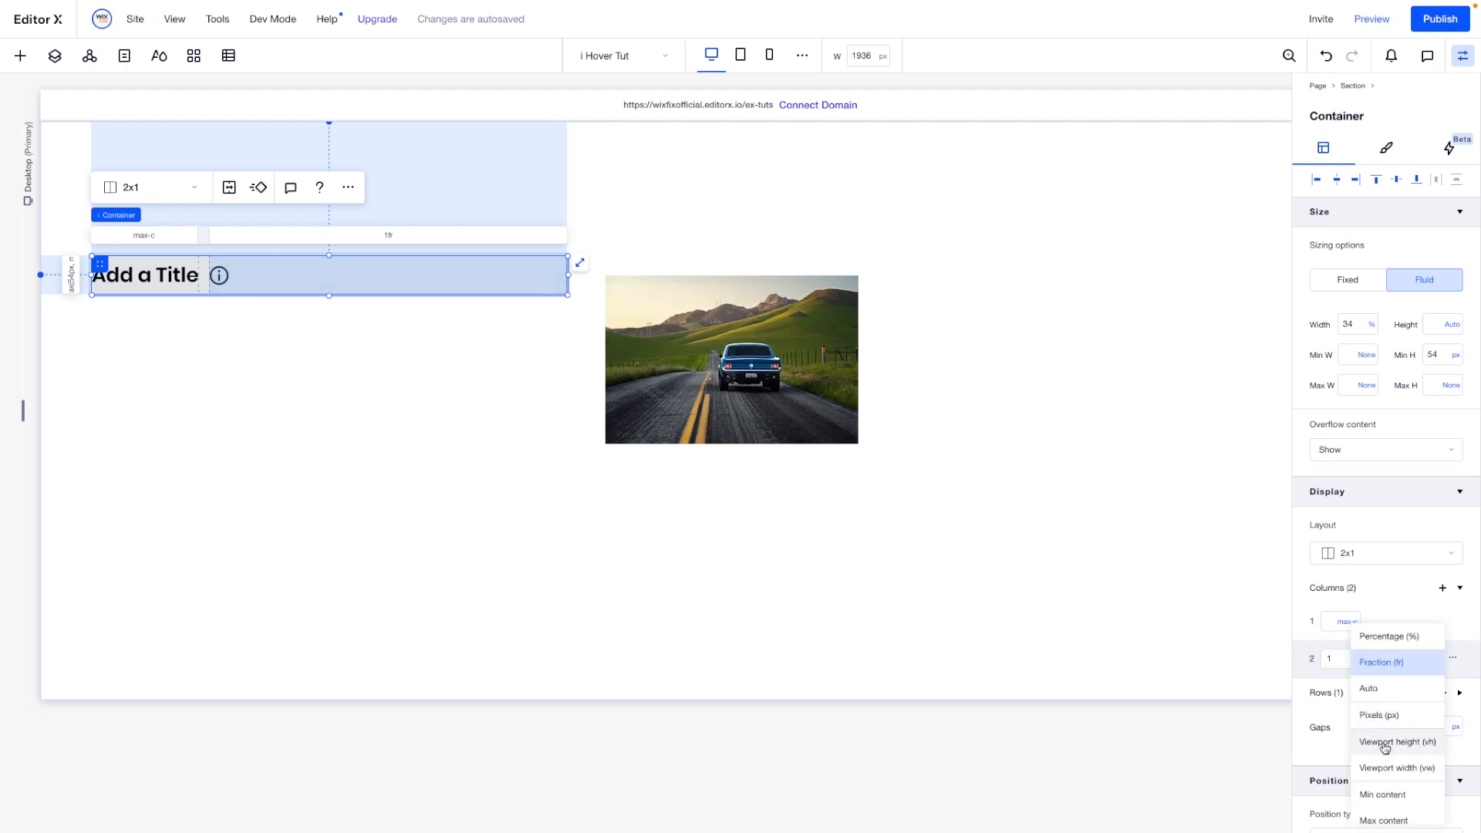
pyautogui.click(1376, 817)
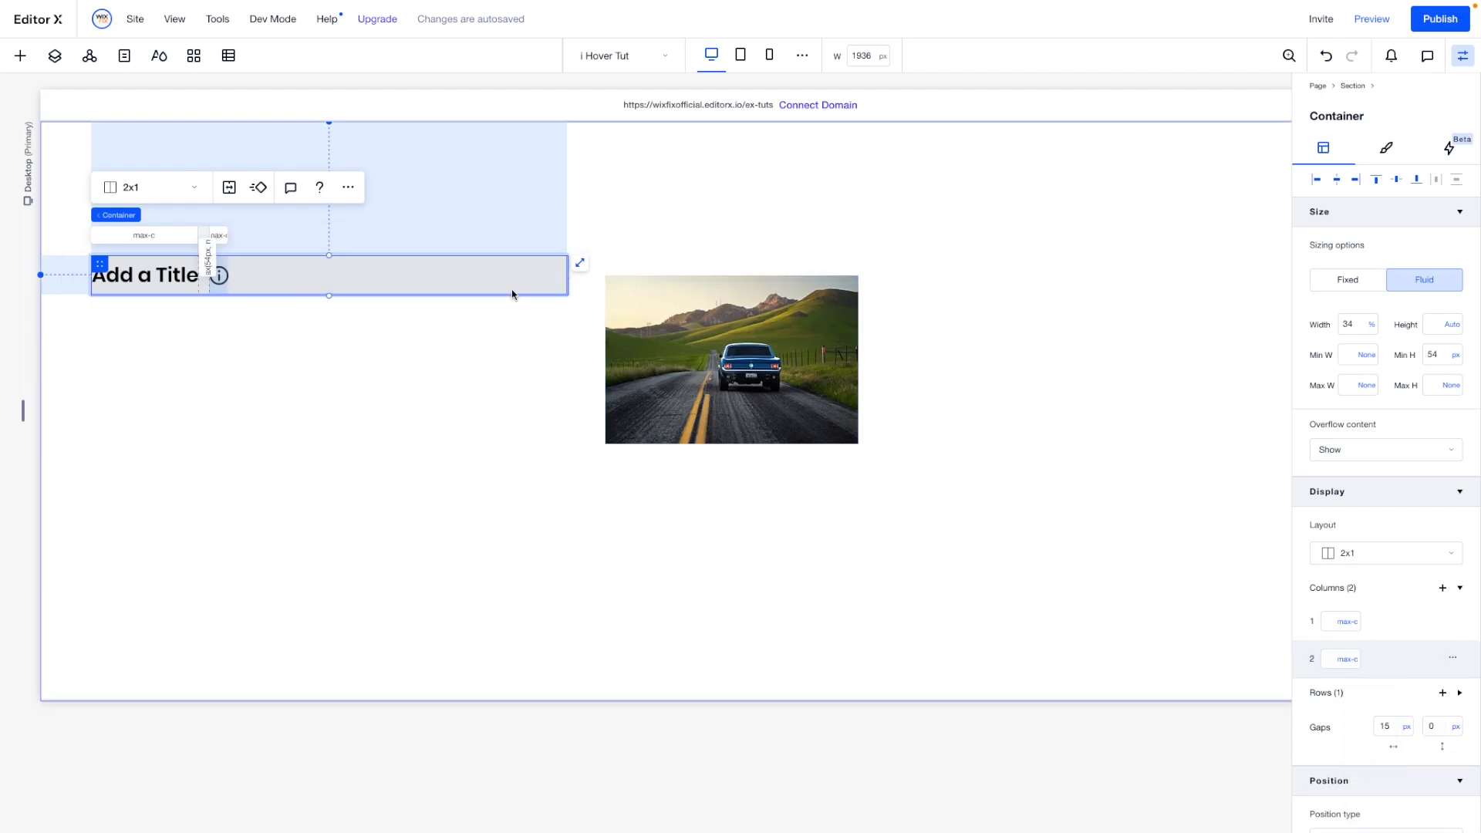
pyautogui.click(1371, 330)
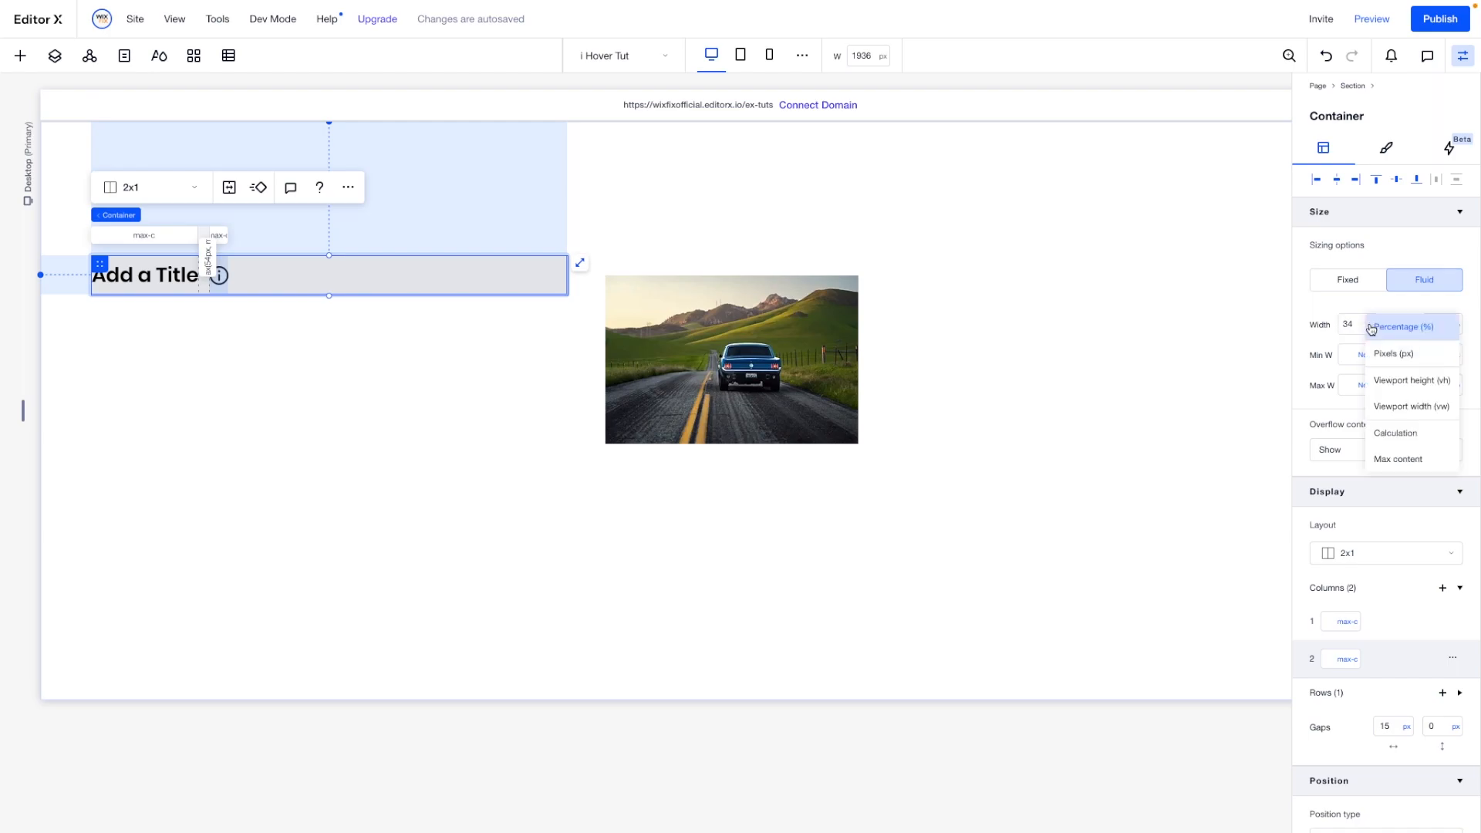
pyautogui.click(1397, 459)
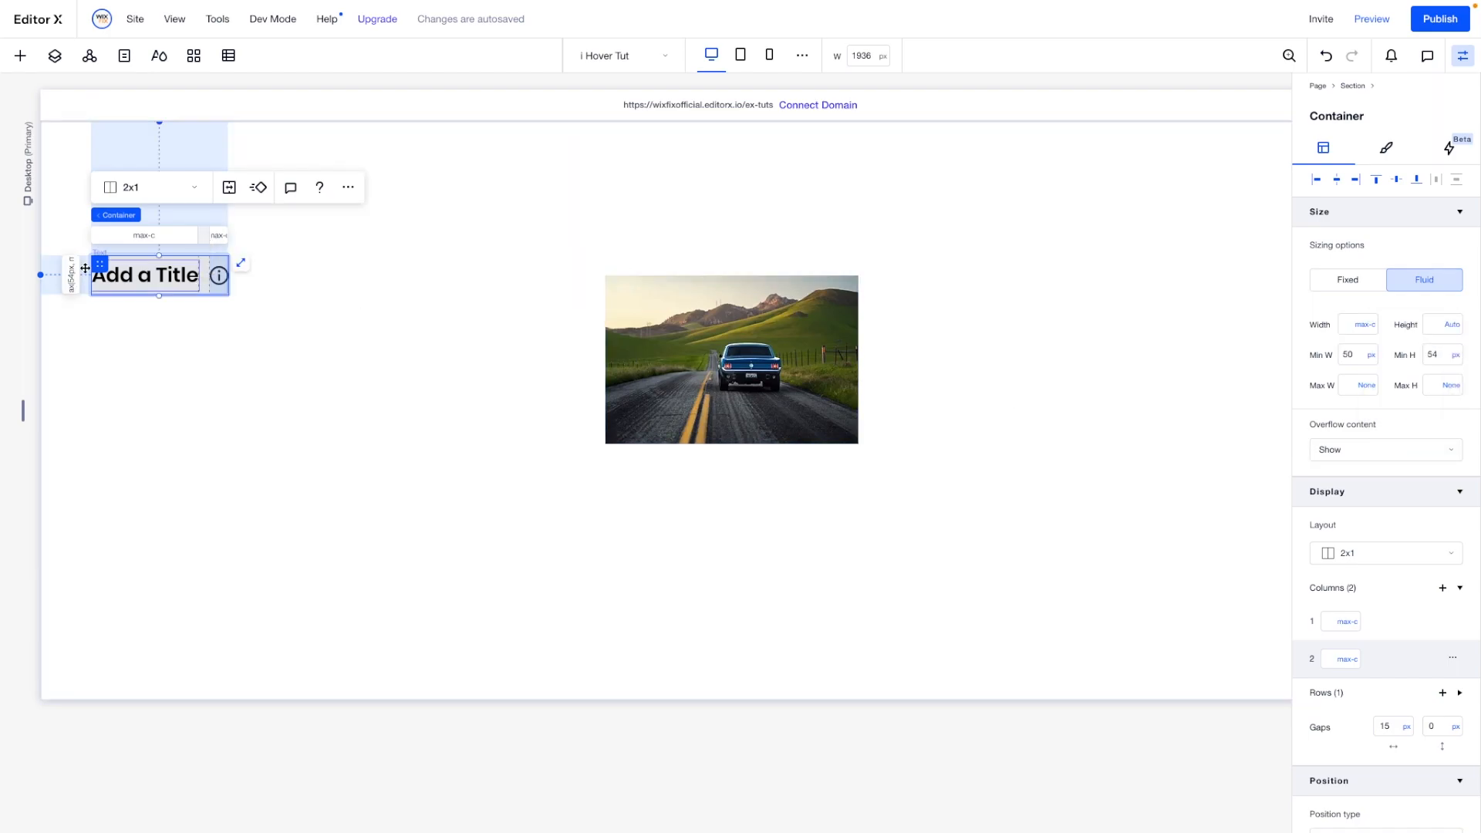
# - Make the title container's background fully transparent with 0% opacity
pyautogui.click(1386, 148)
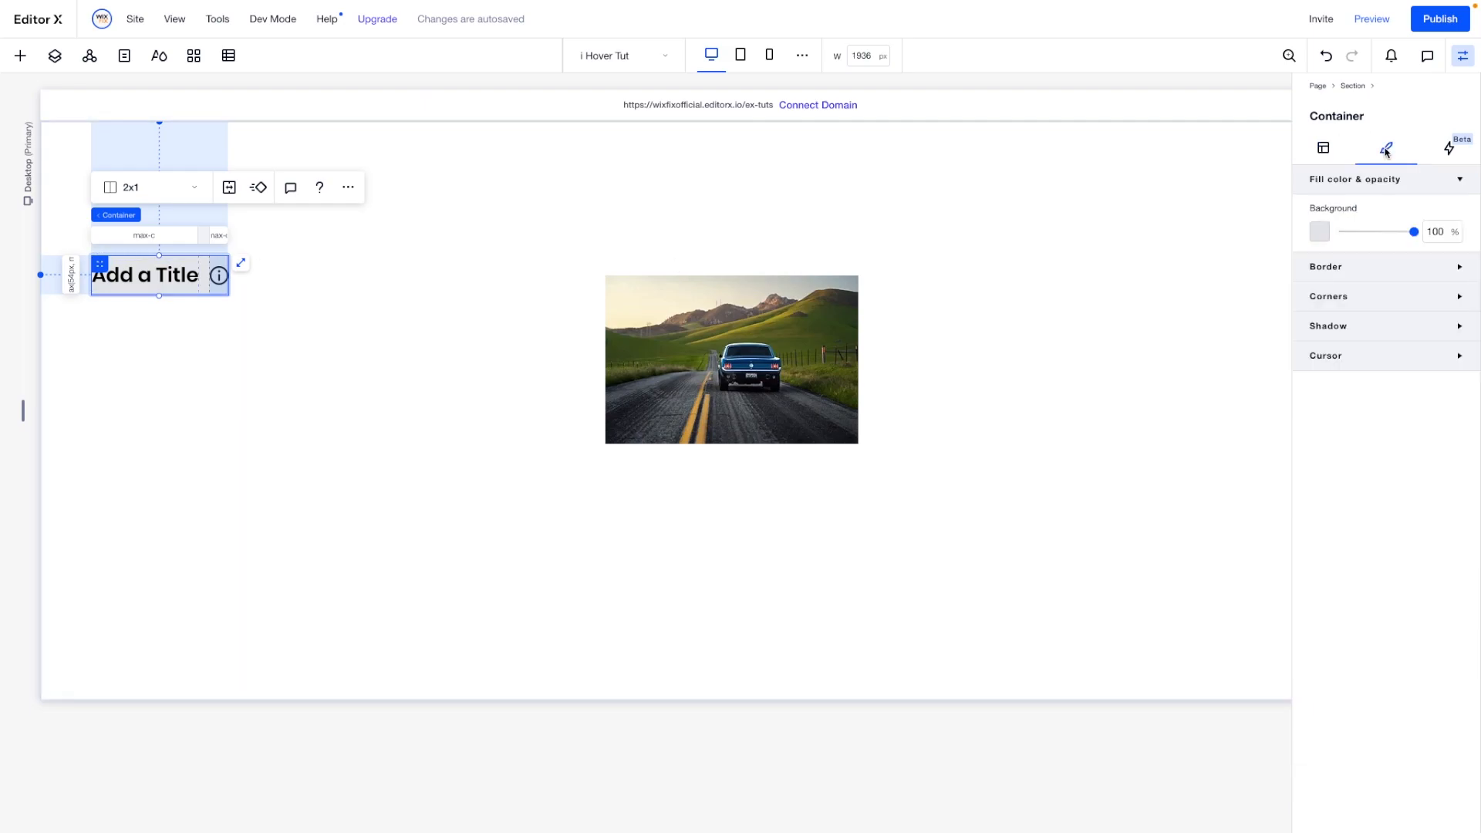
pyautogui.click(1437, 232)
pyautogui.write('0')
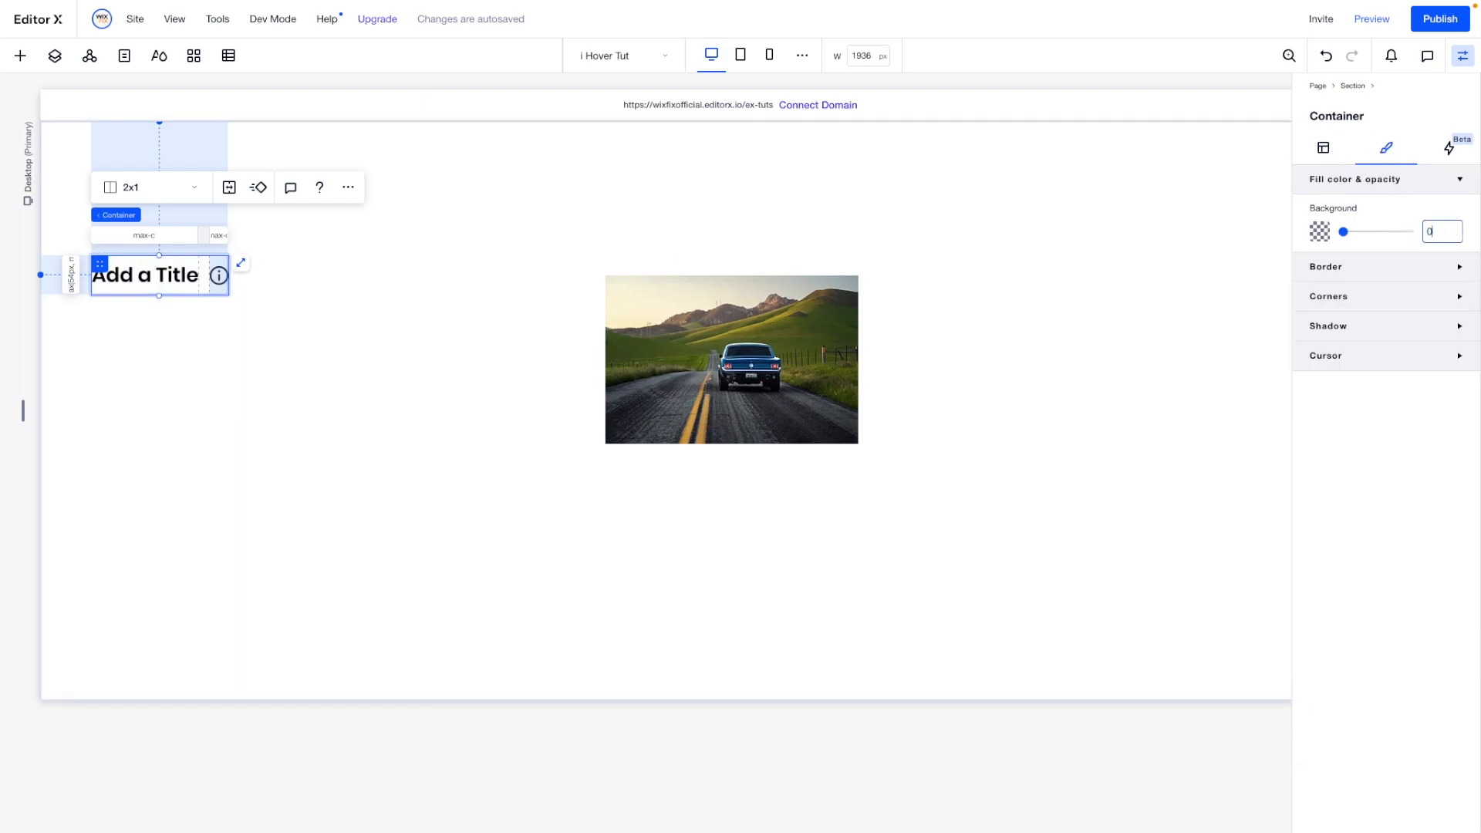
# - Remove the title container's minimum height and set its row height to max content
pyautogui.click(1324, 148)
pyautogui.click(1456, 355)
pyautogui.click(1461, 357)
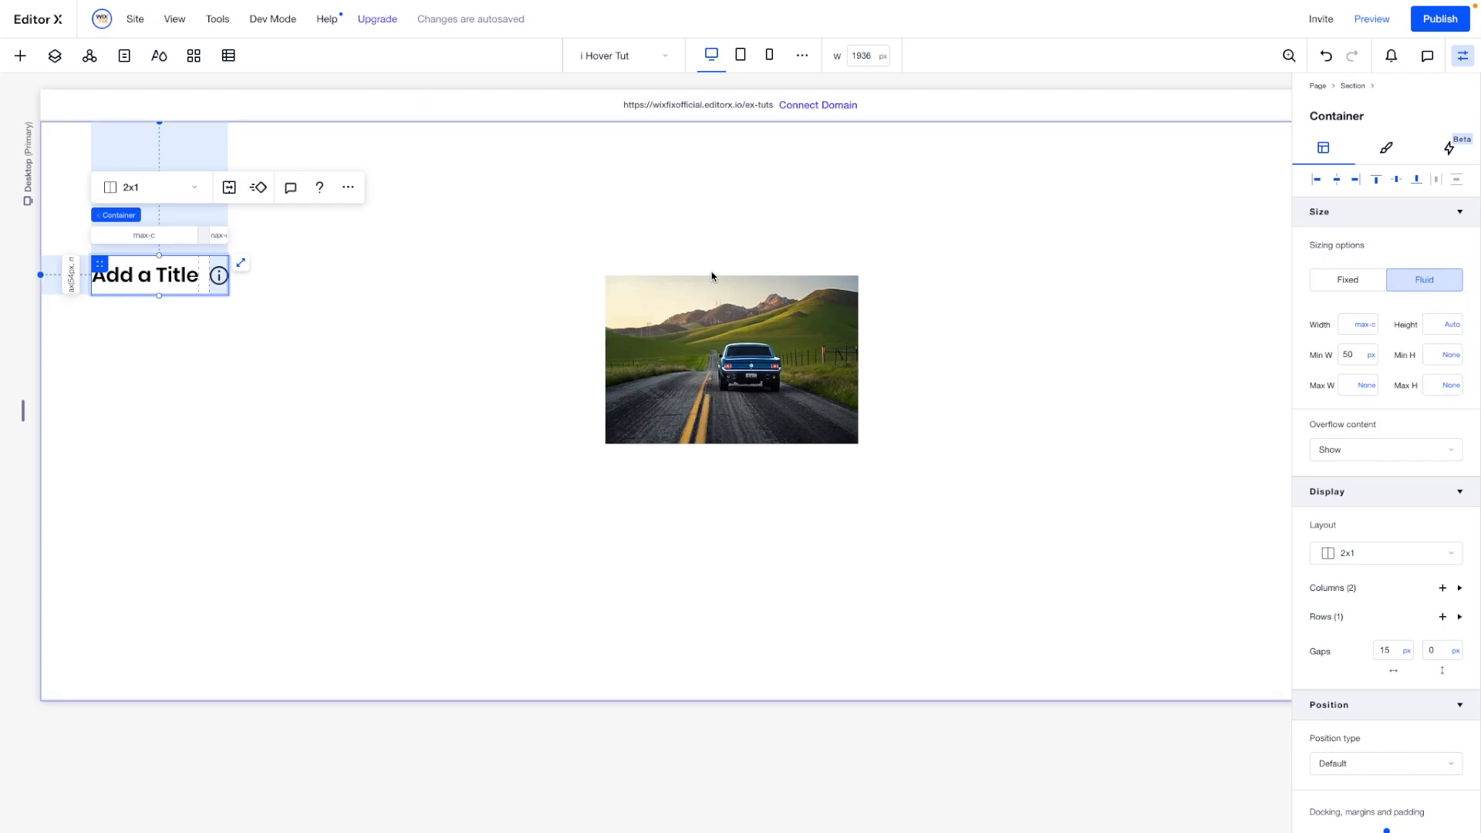
pyautogui.click(1327, 618)
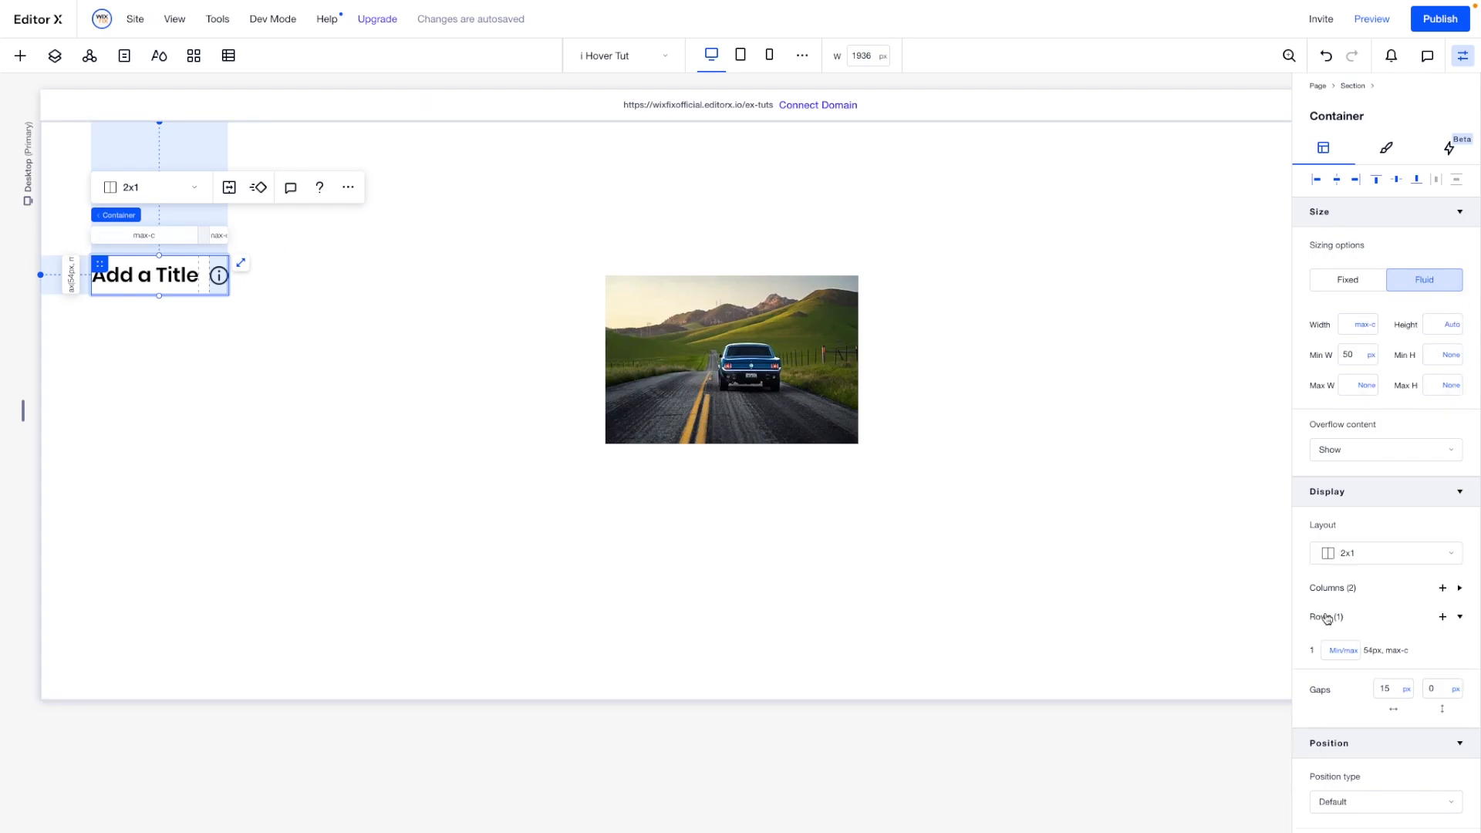
pyautogui.click(1341, 652)
pyautogui.click(1364, 608)
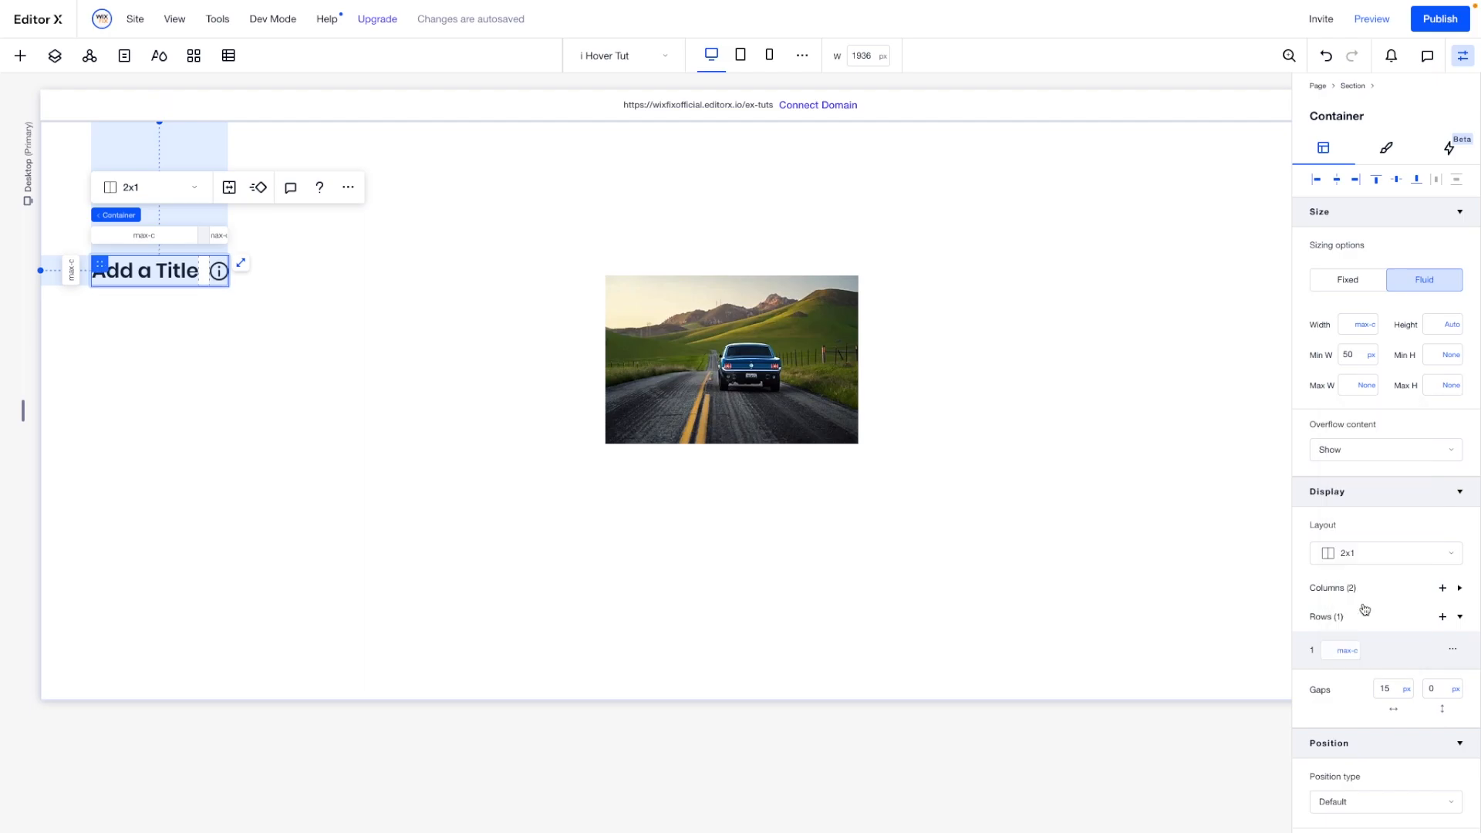
# - Move the title container directly below the car photo and align it to the left edge of its parent container
pyautogui.moveTo(100, 264); pyautogui.dragTo(624, 471)
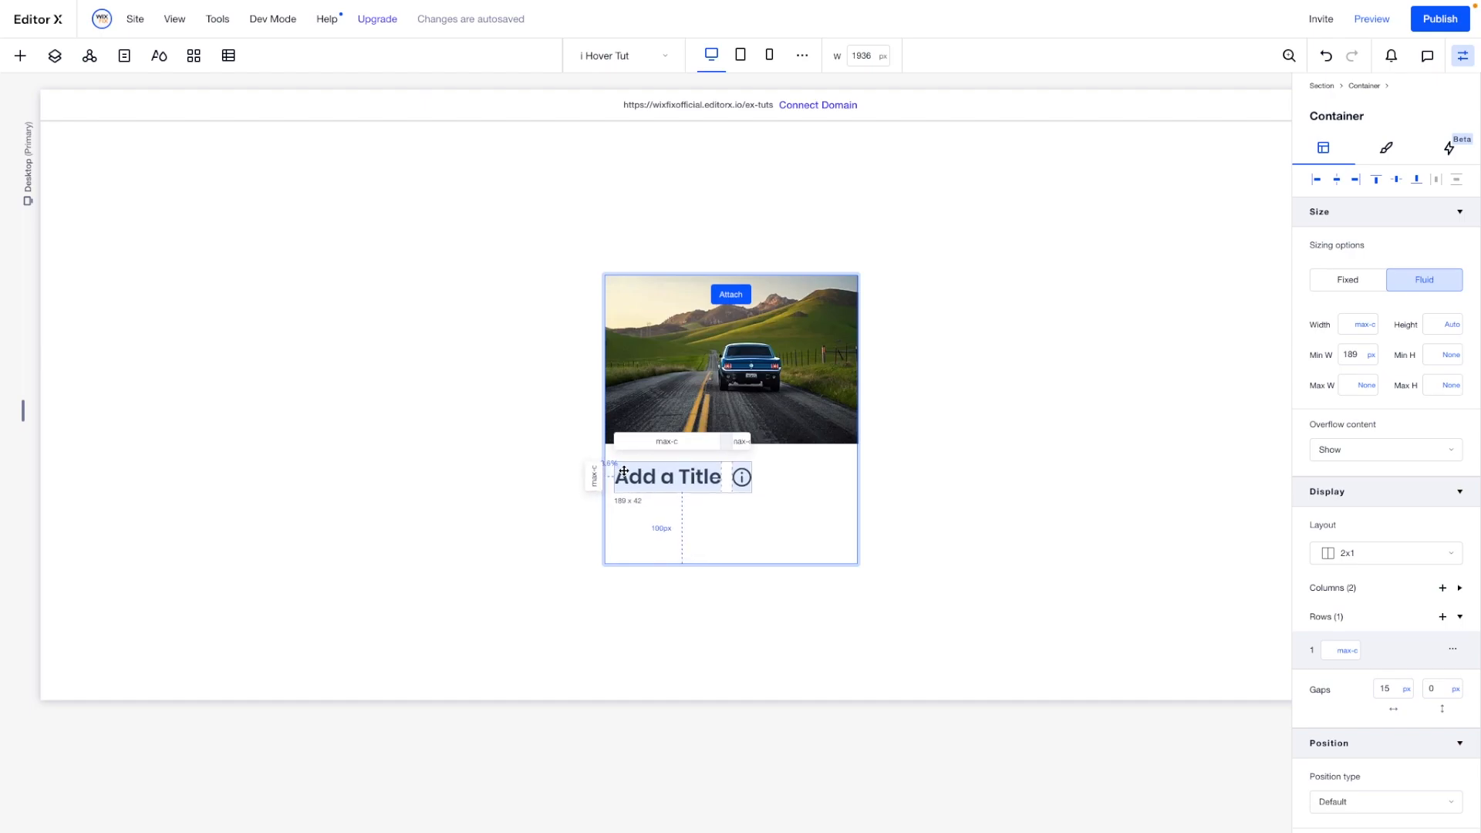
pyautogui.click(1317, 182)
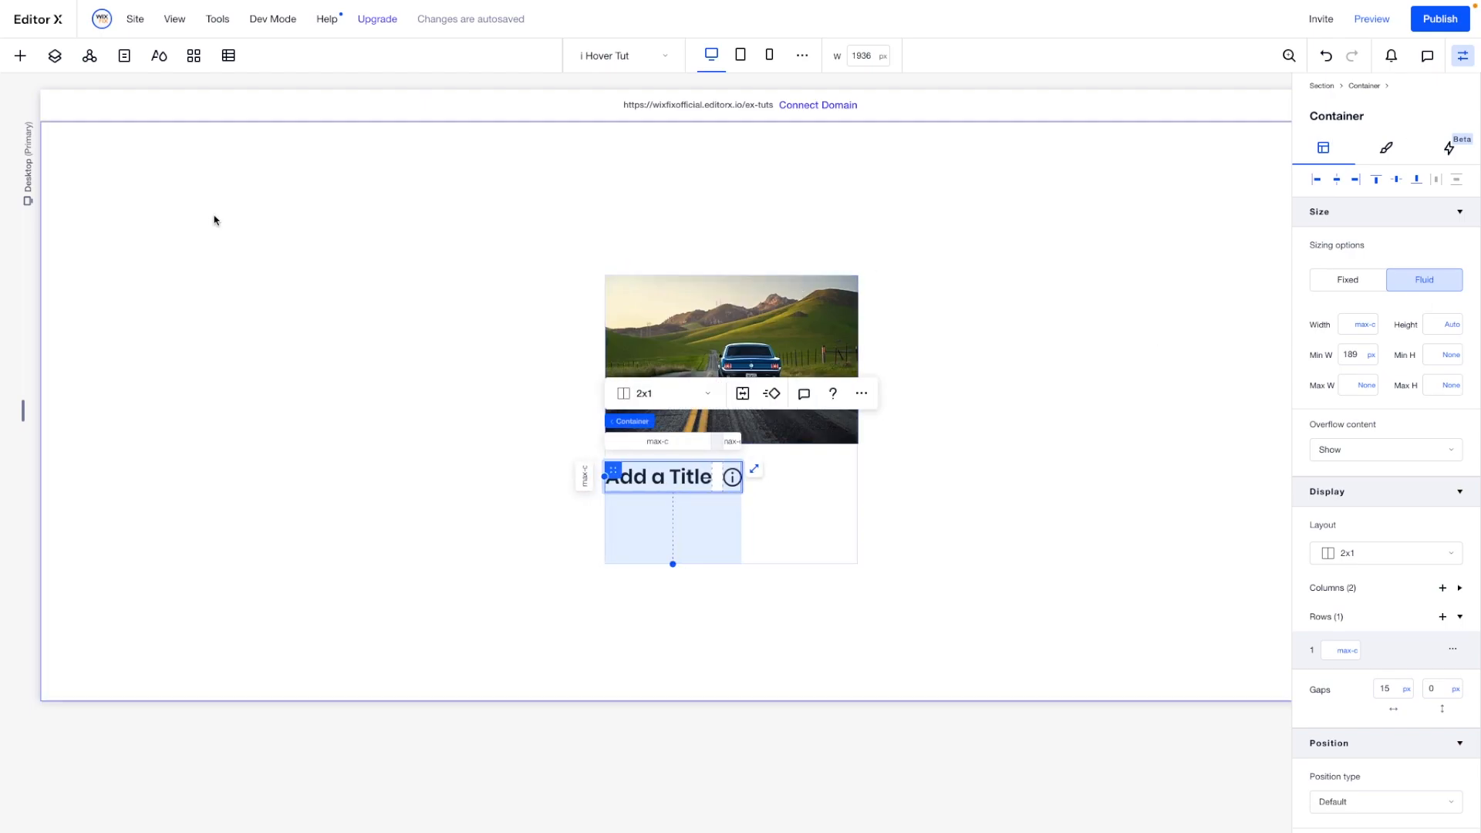
# - Add a paragraph text element and place it beneath the title inside the photo's container
pyautogui.click(20, 56)
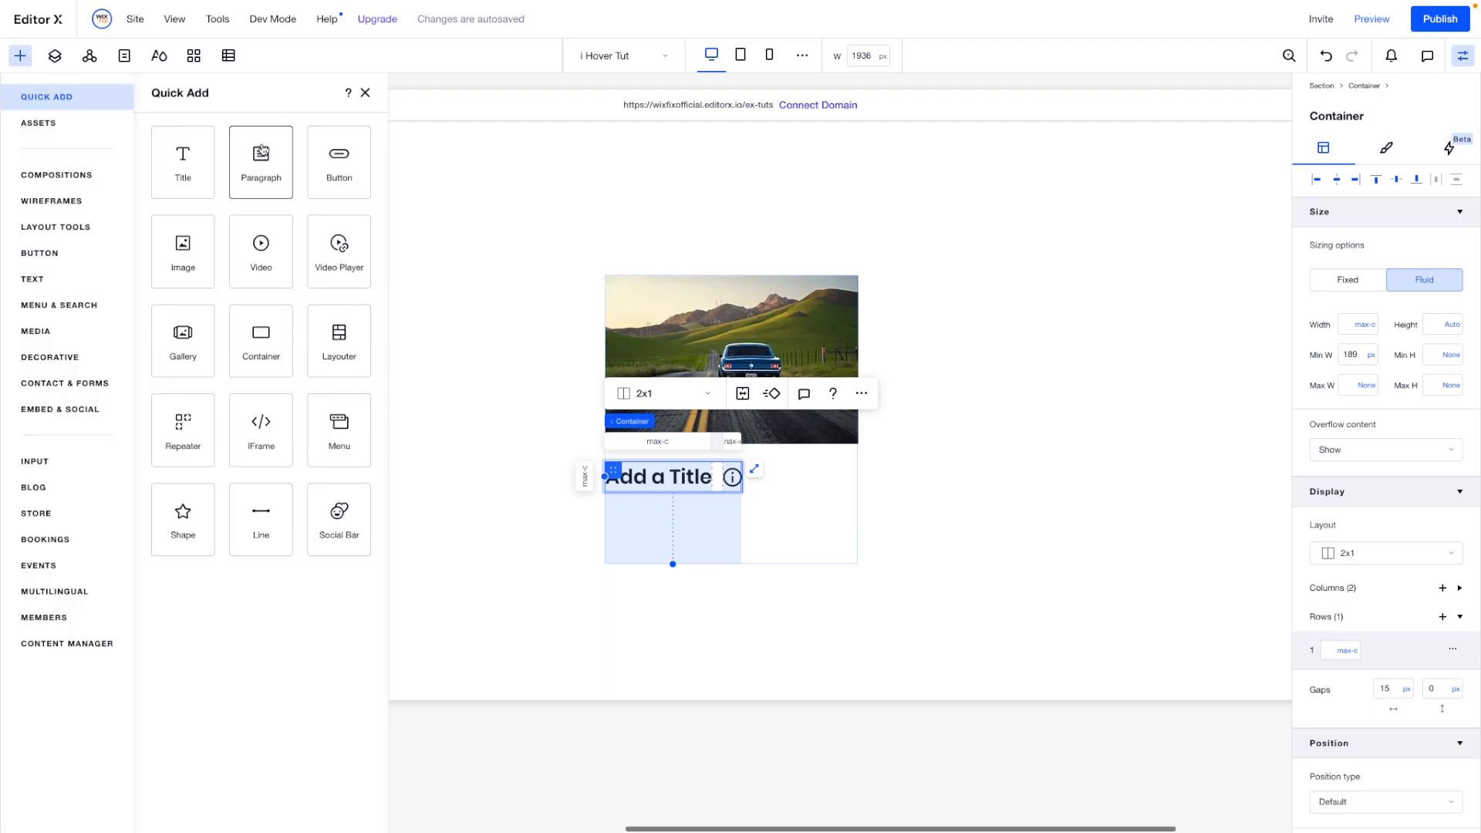
pyautogui.moveTo(257, 172); pyautogui.dragTo(524, 382)
pyautogui.moveTo(869, 349); pyautogui.dragTo(437, 369)
pyautogui.moveTo(276, 374); pyautogui.dragTo(670, 495)
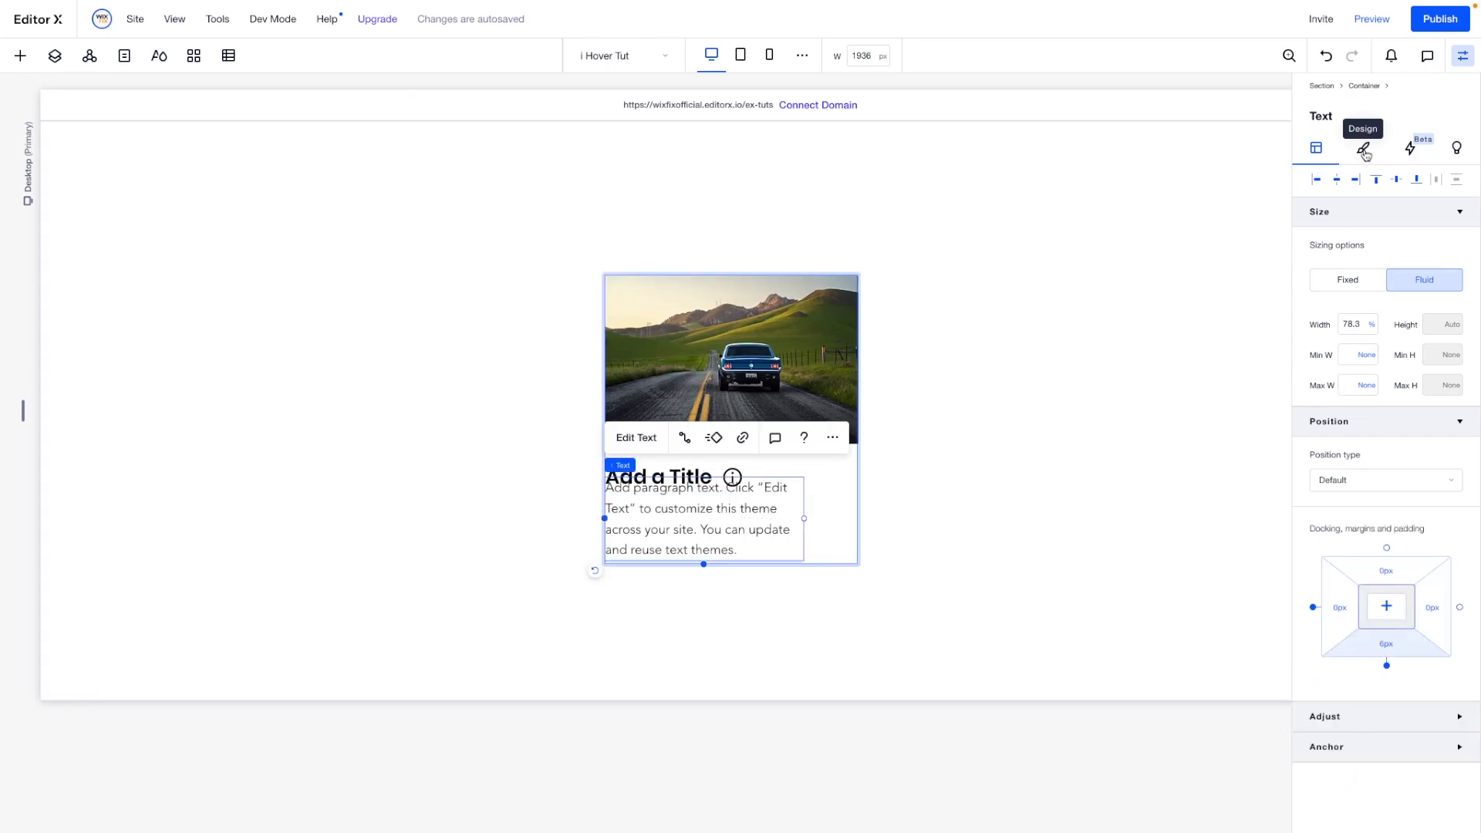
# - Set the paragraph's width to 100% and align it to the bottom of its container
pyautogui.click(1345, 324)
pyautogui.write('10')
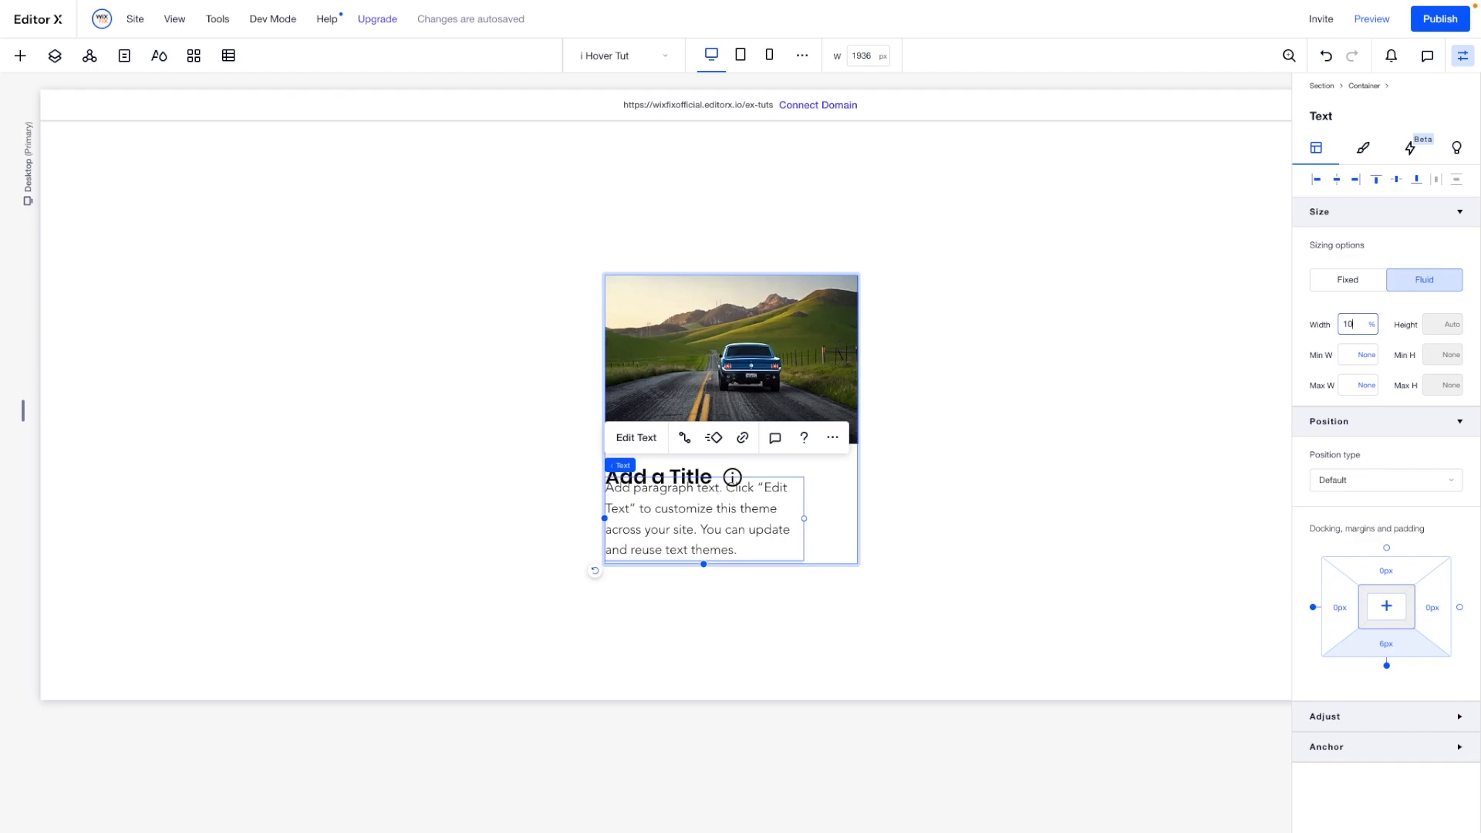
pyautogui.write('0')
pyautogui.press('Return')
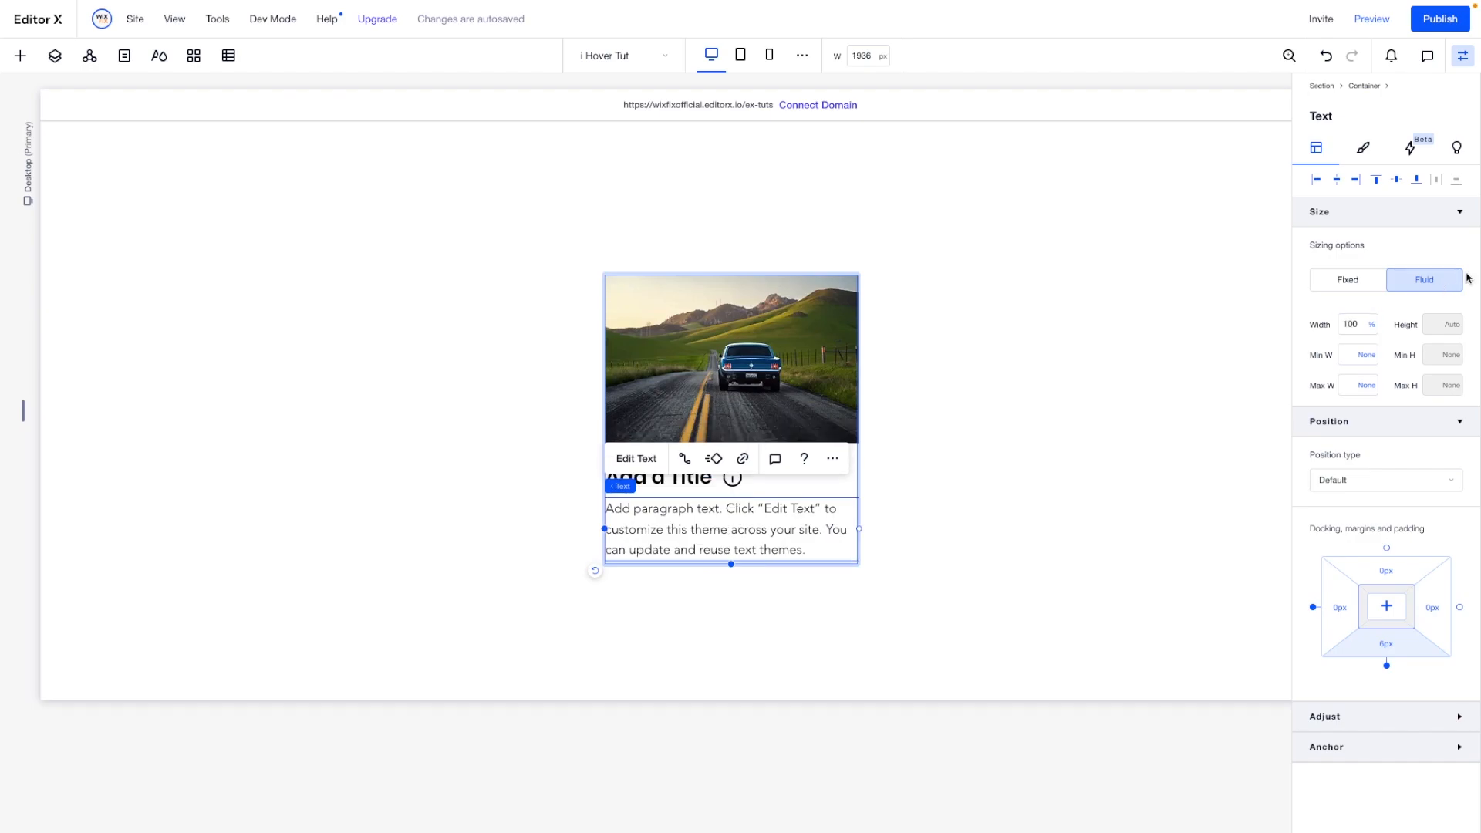
pyautogui.click(1416, 181)
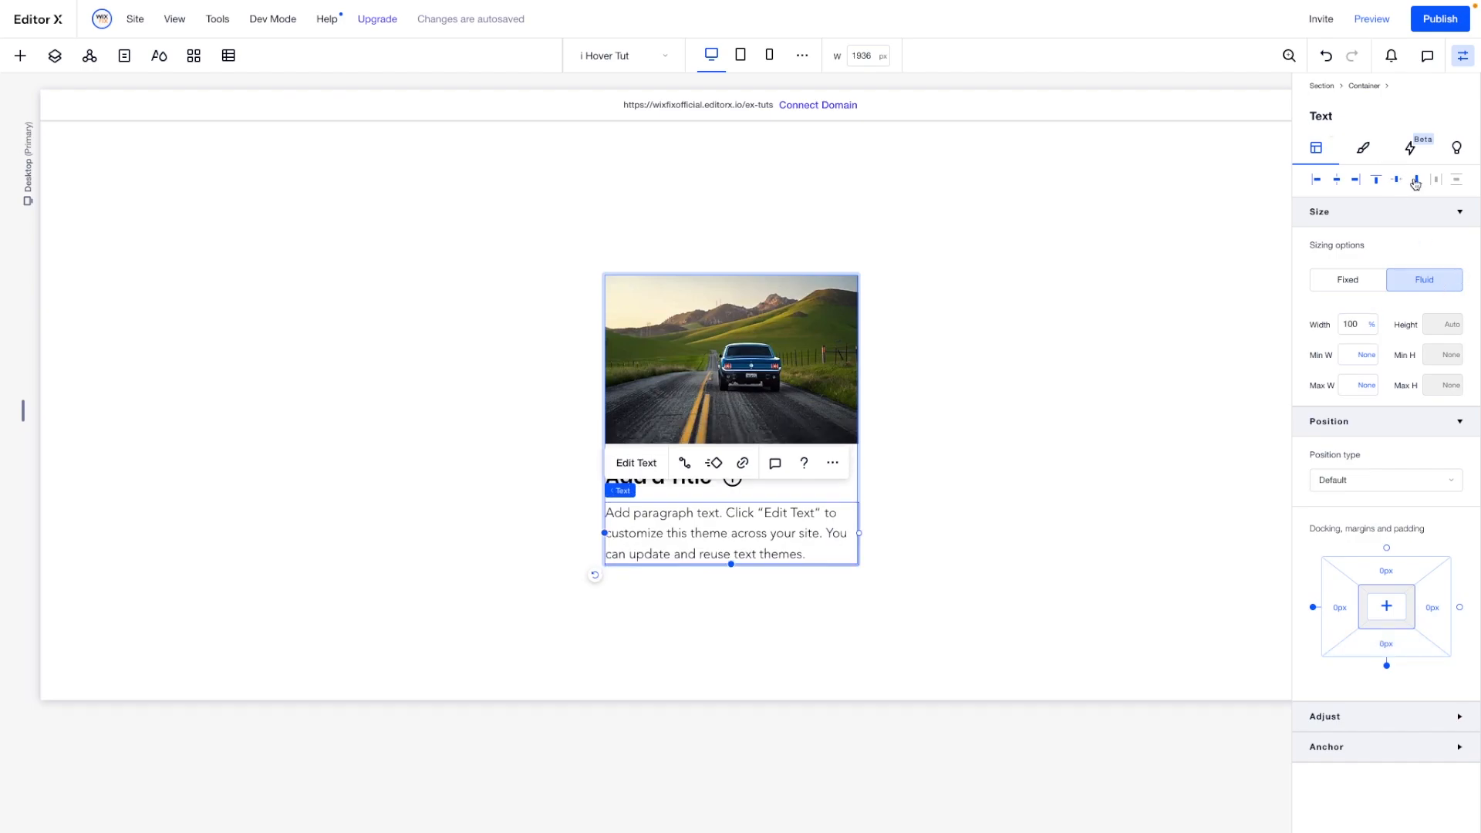
# - Stack the car photo, the title container and the paragraph together
pyautogui.keyDown('shift'); pyautogui.click(717, 488); pyautogui.keyUp('shift')
pyautogui.keyDown('shift'); pyautogui.click(778, 390); pyautogui.keyUp('shift')
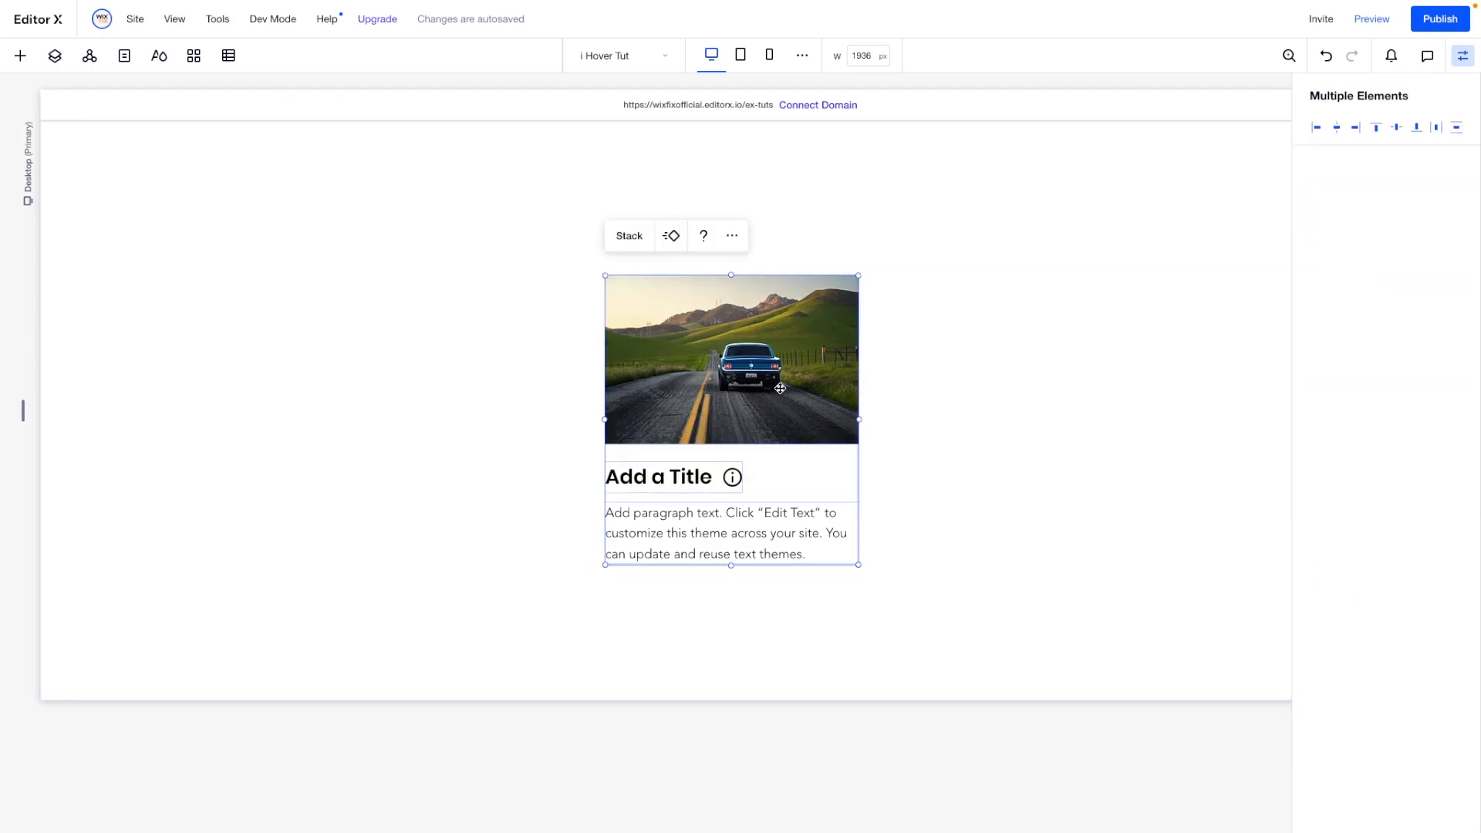
pyautogui.click(626, 236)
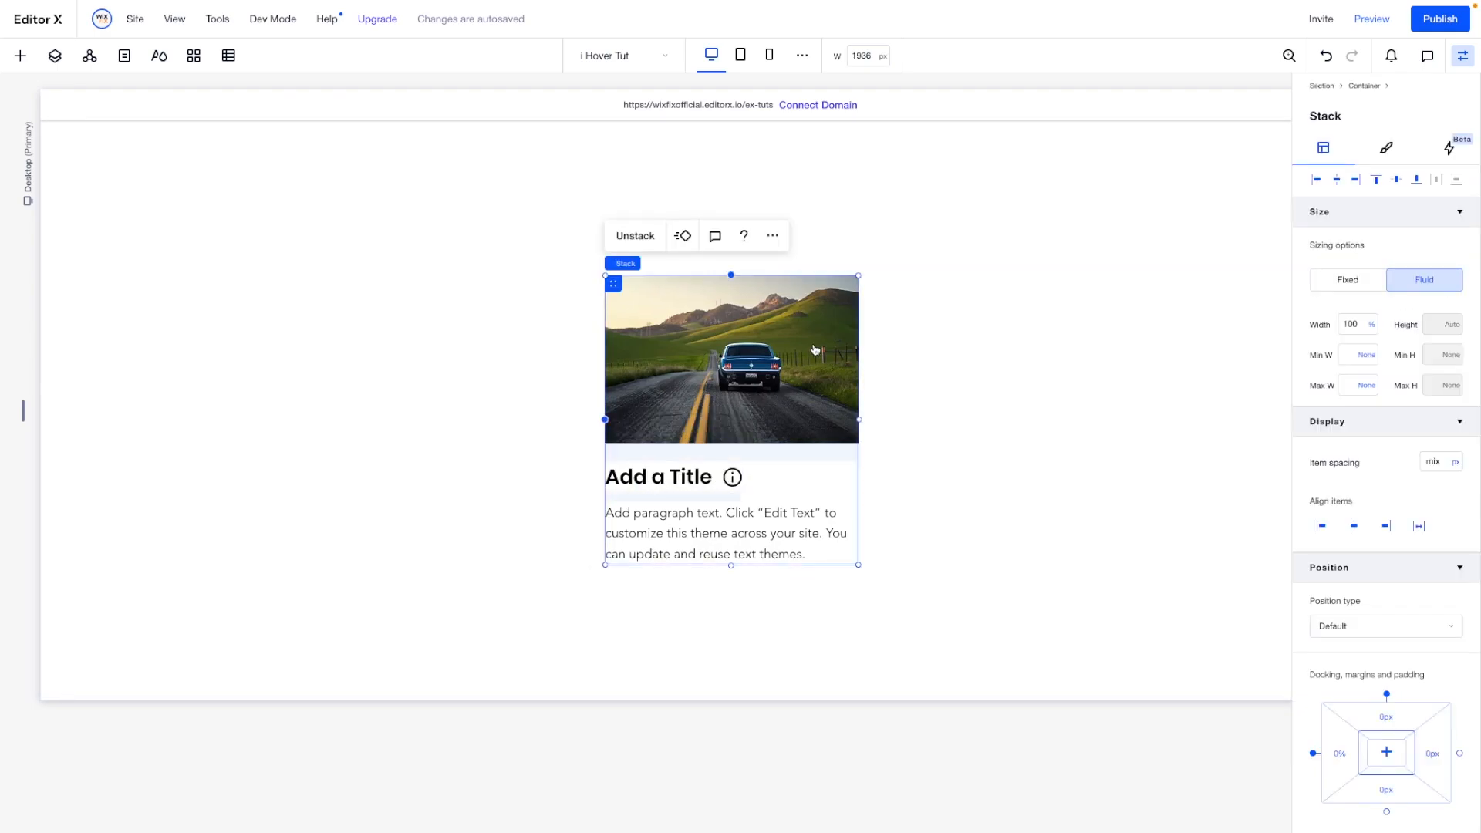
# - Apply 20 px of padding to all four sides of the stack
pyautogui.click(1385, 147)
pyautogui.click(1324, 147)
pyautogui.scroll(-2, 1367, 532)
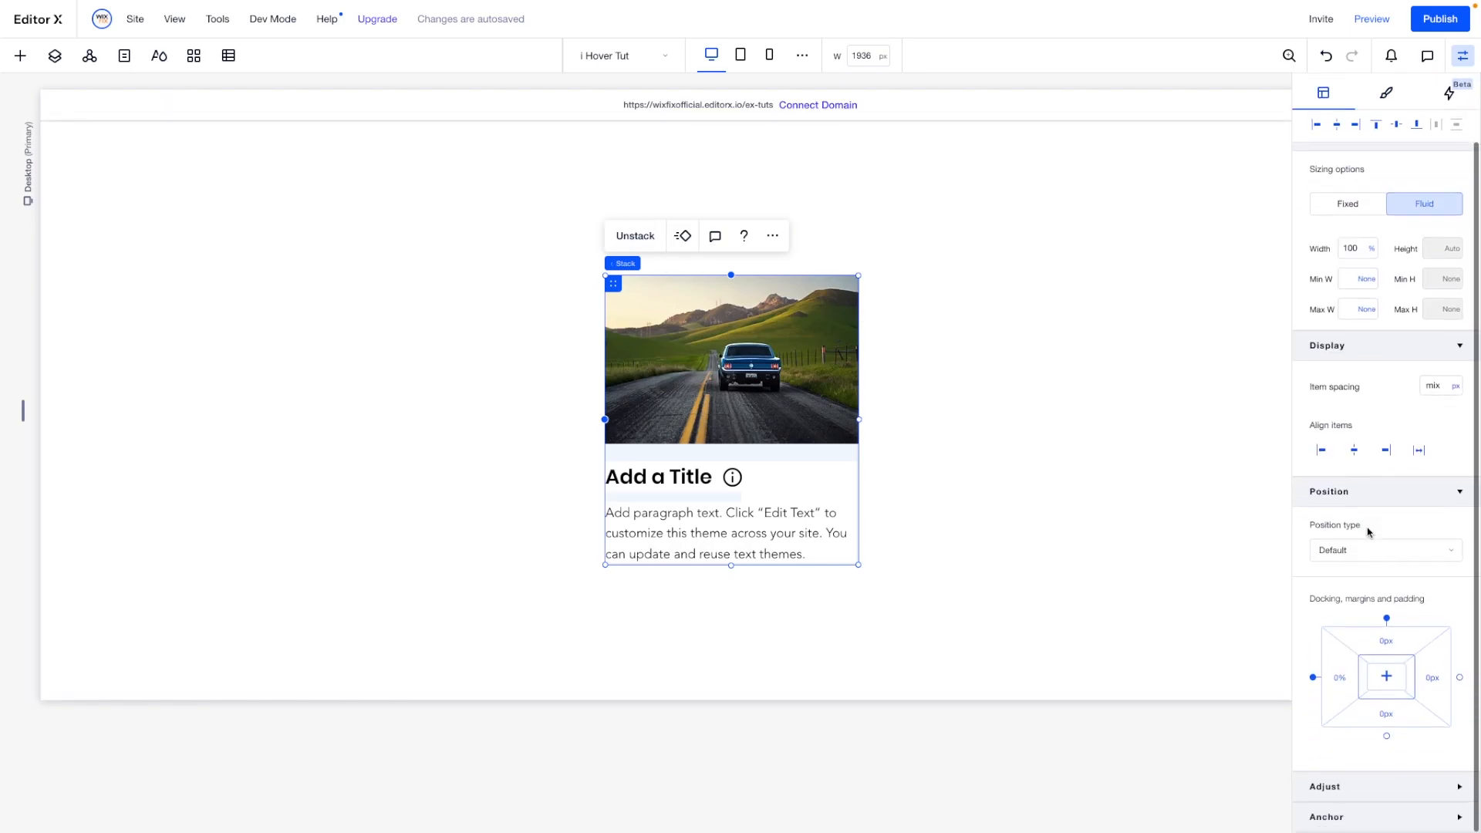
pyautogui.click(1366, 664)
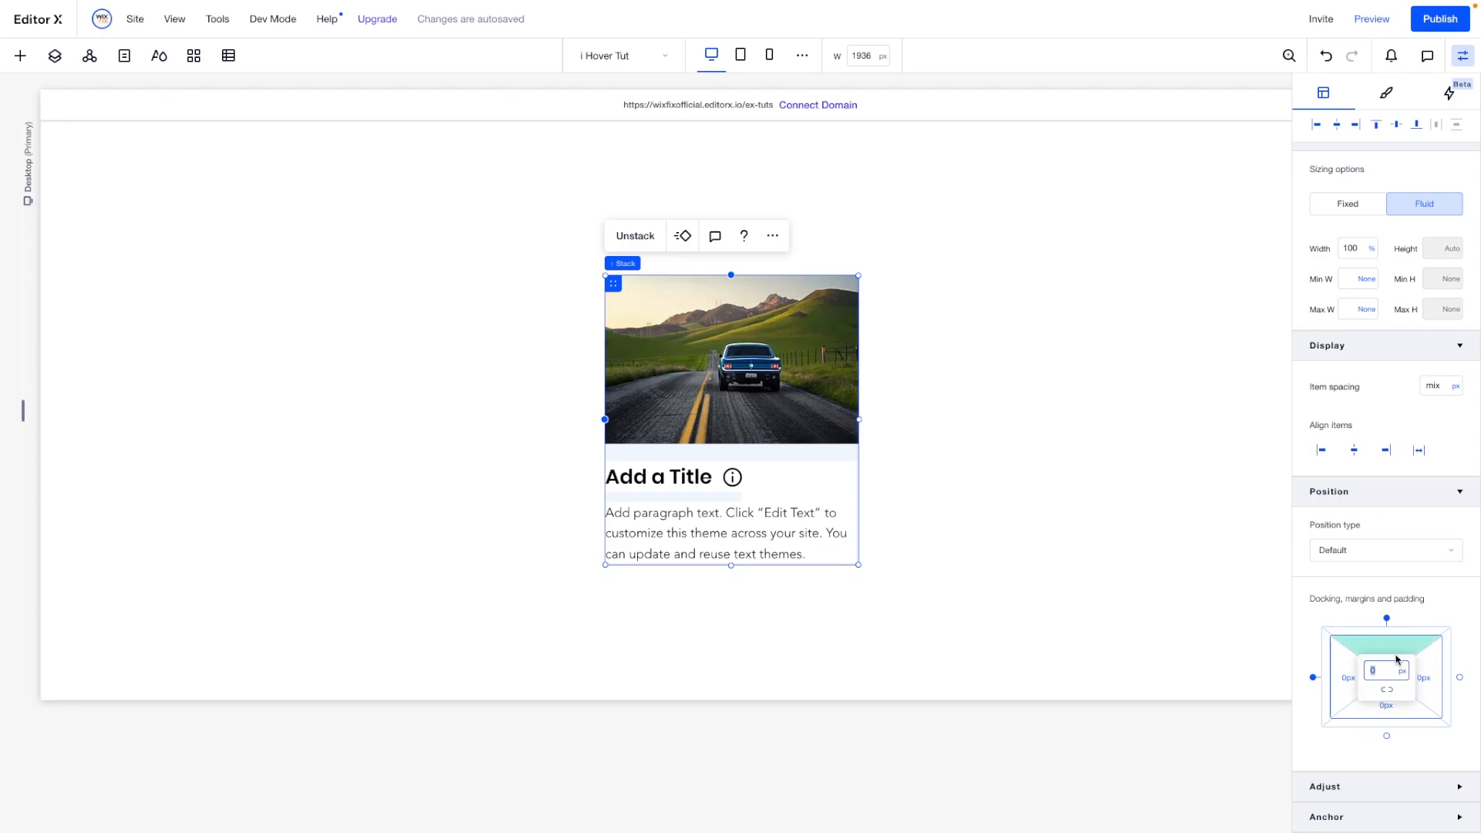
pyautogui.write('20')
pyautogui.press('Return')
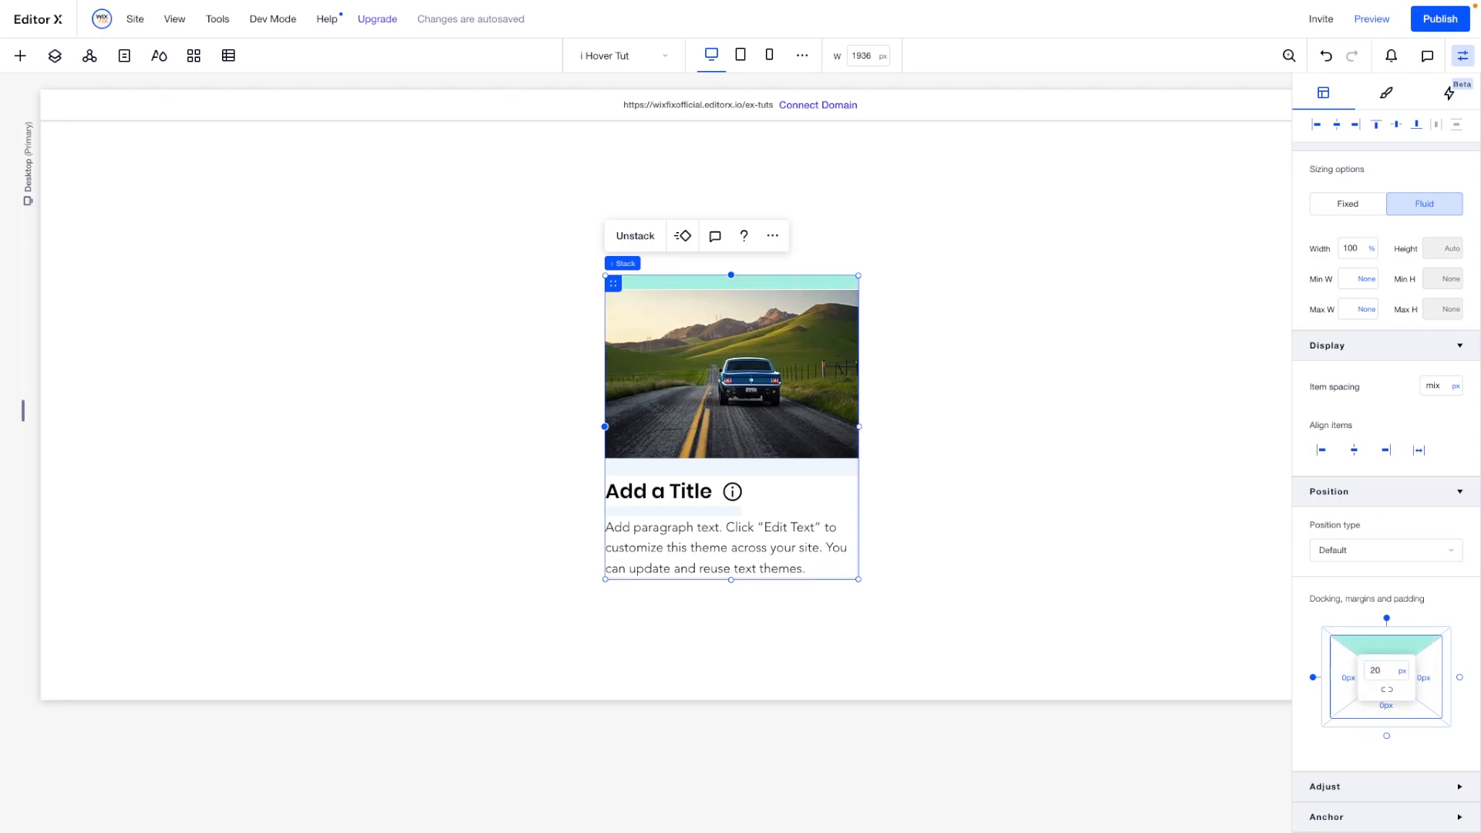
pyautogui.click(1391, 697)
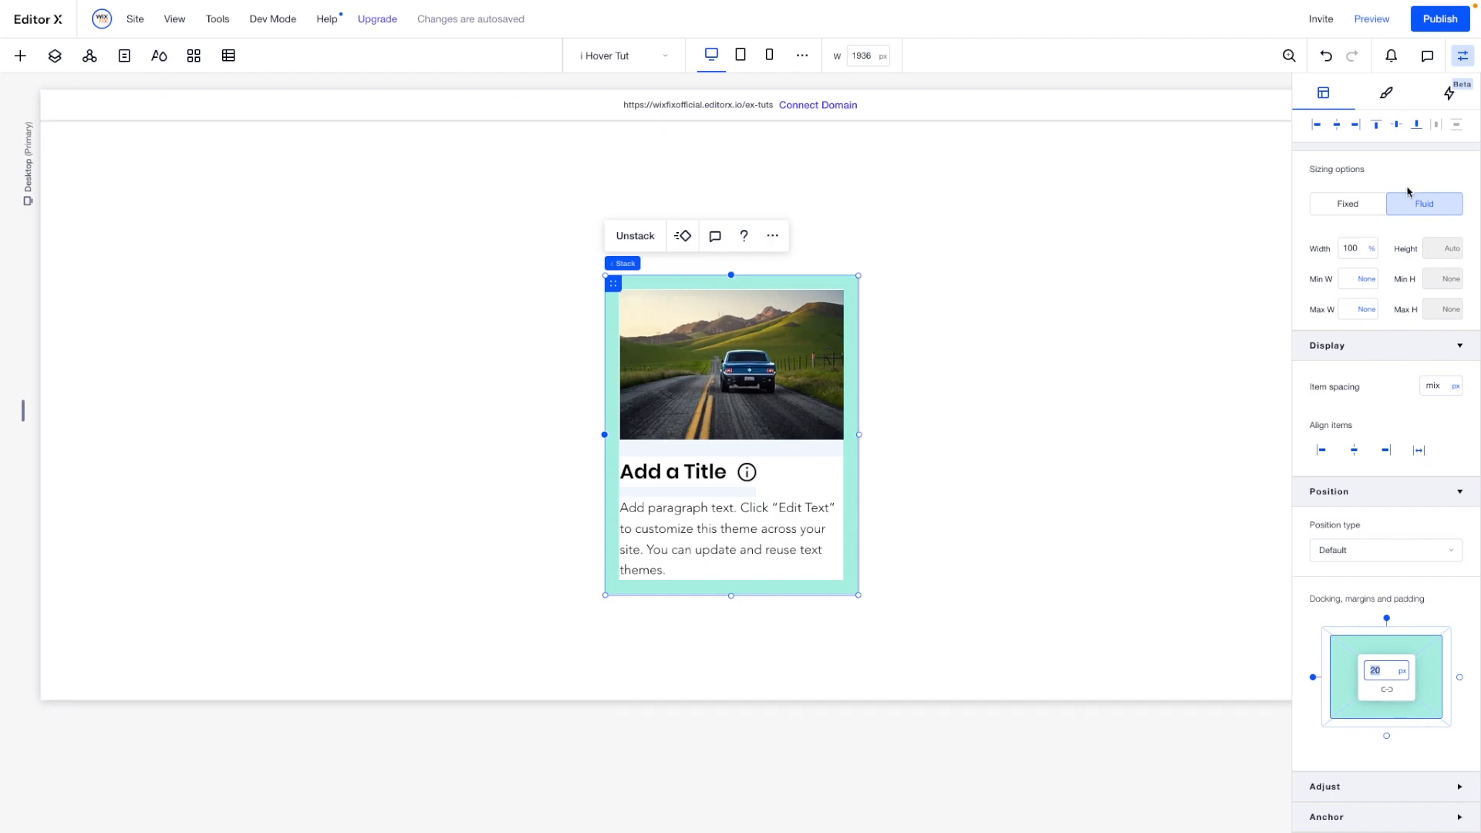
# - Round all four corners of the stack with a 12 px radius
pyautogui.click(1387, 94)
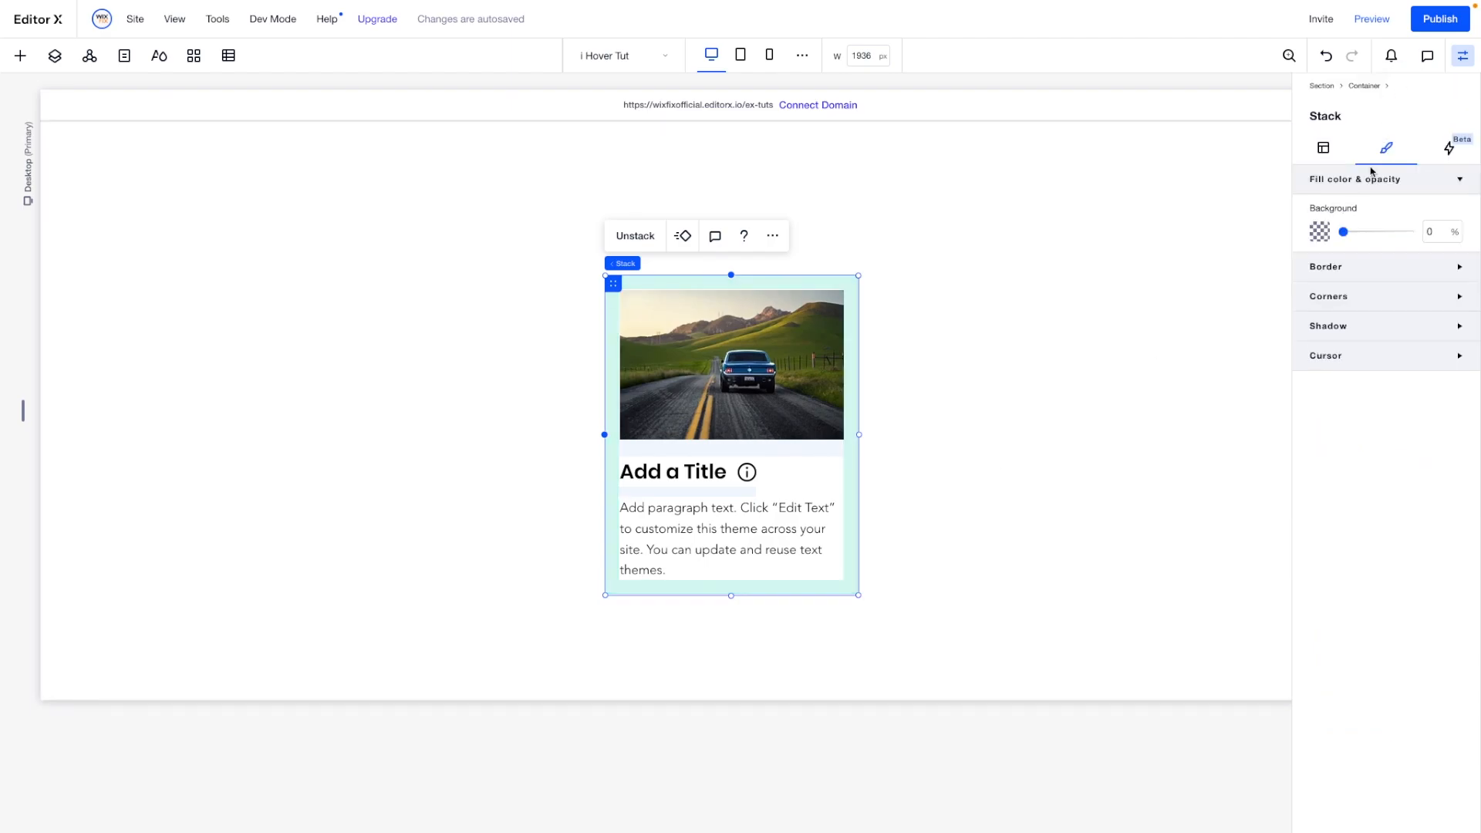
pyautogui.click(1329, 296)
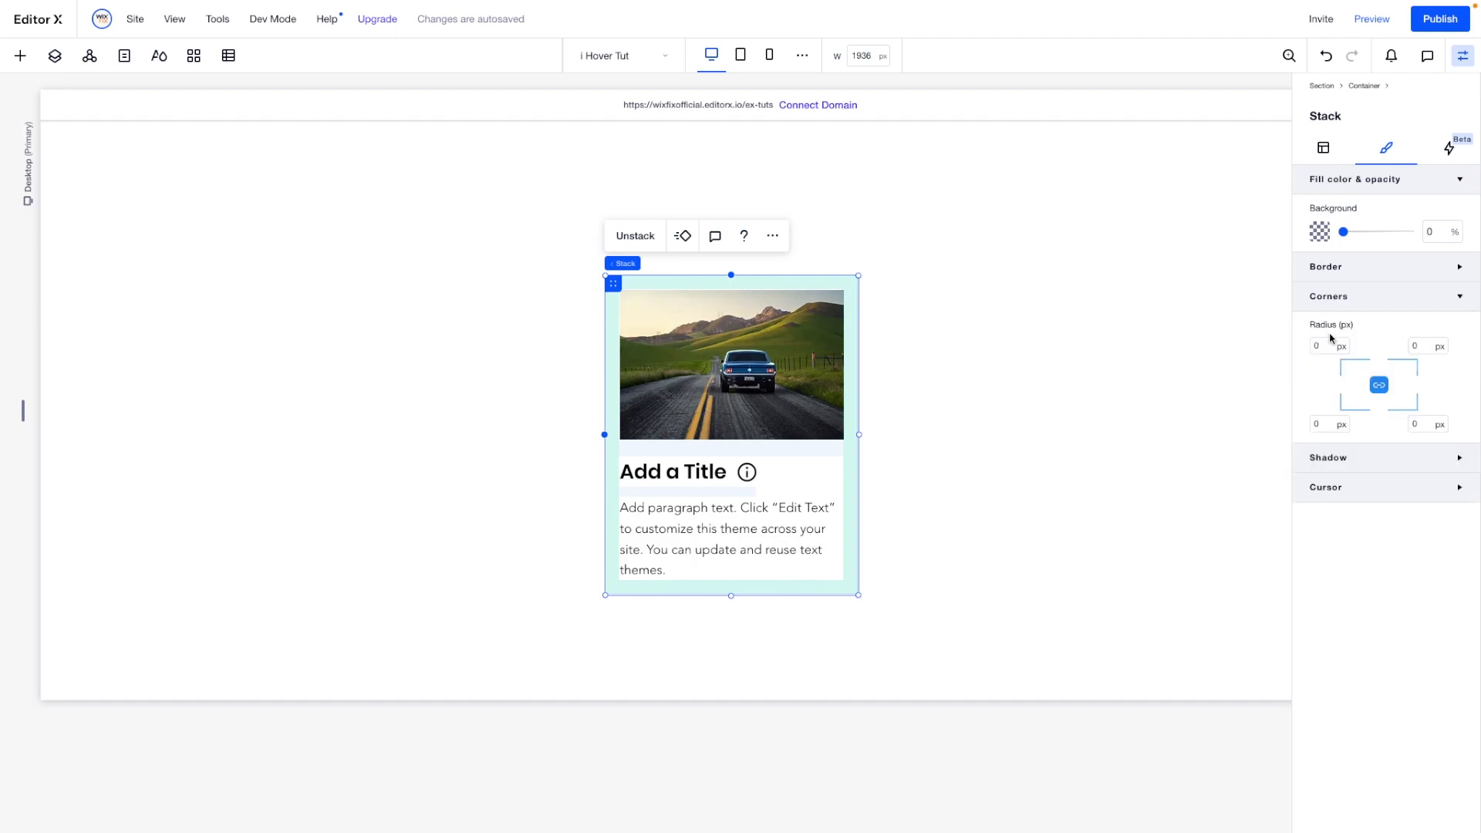
pyautogui.click(1323, 344)
# - Give the stack a 1 px wide border with 50% opacity
pyautogui.click(1329, 267)
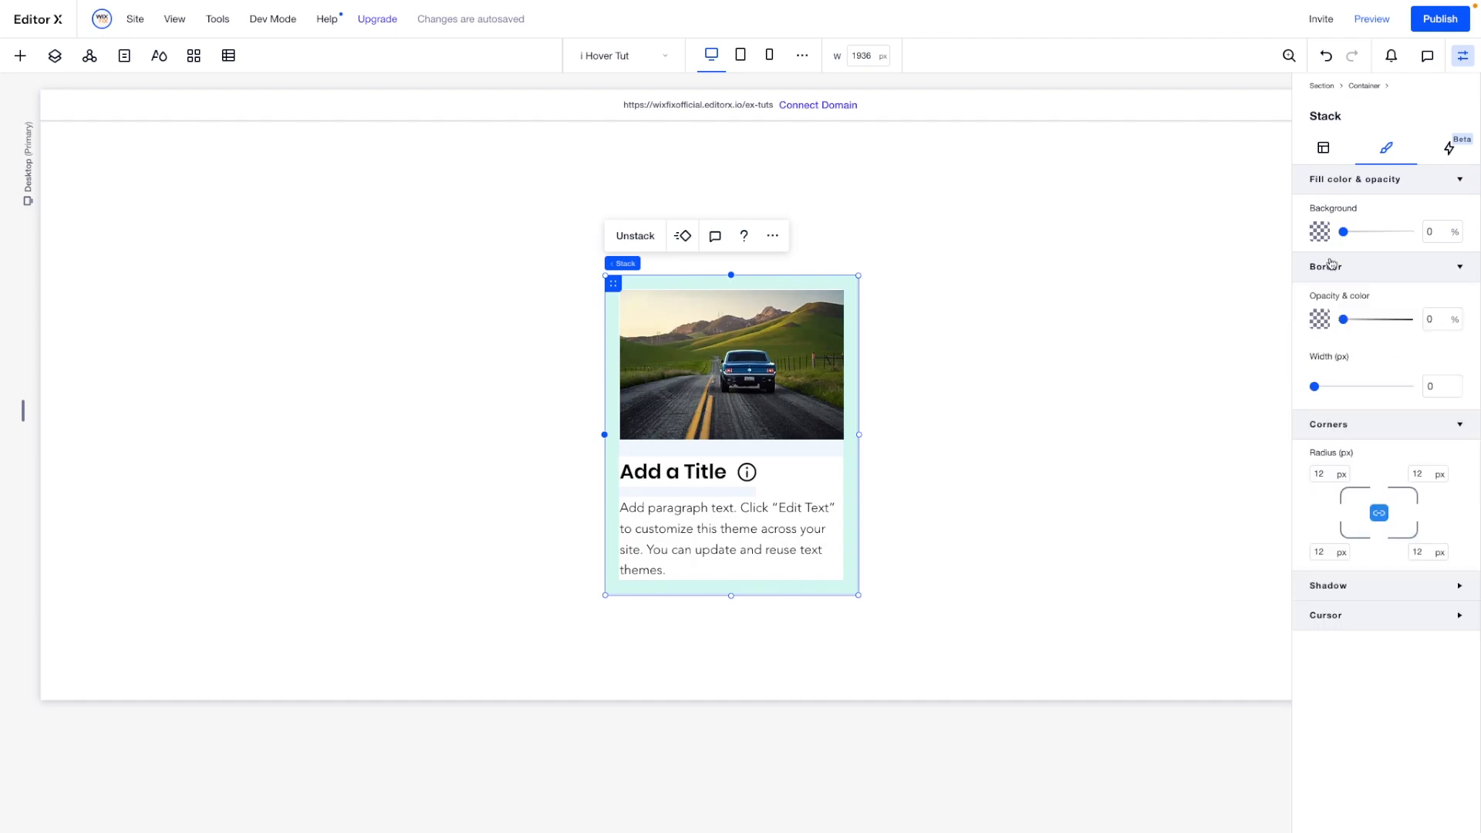
pyautogui.click(1434, 319)
pyautogui.write('100')
pyautogui.click(1441, 391)
pyautogui.write('1')
pyautogui.click(1435, 318)
pyautogui.write('50')
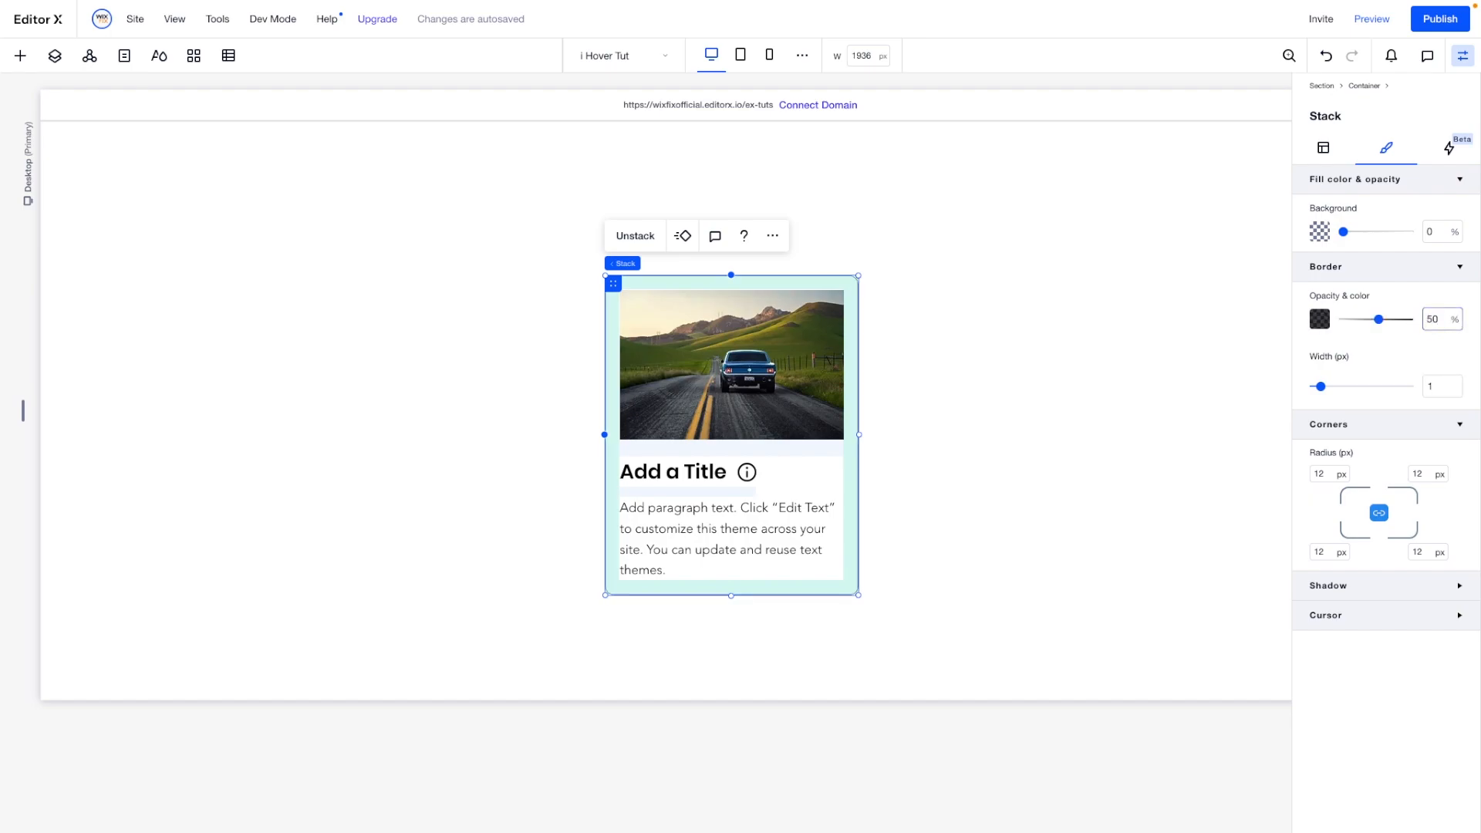
pyautogui.click(1034, 352)
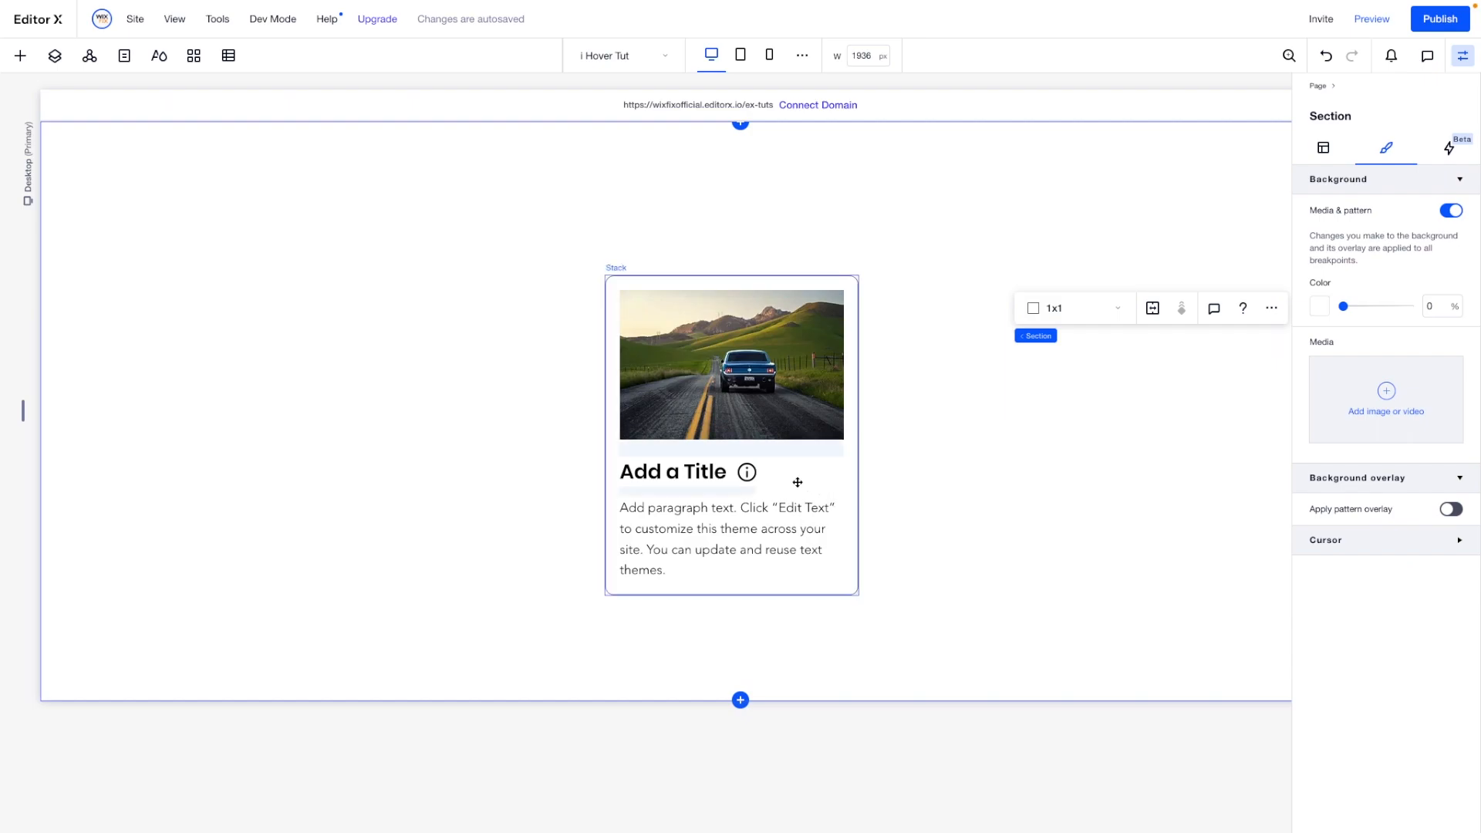
# - Resize the info icon beside the title to 22 px wide and 22 px high
pyautogui.click(747, 471)
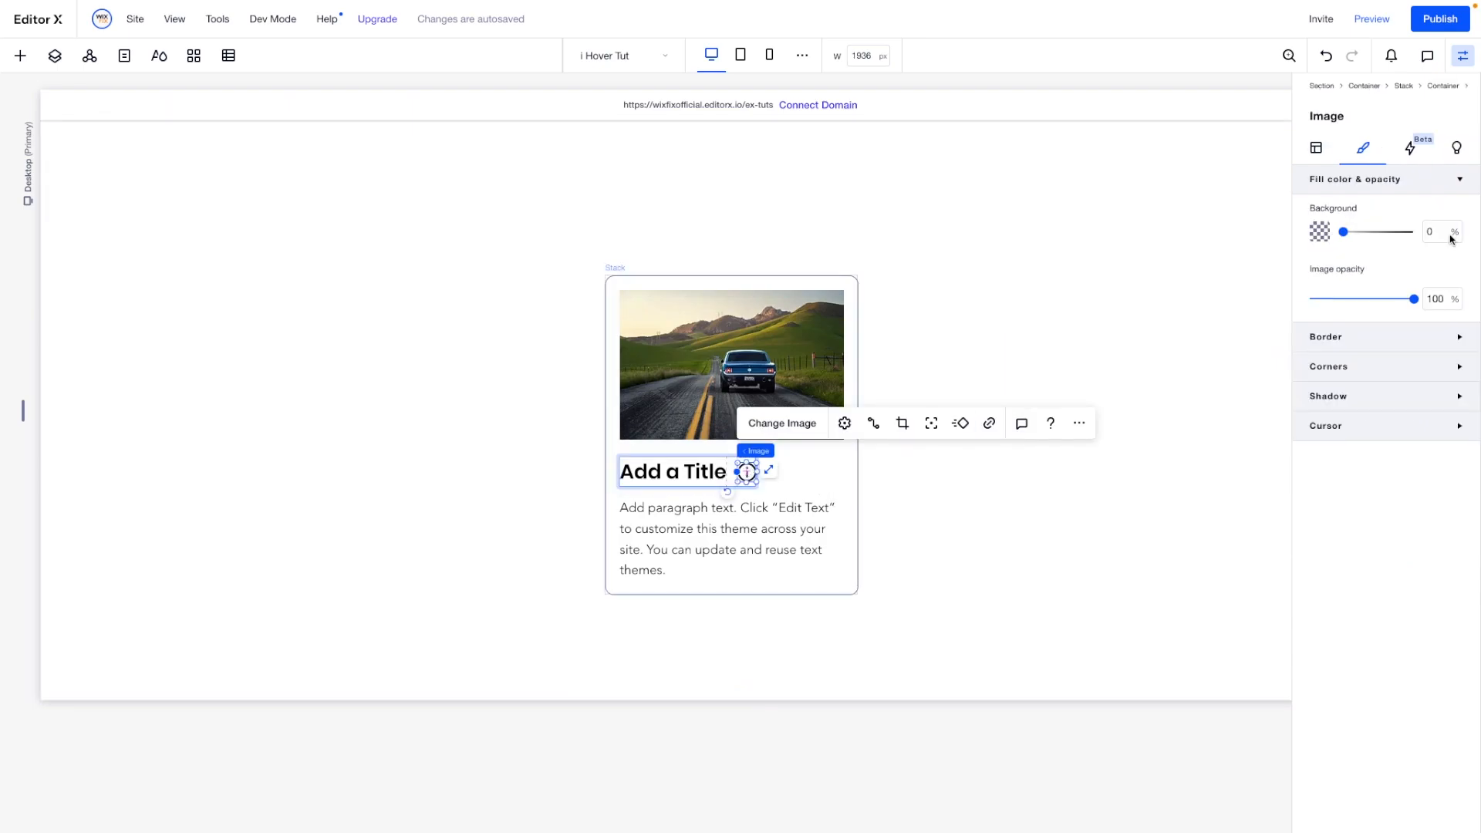
pyautogui.click(1317, 147)
pyautogui.doubleClick(1354, 325)
pyautogui.write('22')
pyautogui.press('Tab')
pyautogui.write('22')
pyautogui.press('Return')
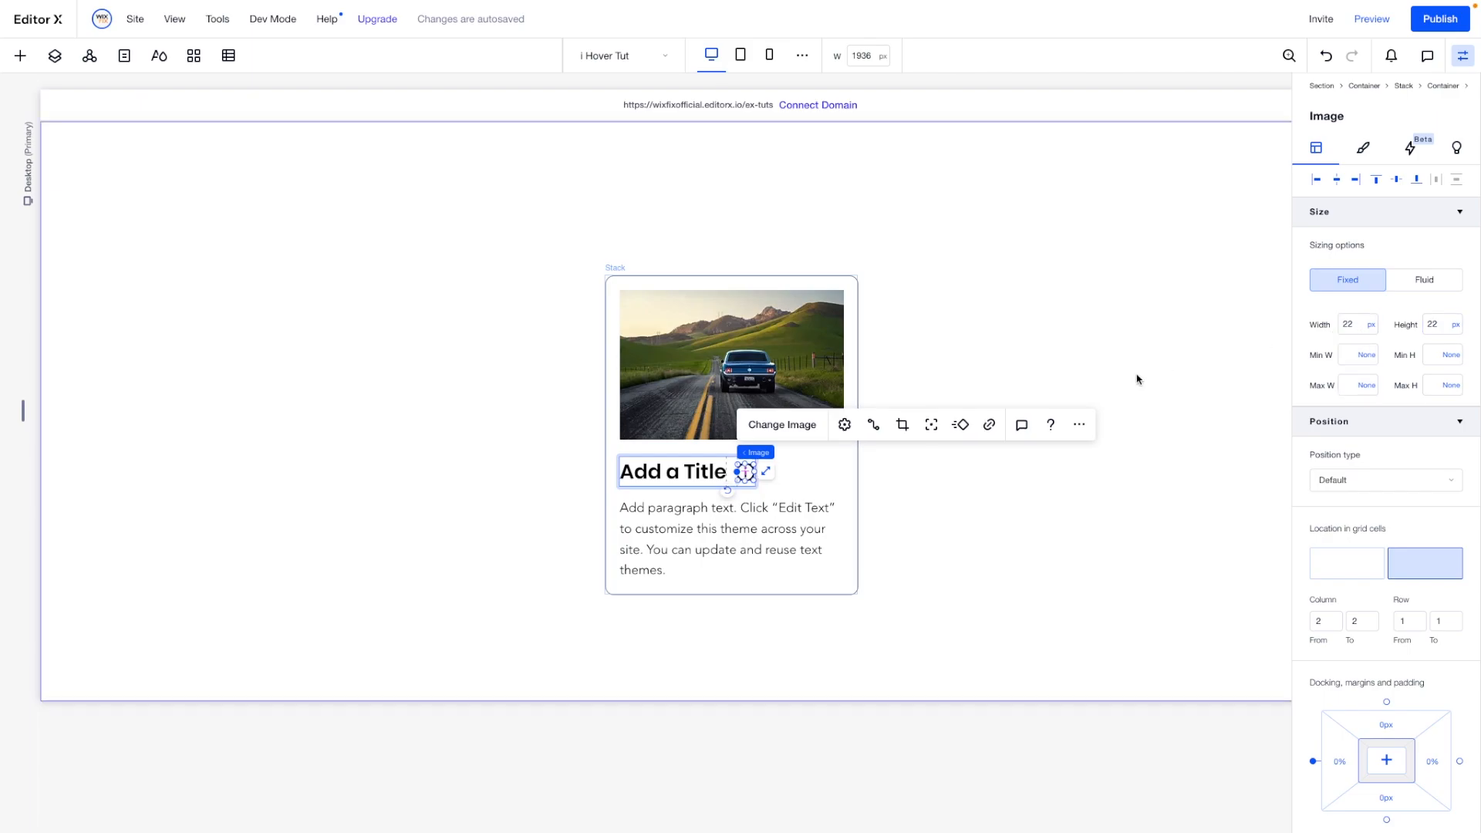
pyautogui.click(1103, 510)
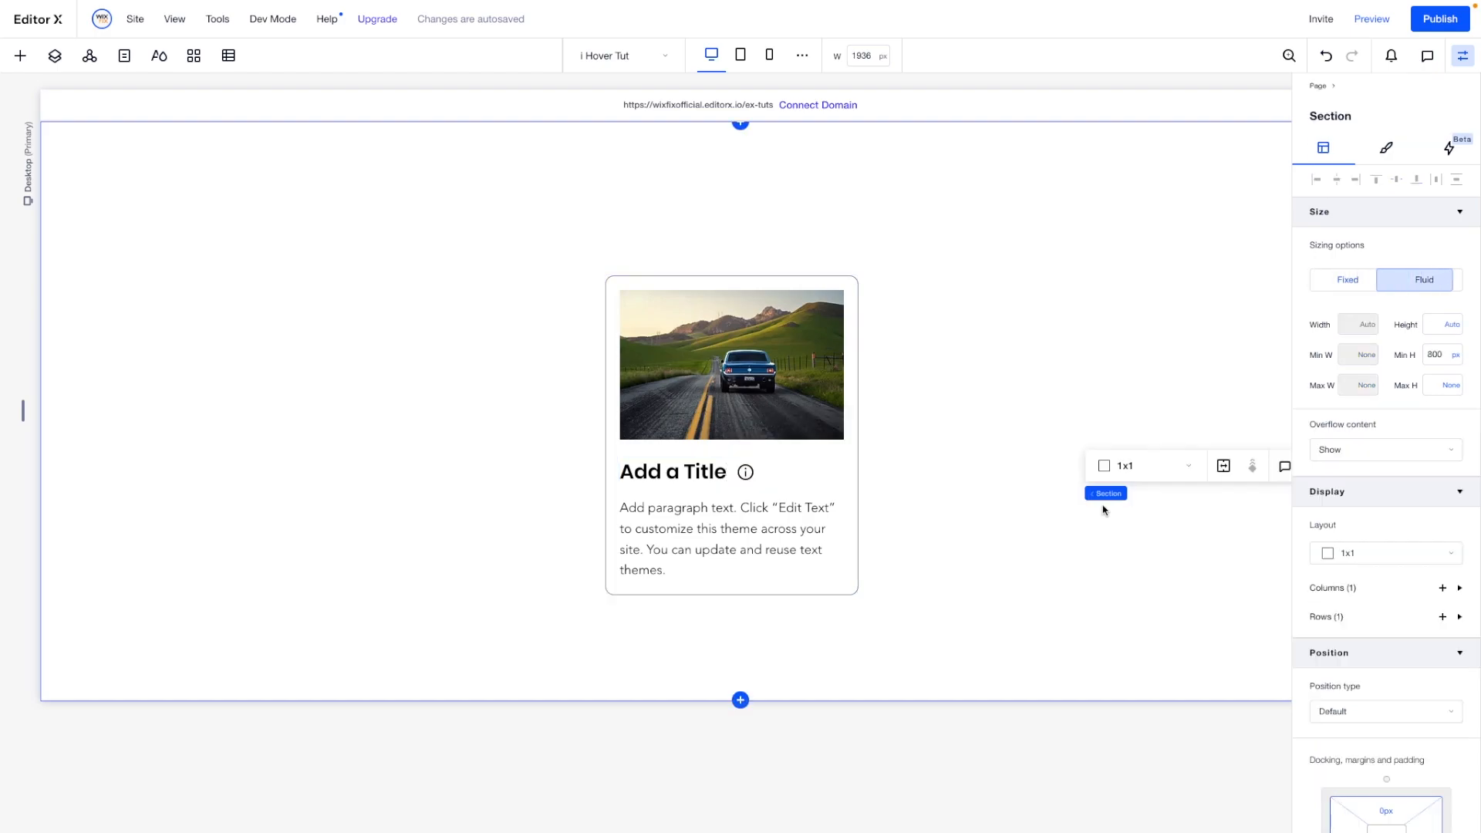
# - Unhide the small text box container and move it above the stack in the layer order
pyautogui.click(744, 469)
pyautogui.click(611, 285)
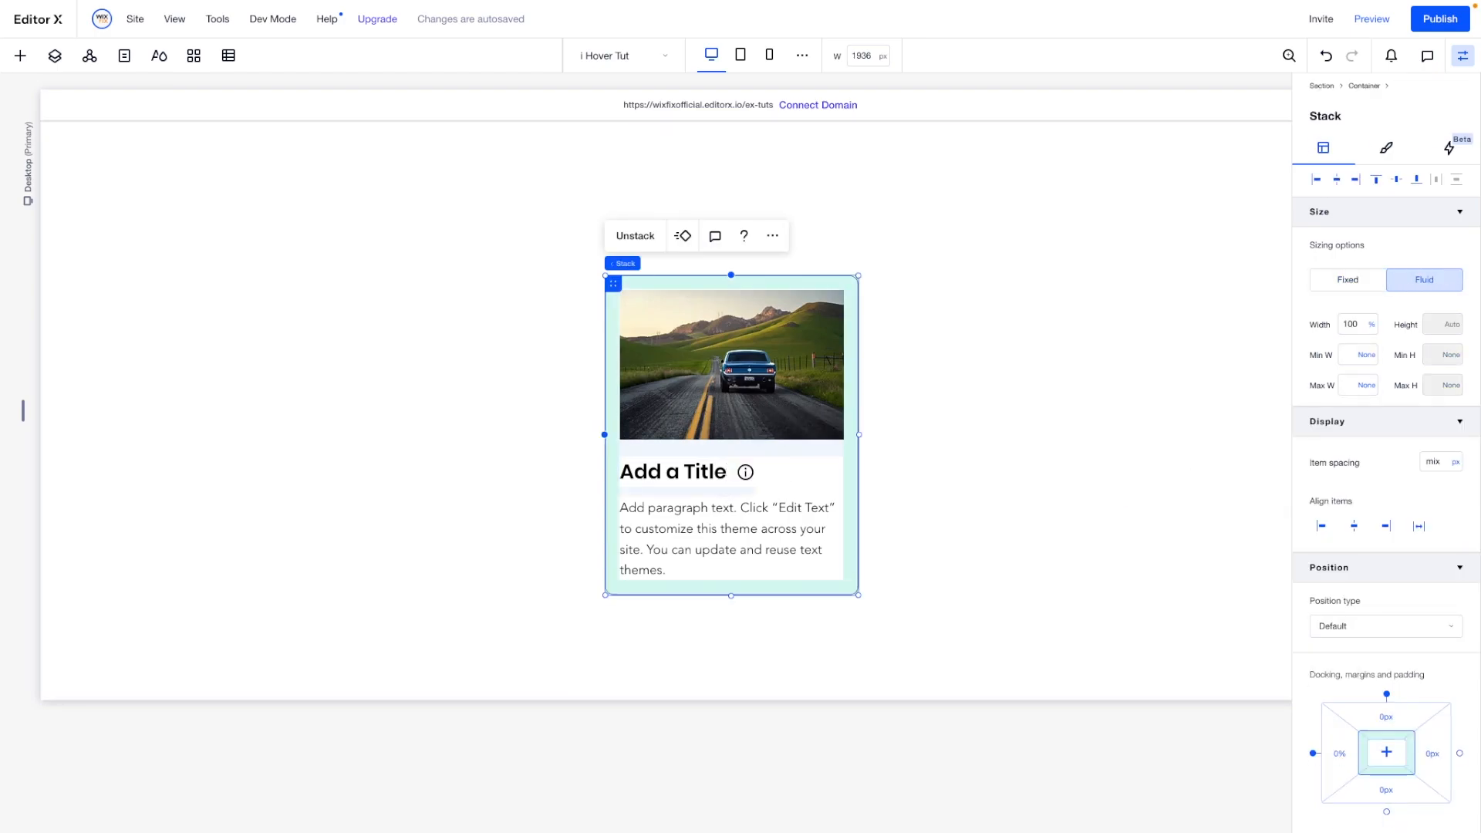
pyautogui.click(55, 59)
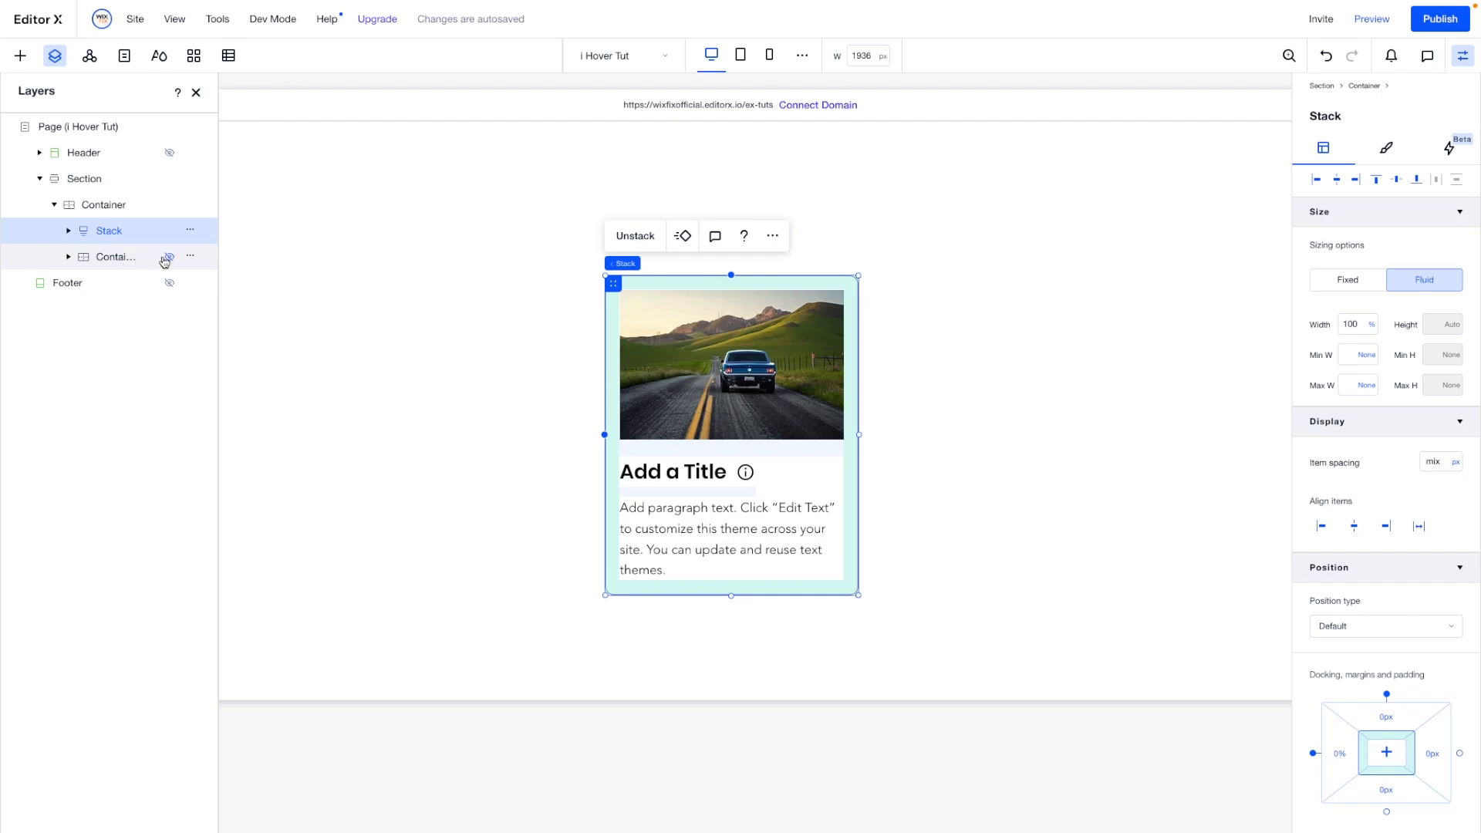
pyautogui.moveTo(118, 260); pyautogui.dragTo(106, 221)
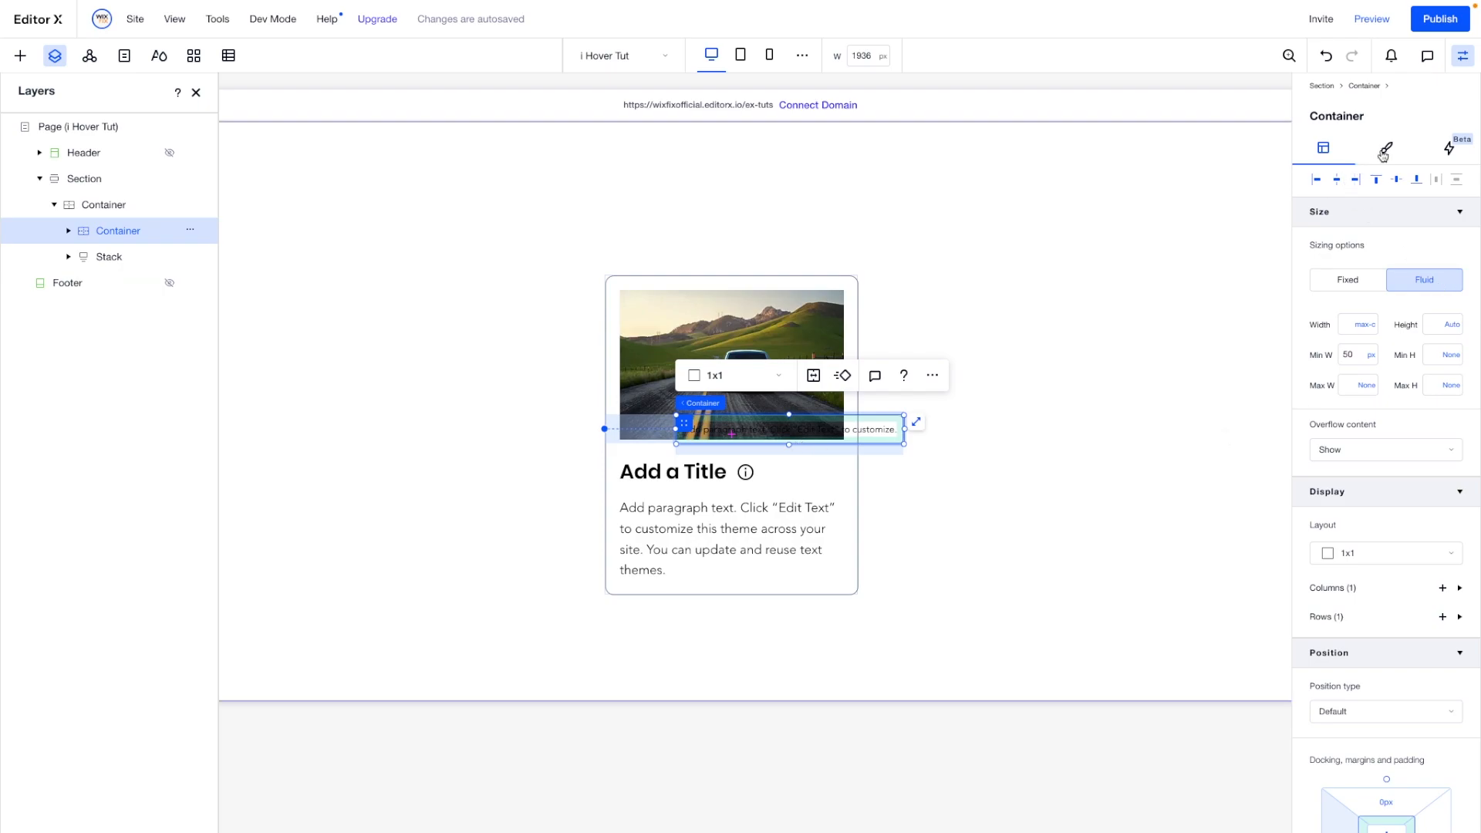
# - Give the text box container a white background fill at 100% opacity
pyautogui.click(1387, 148)
pyautogui.click(1320, 231)
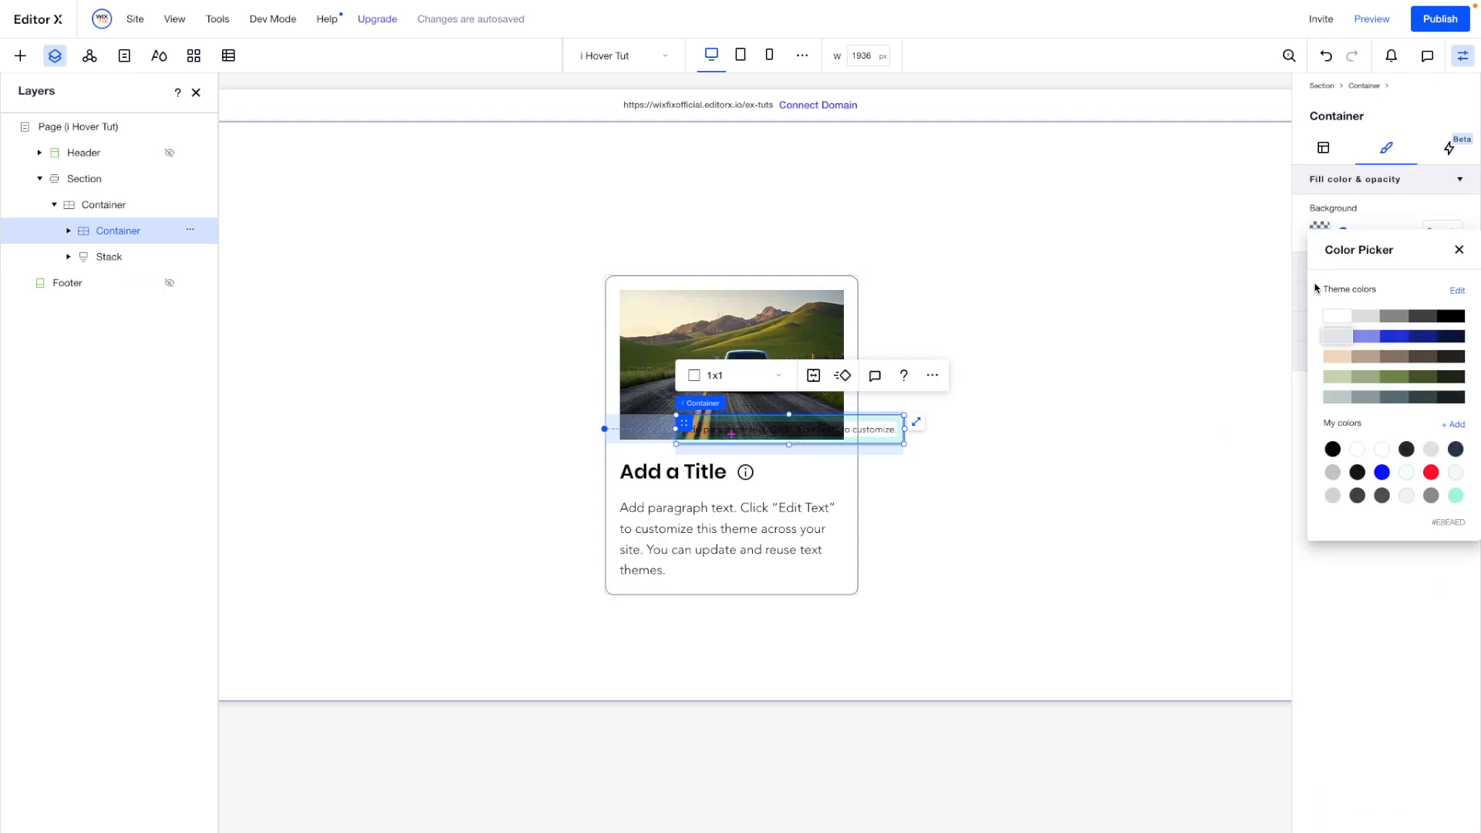
pyautogui.click(1052, 428)
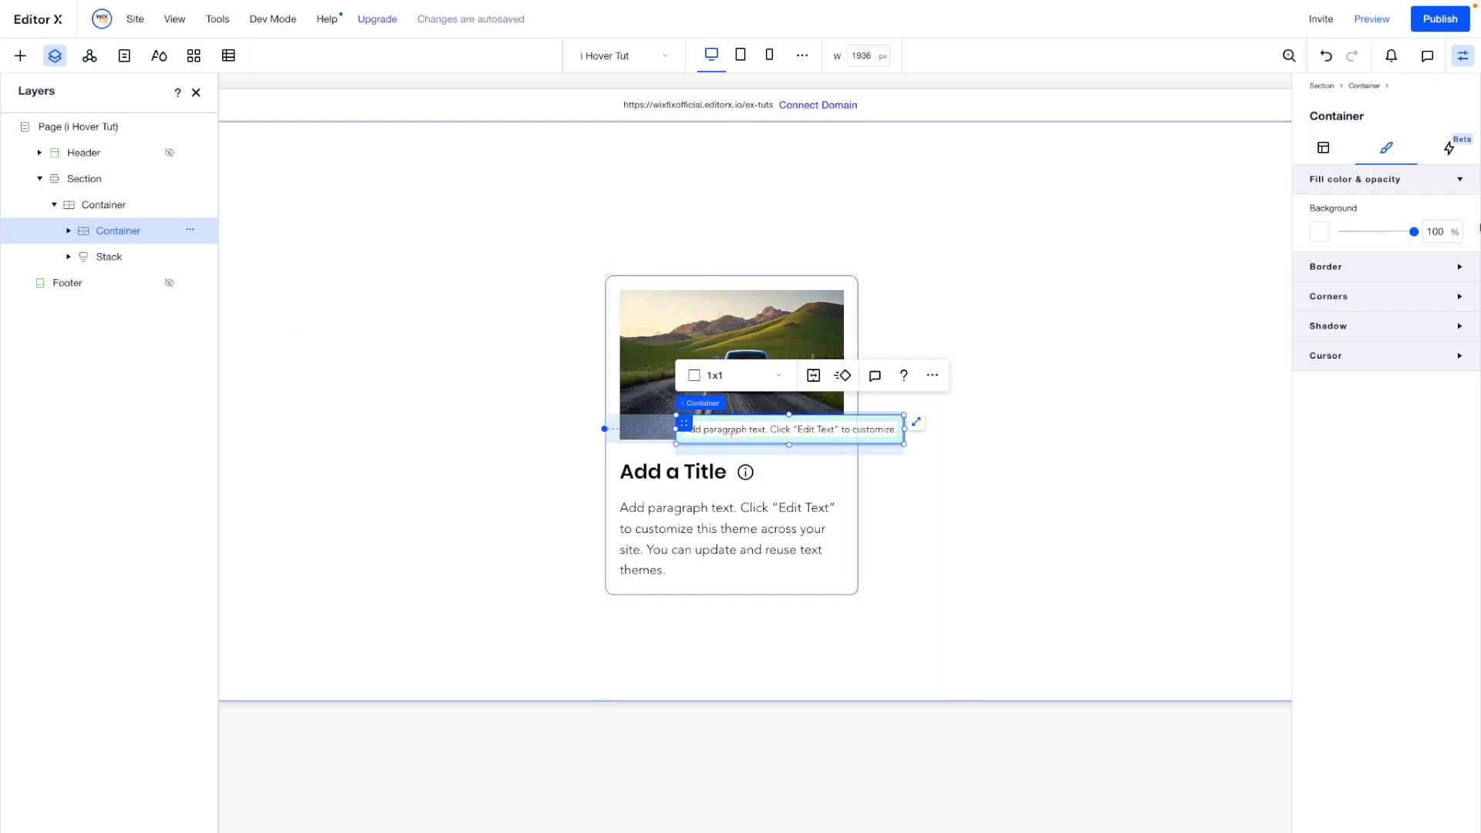
# - Dock the text box container to the right edge only, with a right margin of -55%
pyautogui.click(1323, 149)
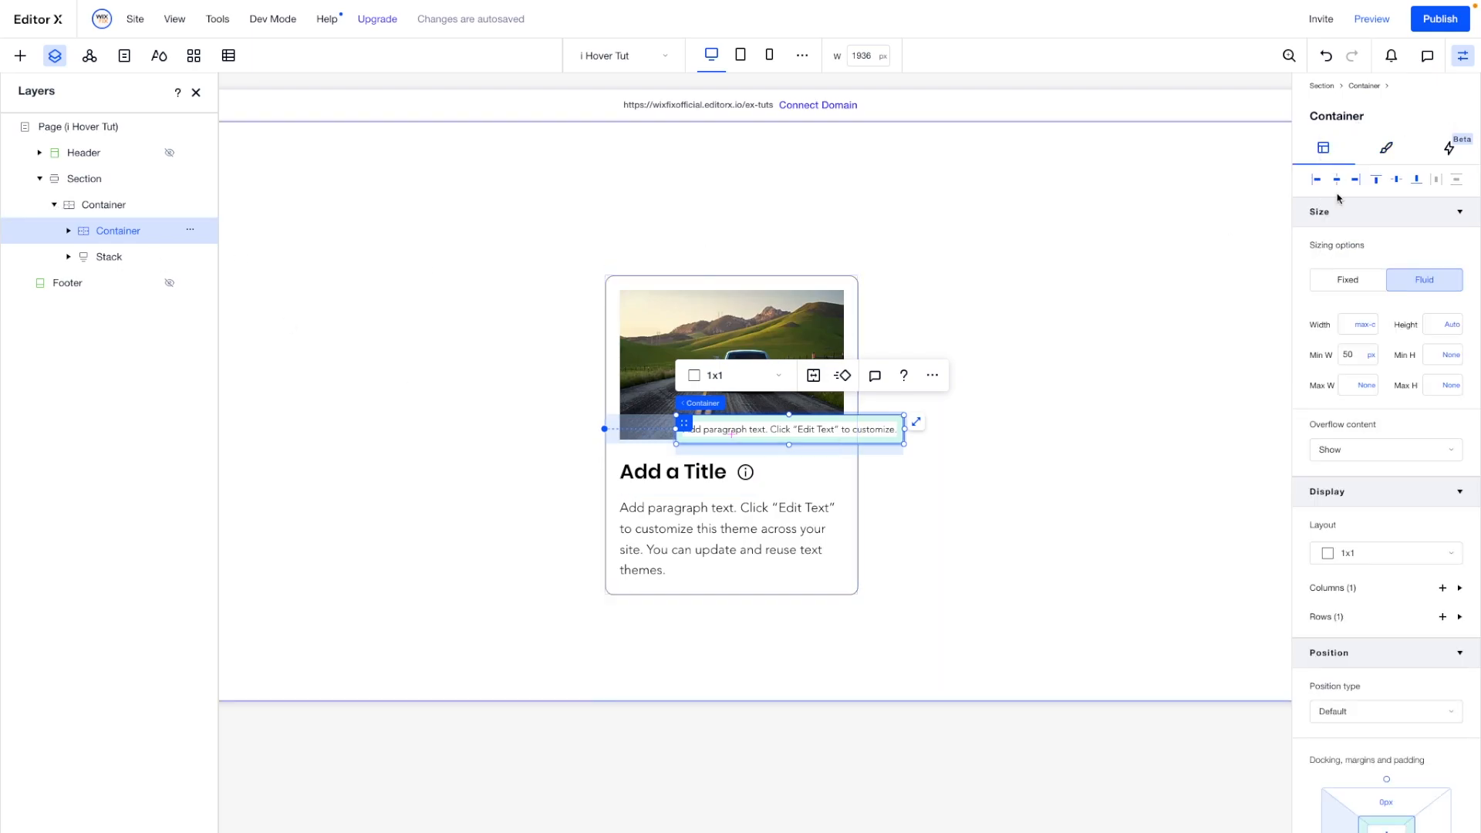
pyautogui.scroll(-3, 1350, 540)
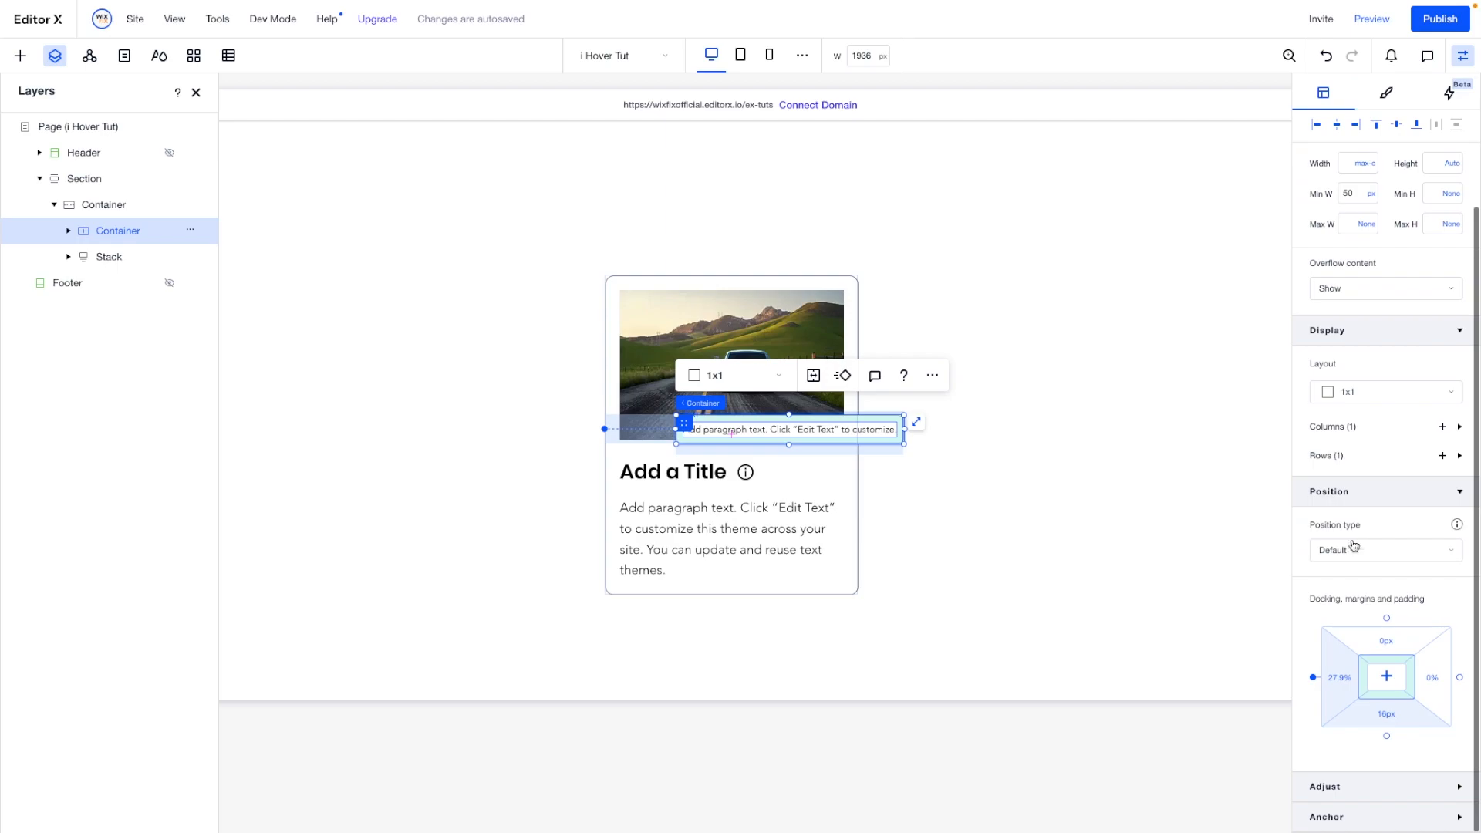
pyautogui.click(1312, 679)
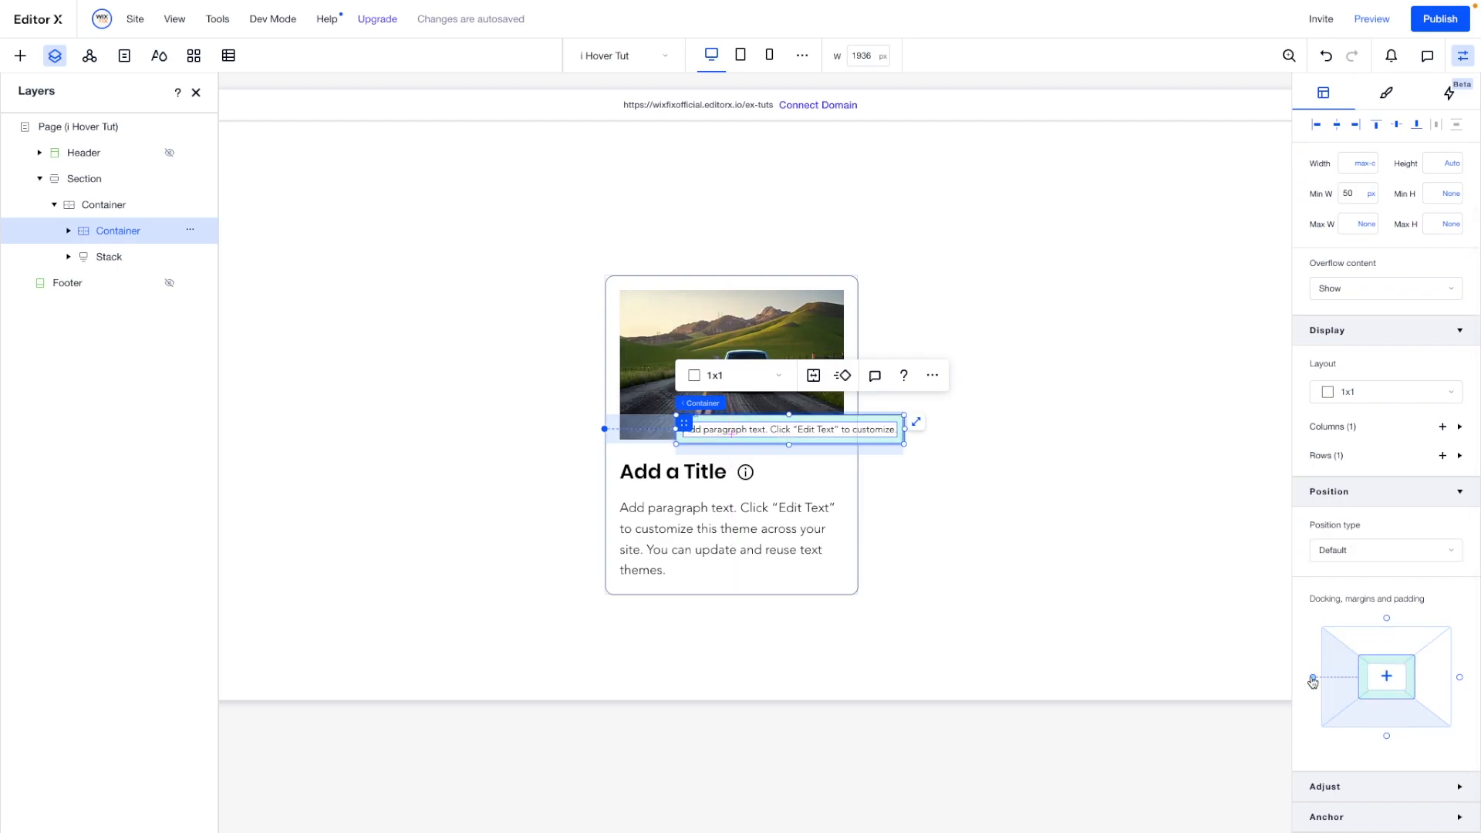
pyautogui.click(1460, 679)
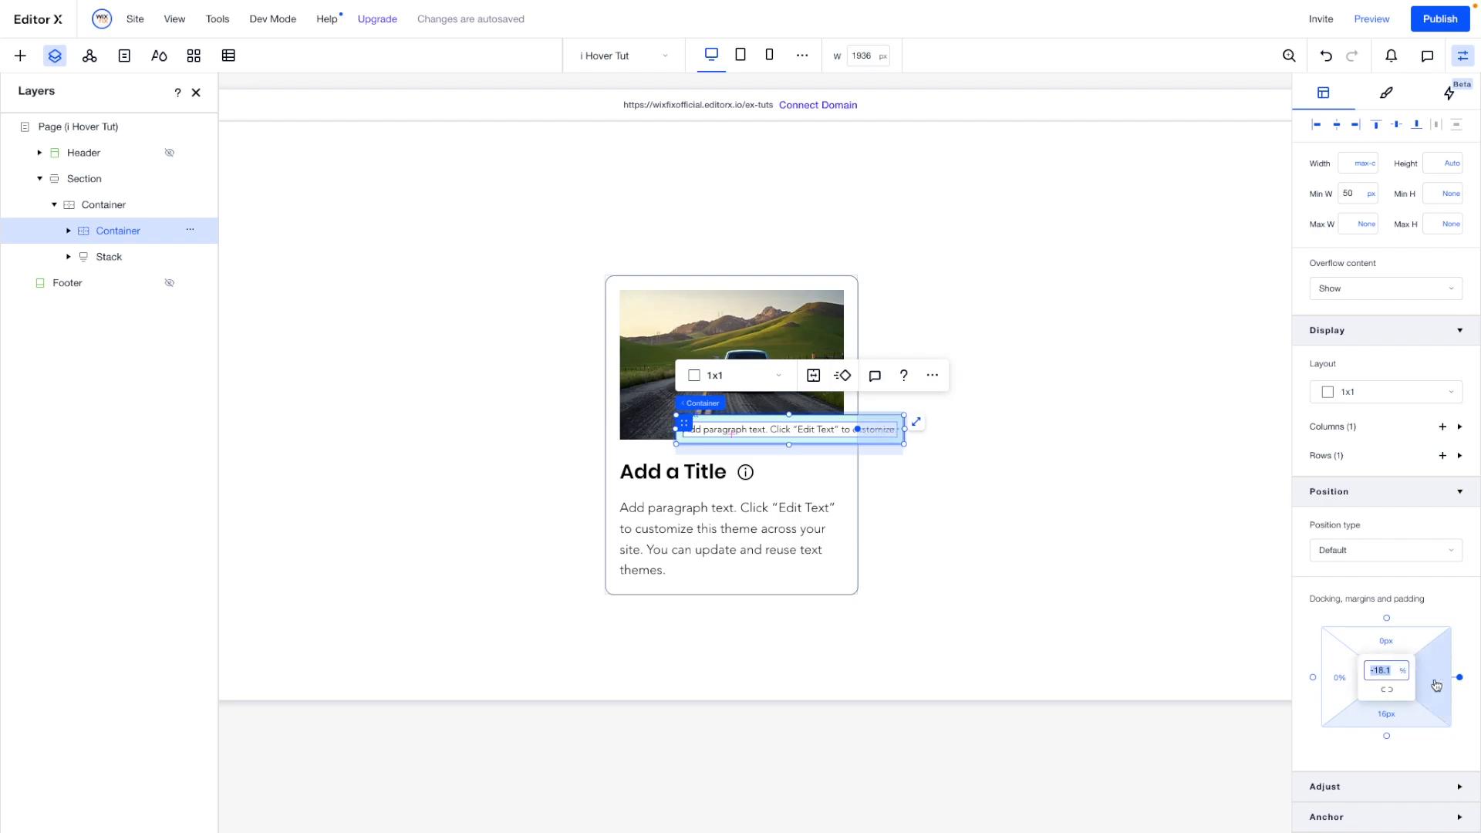
pyautogui.press('BackSpace')
pyautogui.press('Return')
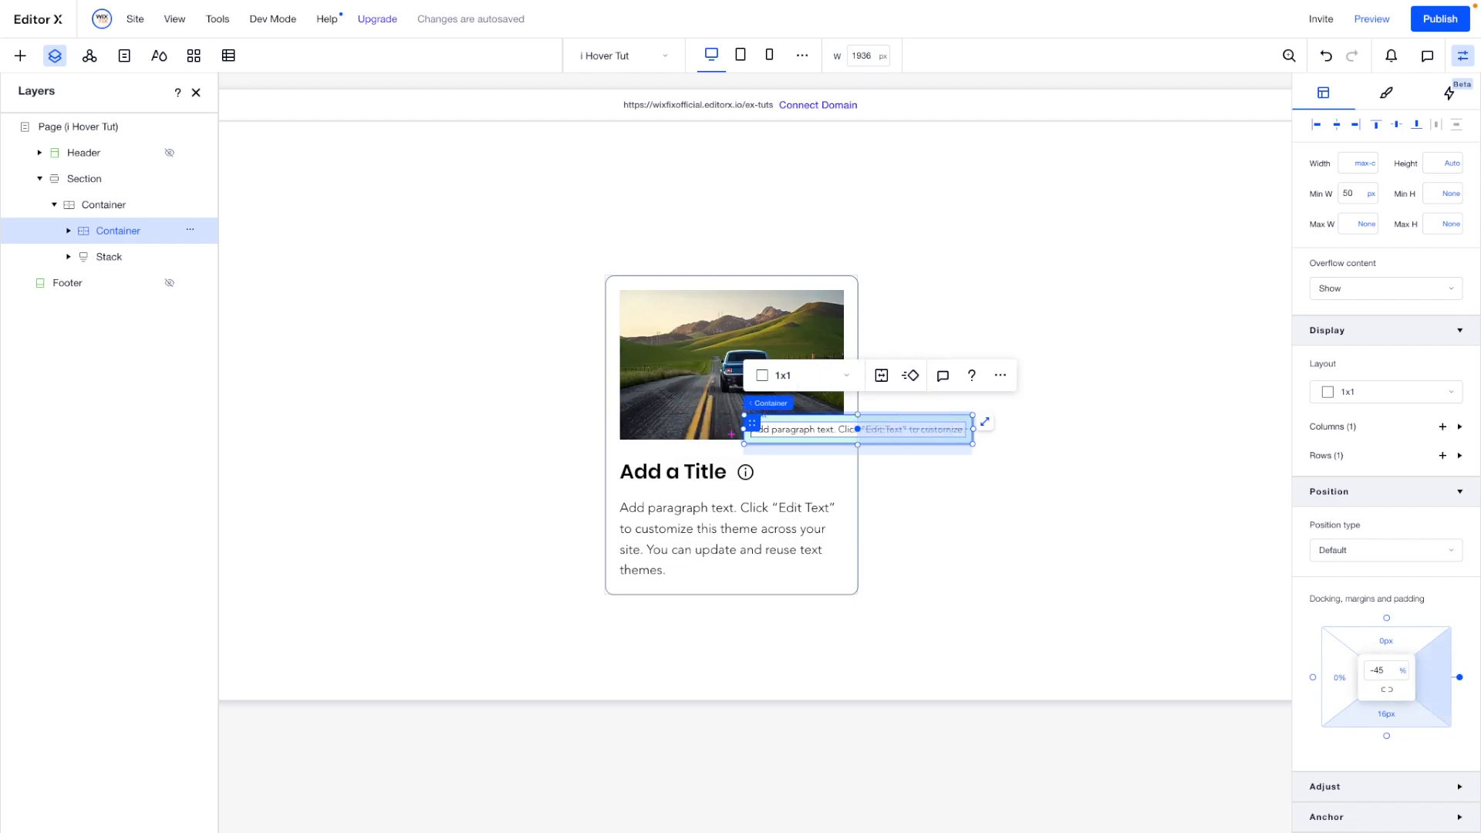
pyautogui.click(1387, 671)
pyautogui.scroll(-5, 1387, 671)
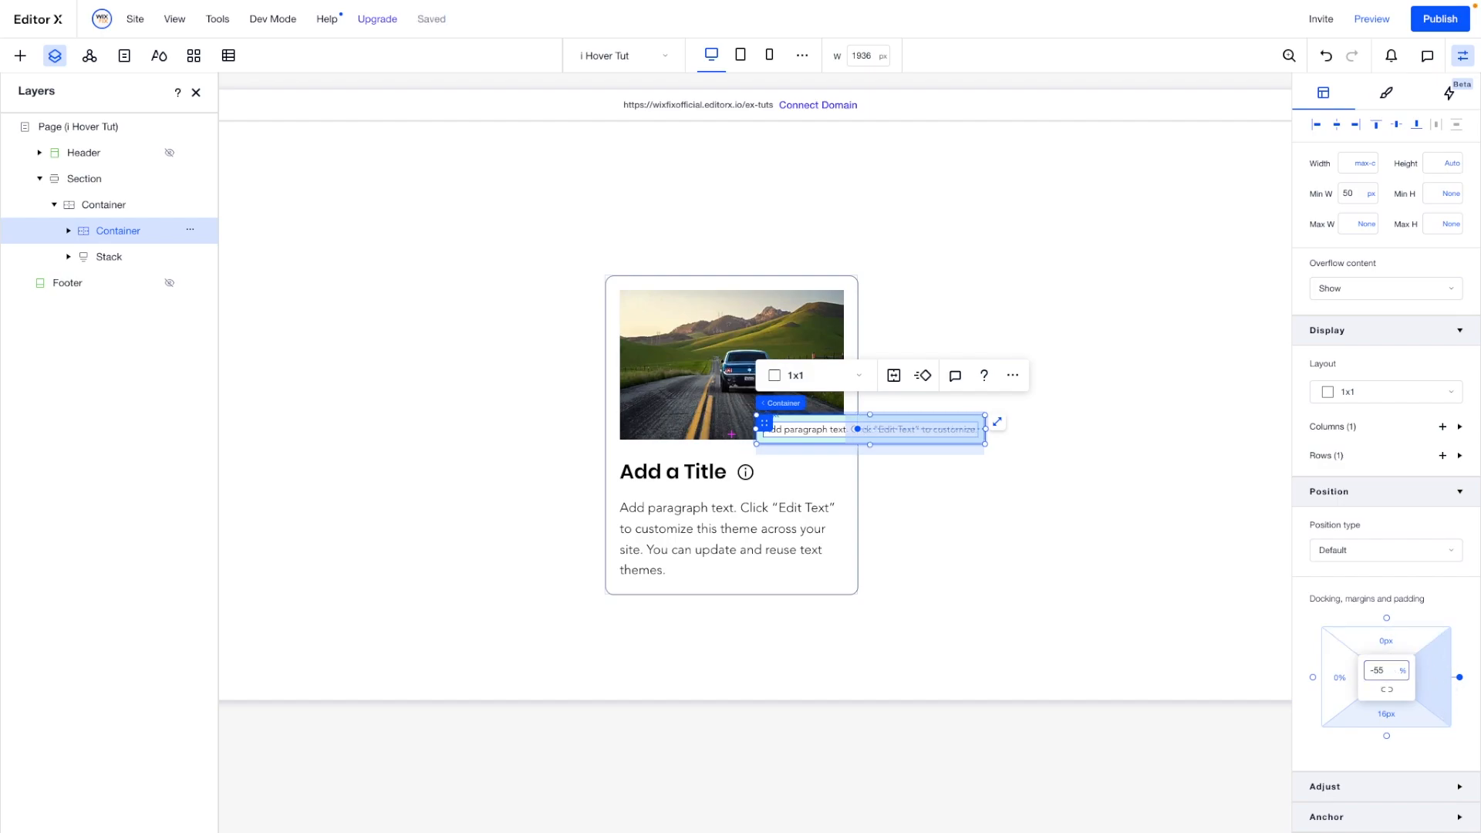
pyautogui.press('Return')
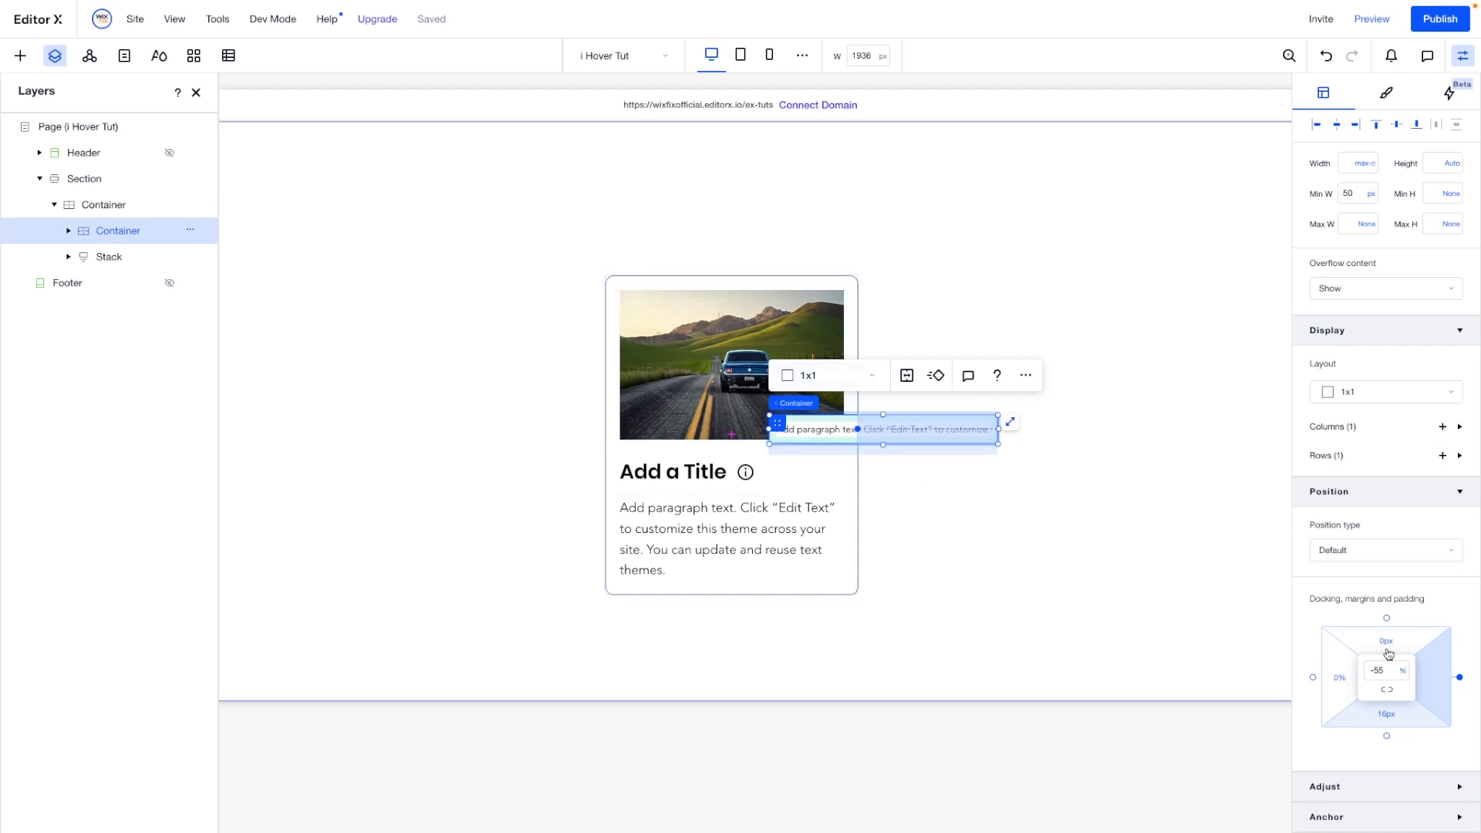
# - Set the text box container's bottom margin to -90 px
pyautogui.click(1391, 719)
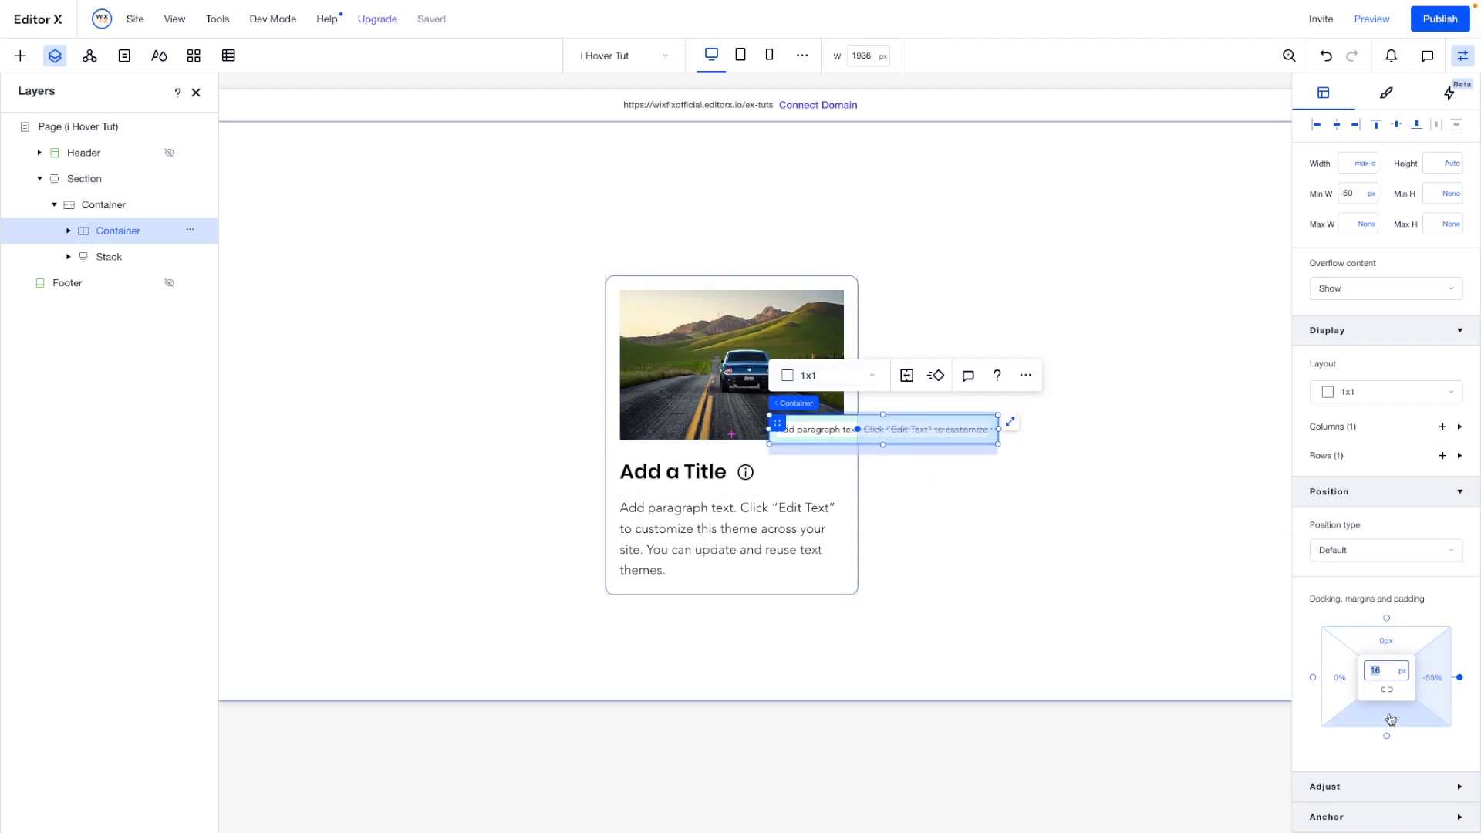
pyautogui.press('BackSpace')
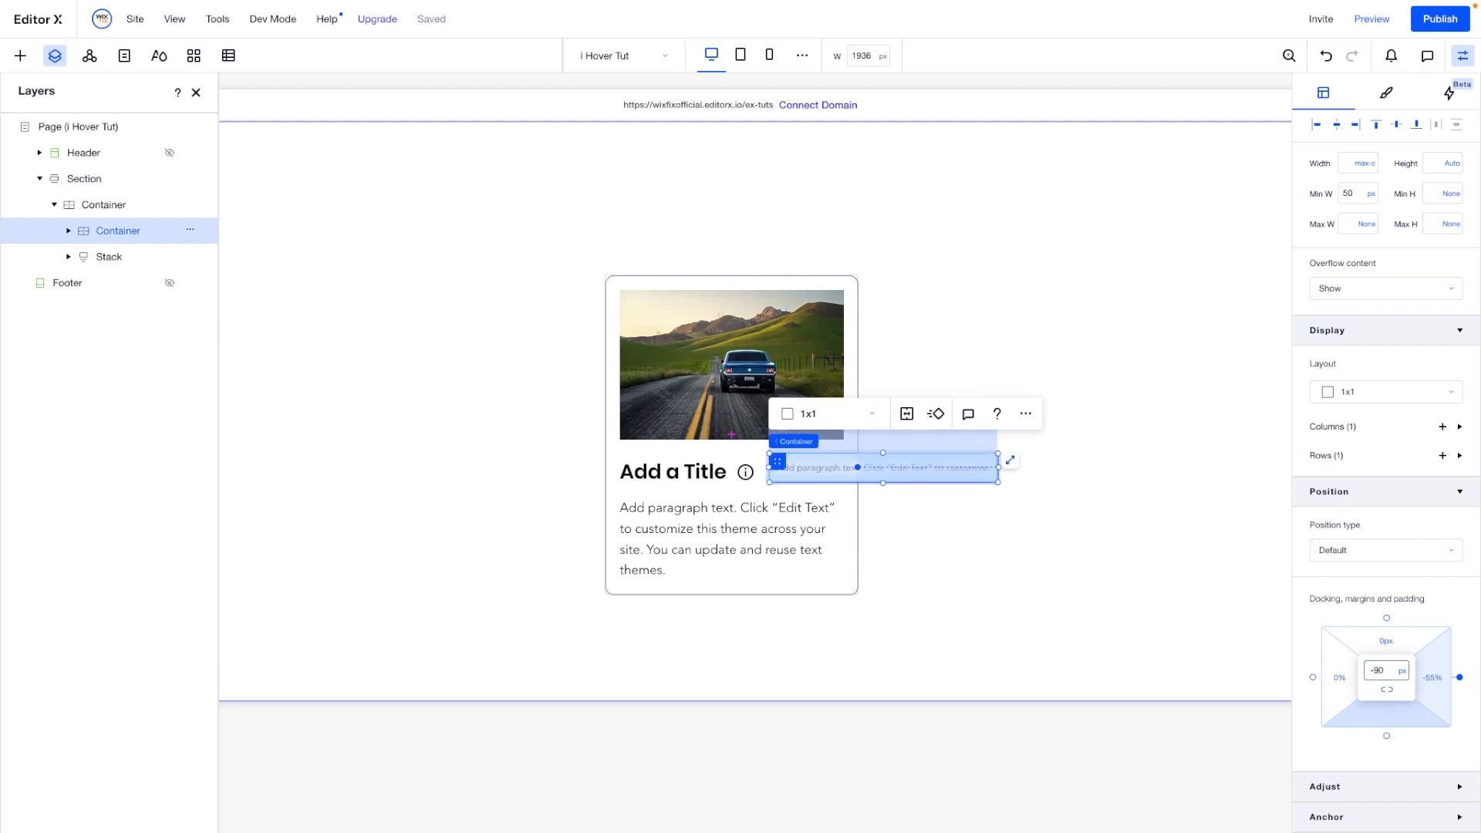
pyautogui.click(1127, 554)
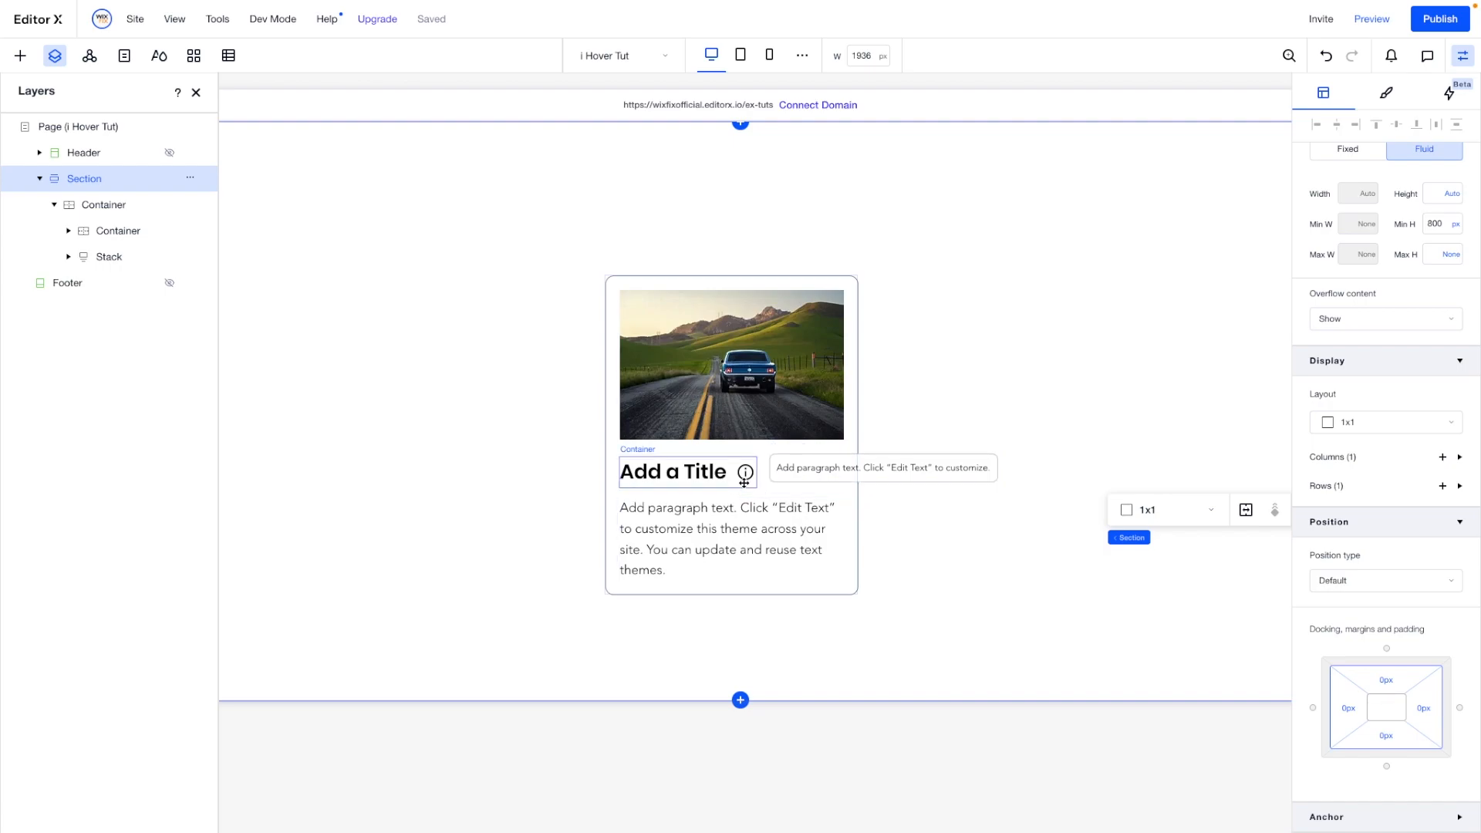
# - Set the overall opacity of the text box container beside the info icon to 0%
pyautogui.click(785, 456)
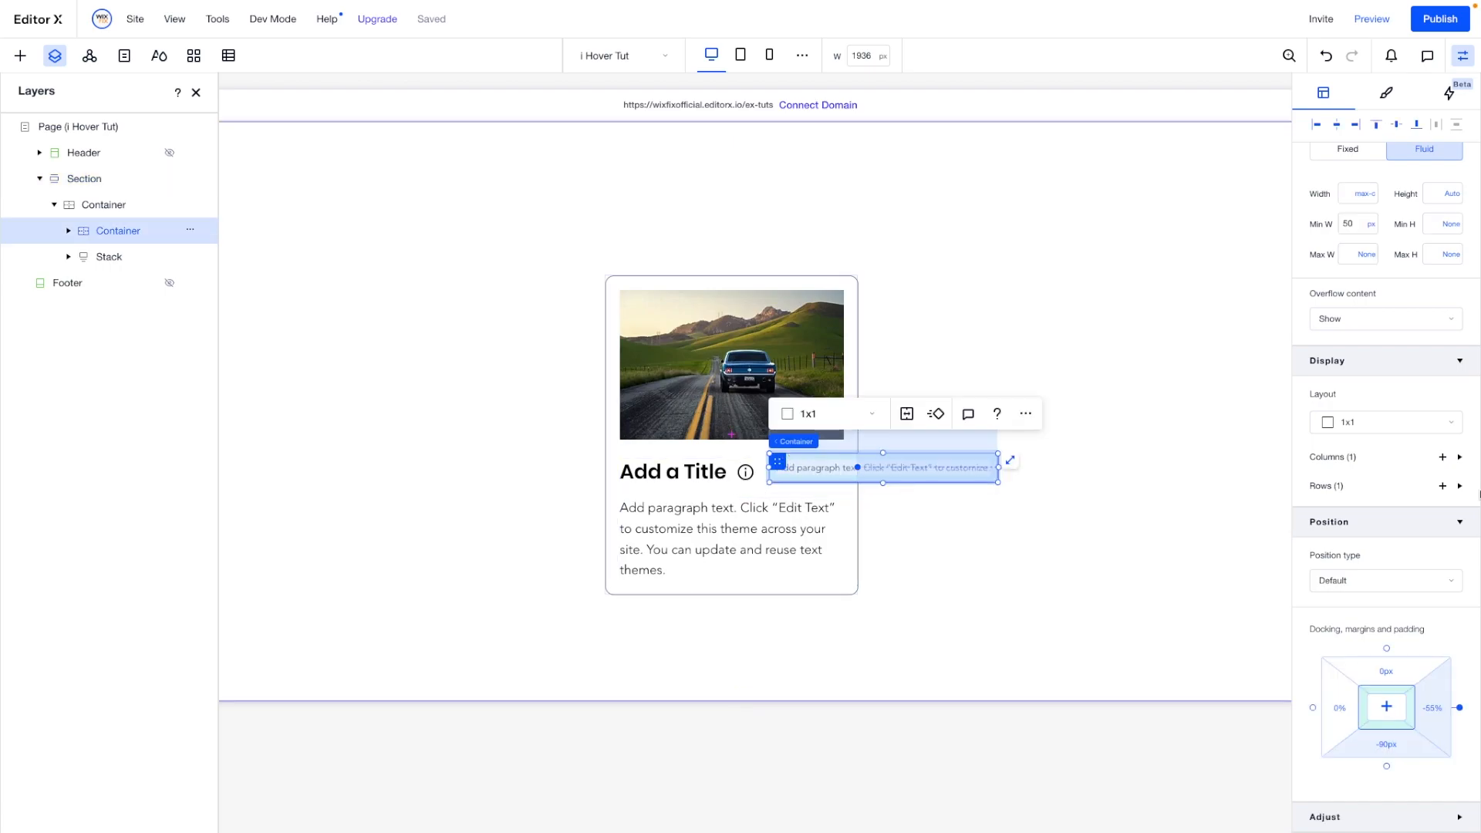
pyautogui.scroll(-1, 1459, 501)
pyautogui.click(1329, 788)
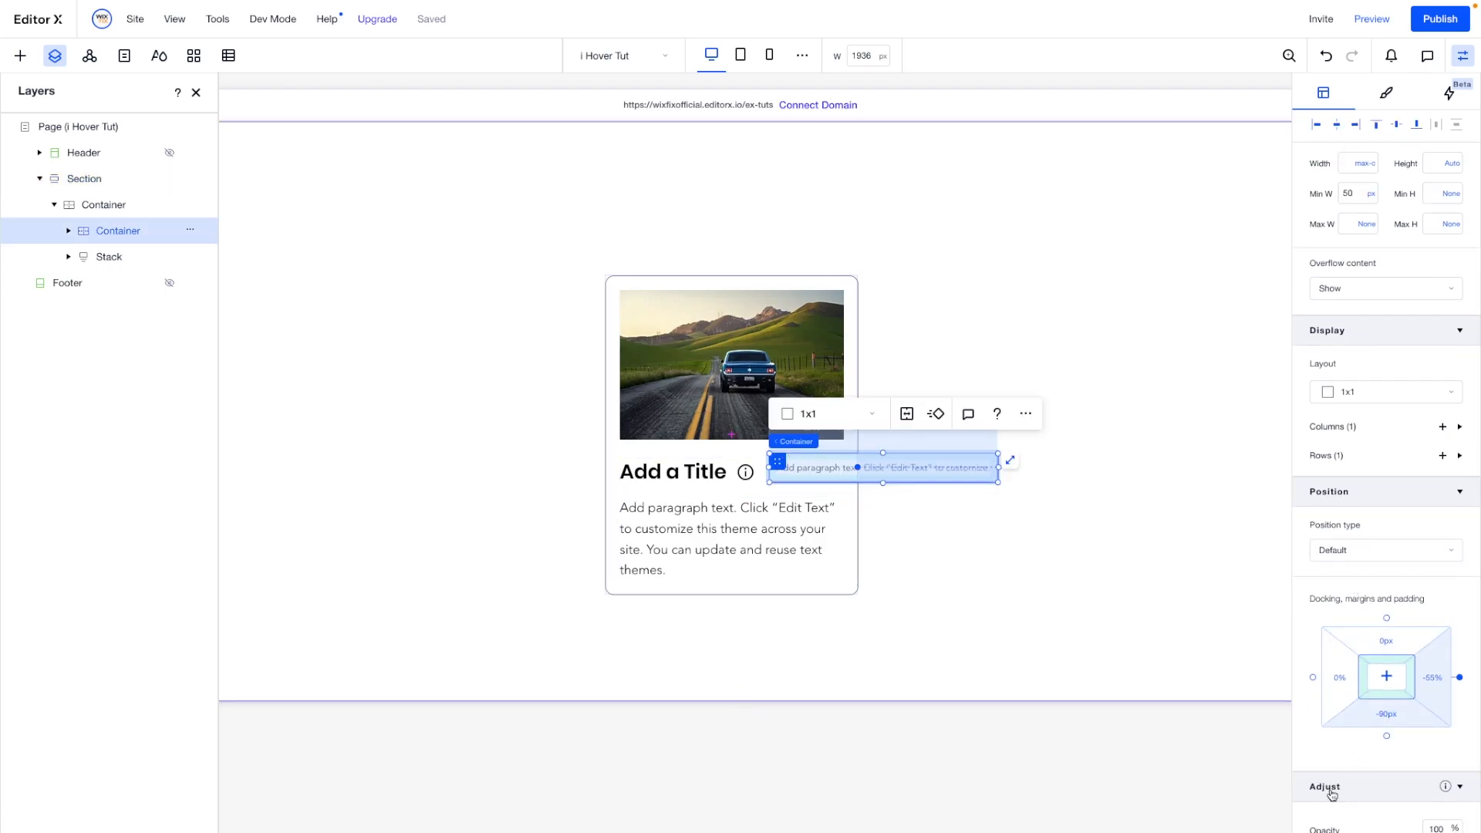
pyautogui.click(1443, 563)
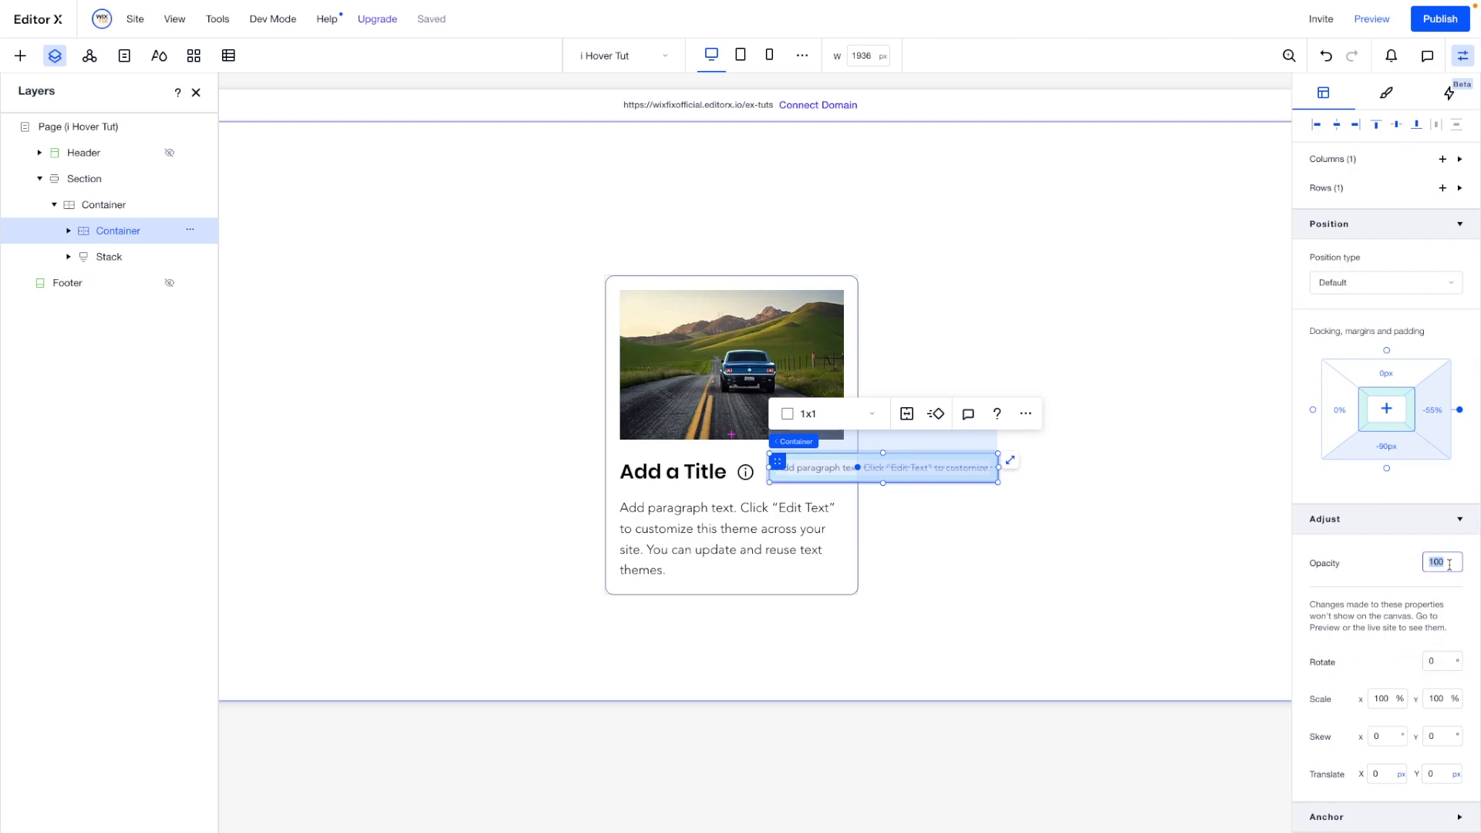
pyautogui.write('0')
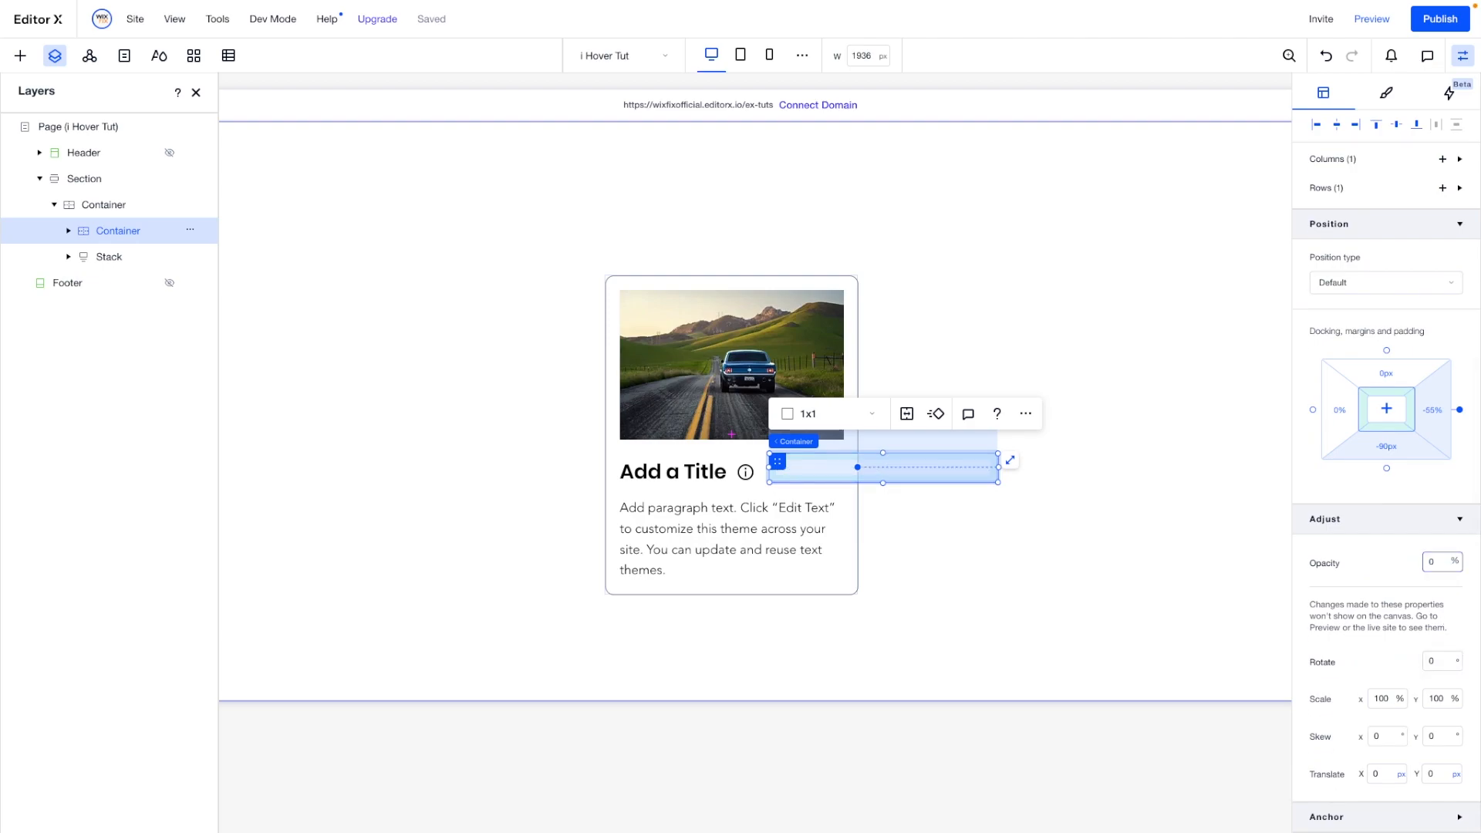
pyautogui.click(1121, 503)
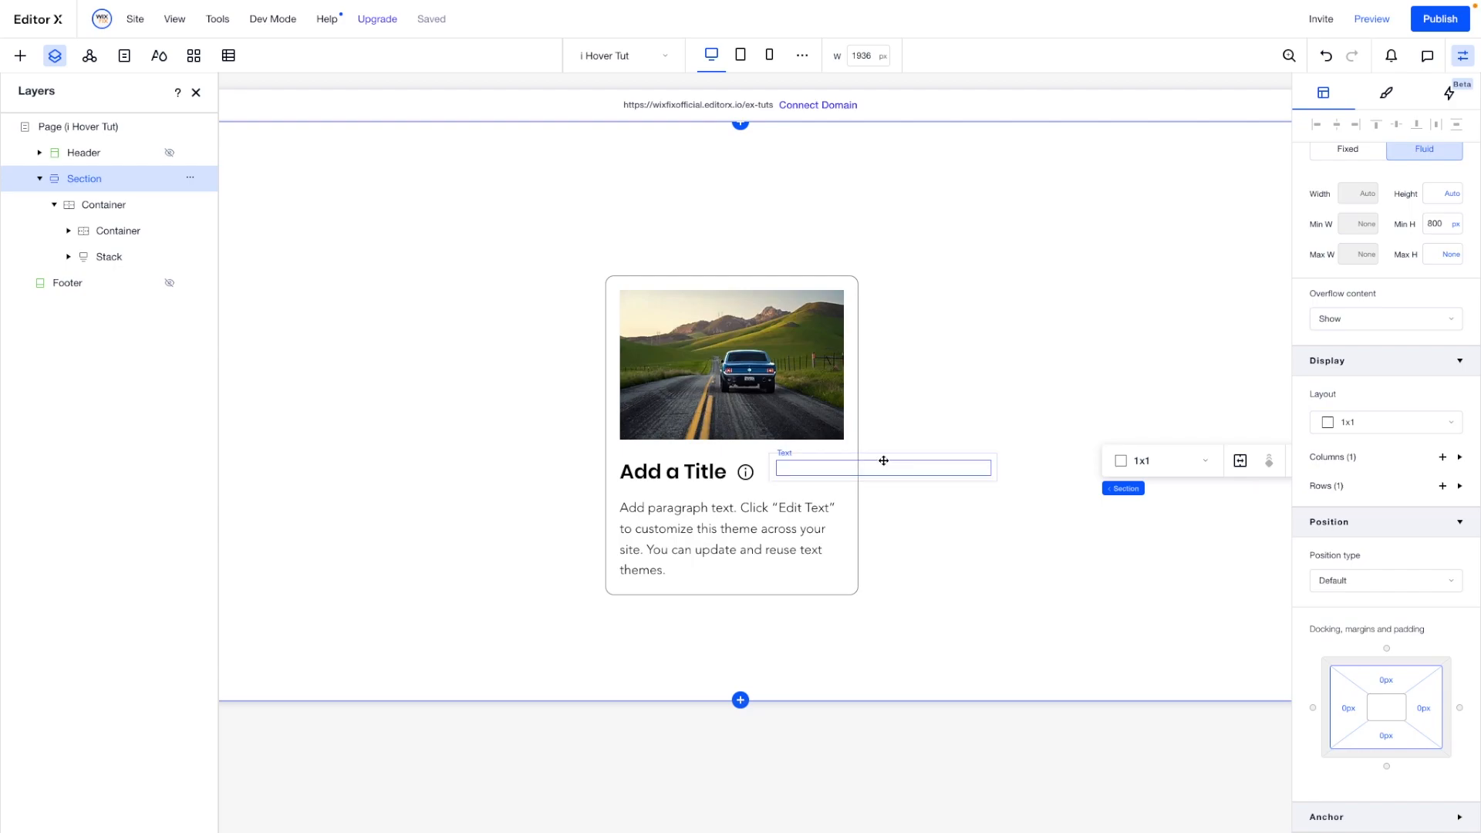
# - Create a custom animation effect named "i Hover" for the text box container
pyautogui.click(812, 458)
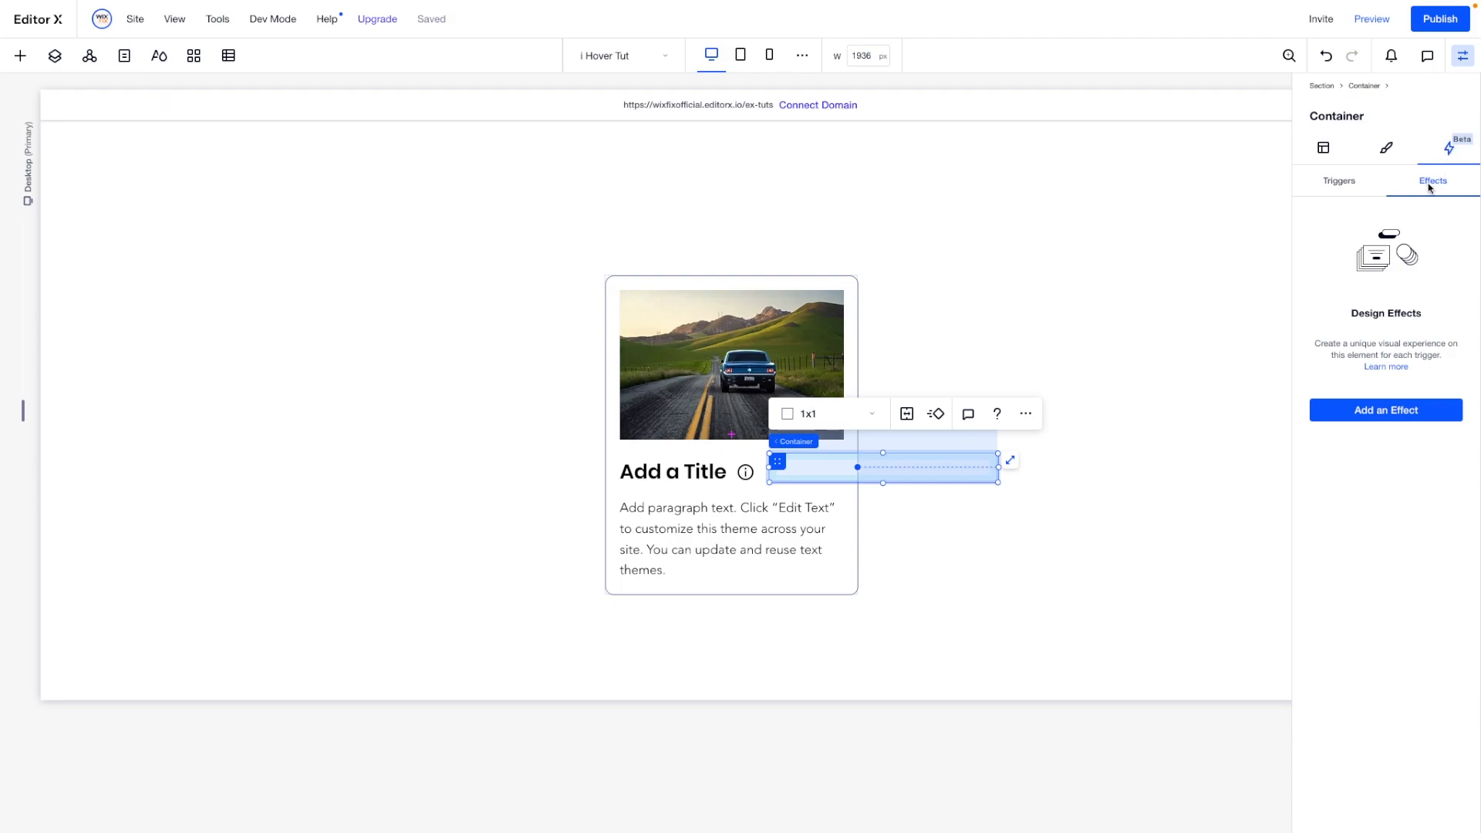
pyautogui.click(1371, 415)
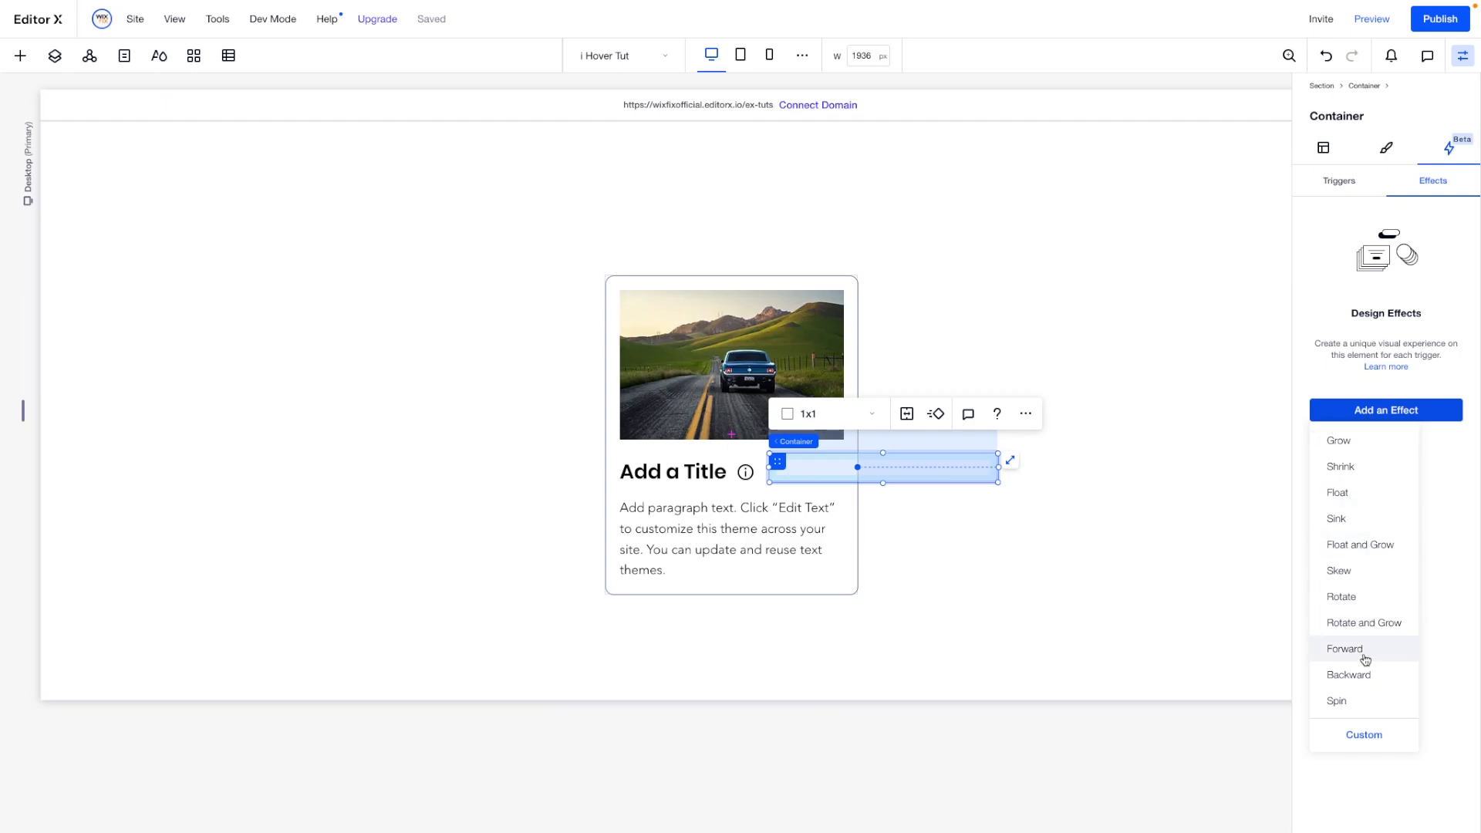
pyautogui.click(1359, 736)
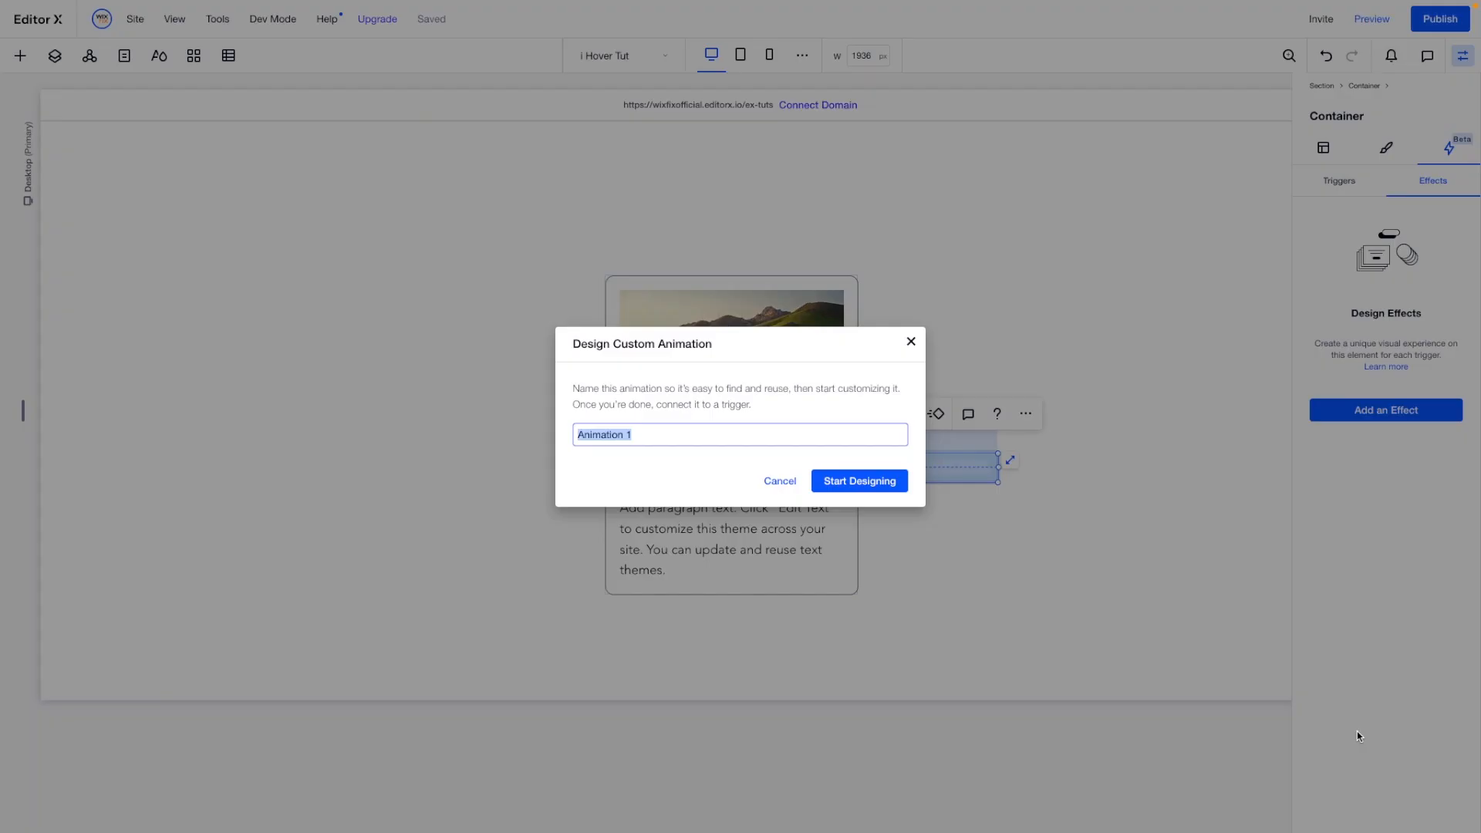
pyautogui.write('i')
pyautogui.click(872, 483)
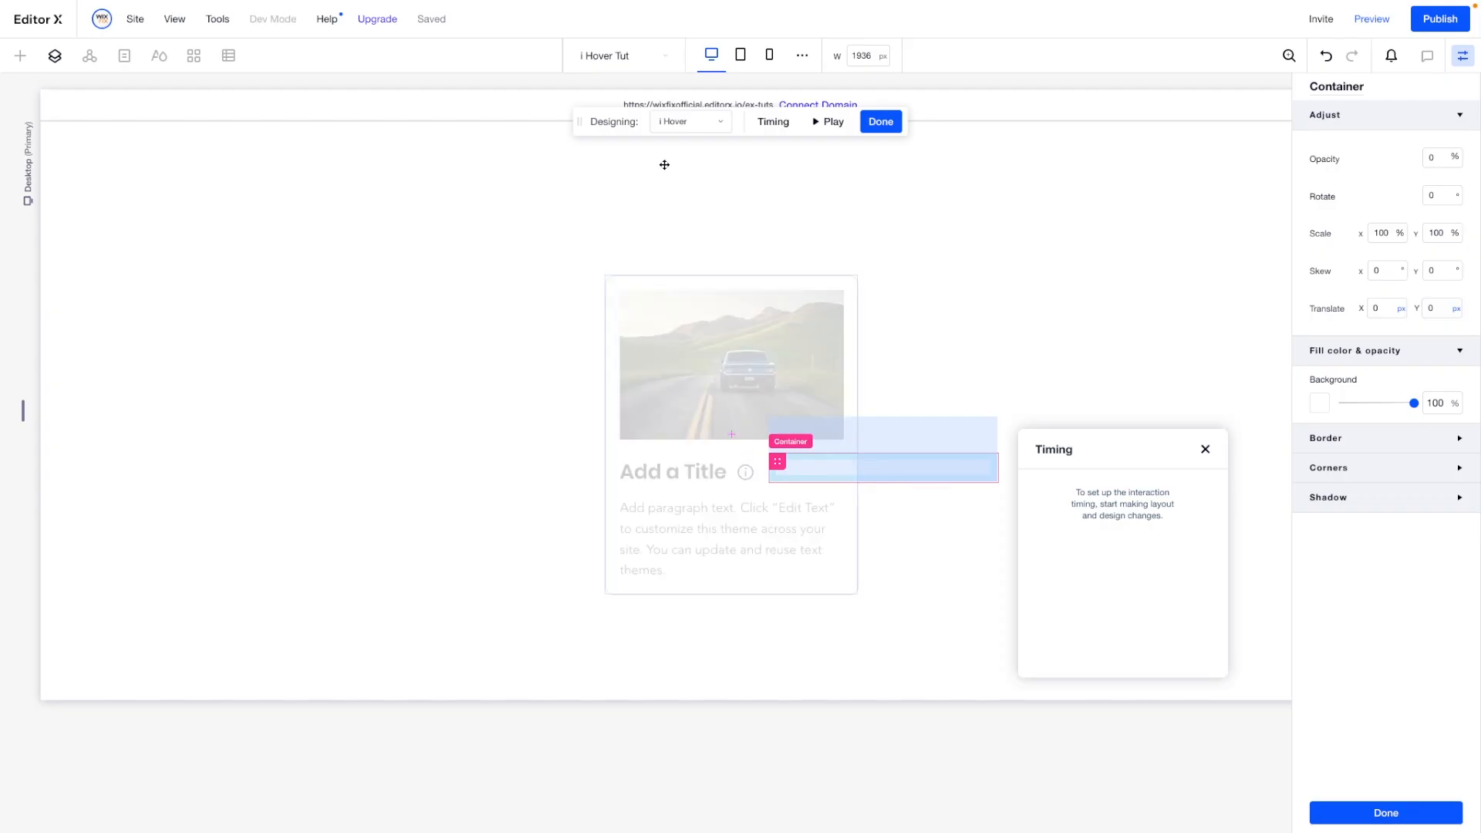
# - Set the text box container's opacity to 100% in the i Hover state and finish designing the effect
pyautogui.click(690, 122)
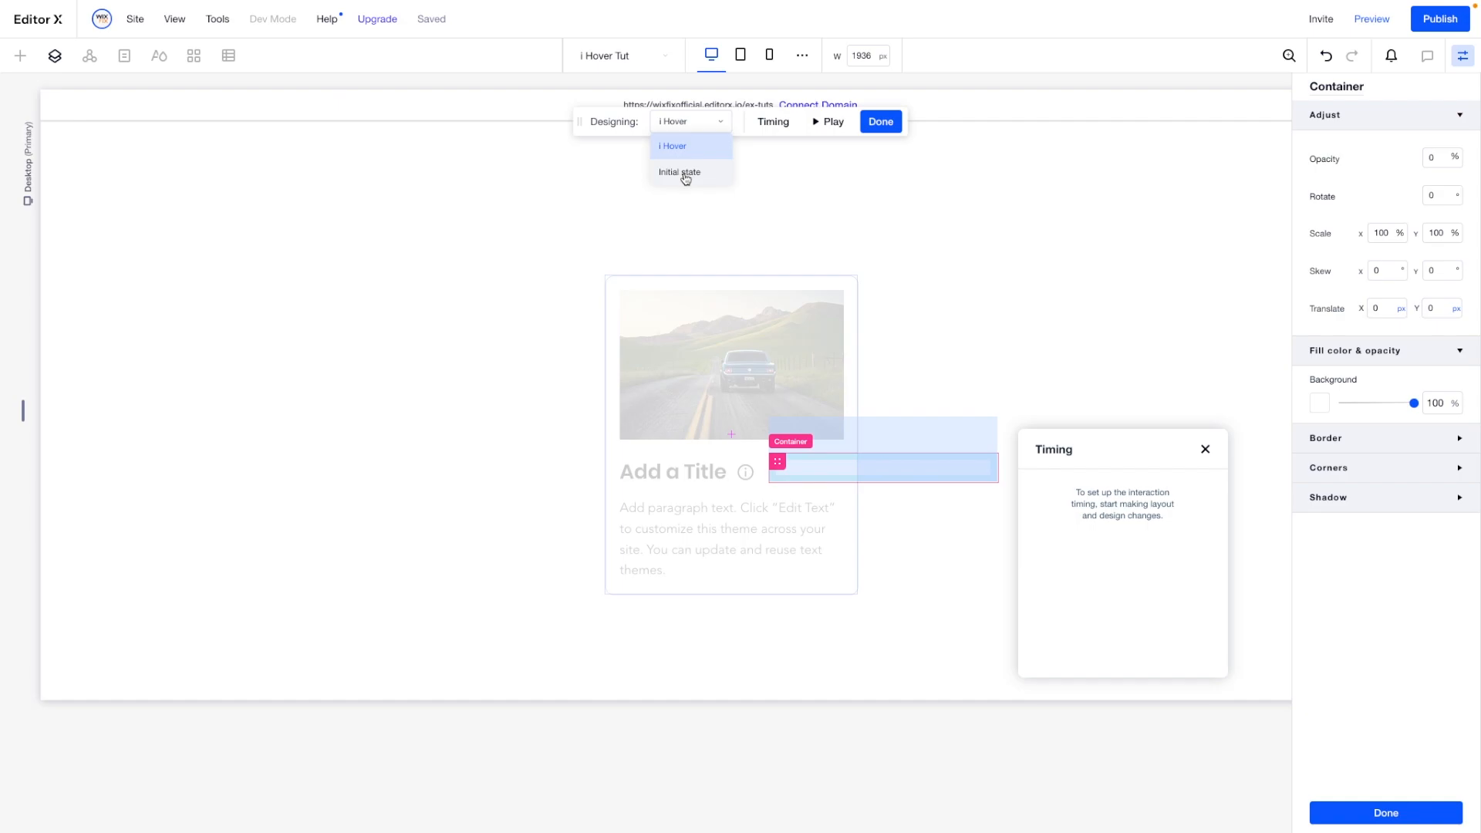
pyautogui.click(685, 174)
pyautogui.click(688, 122)
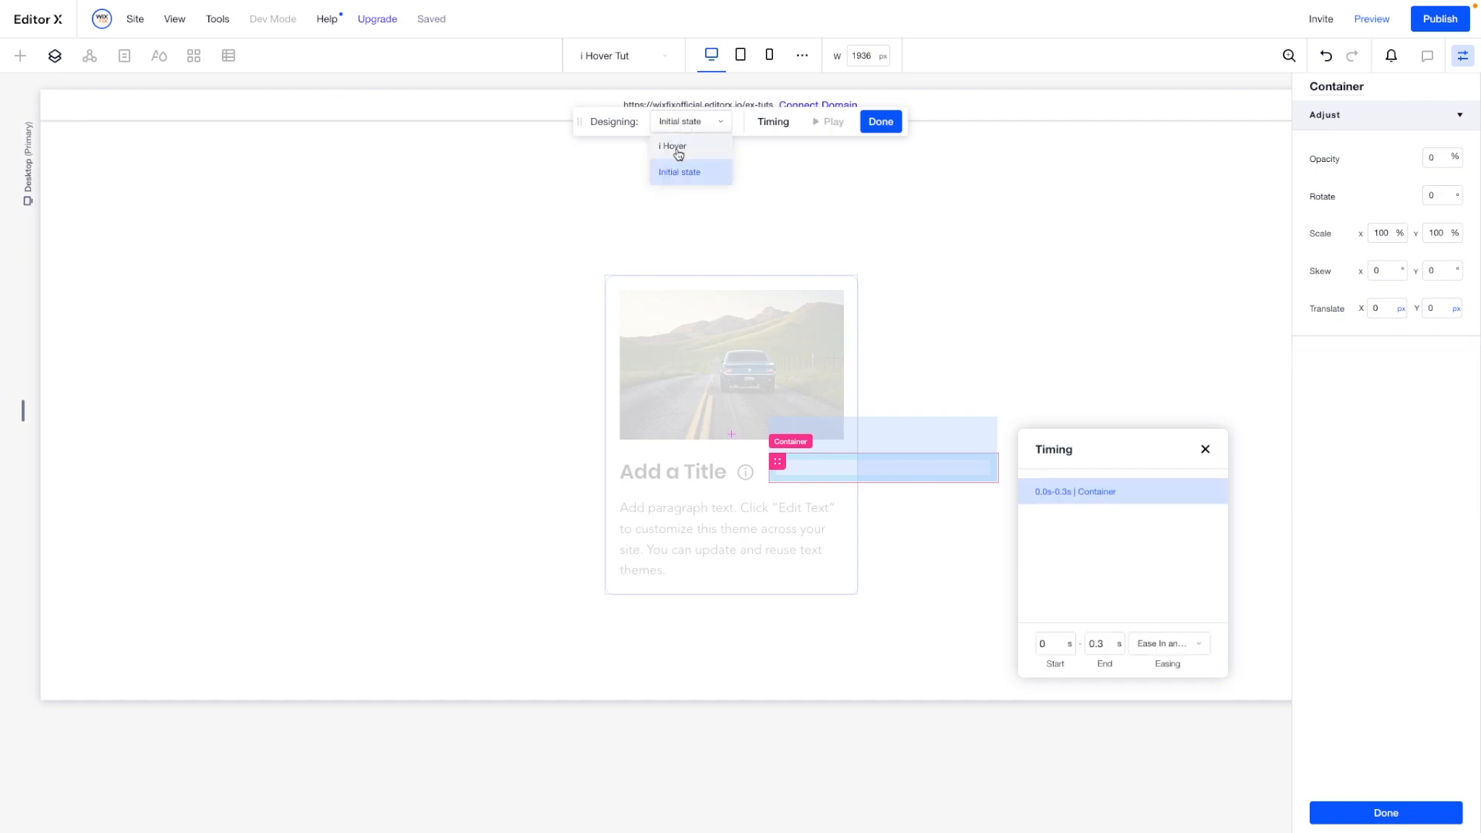
pyautogui.click(678, 147)
pyautogui.click(1441, 157)
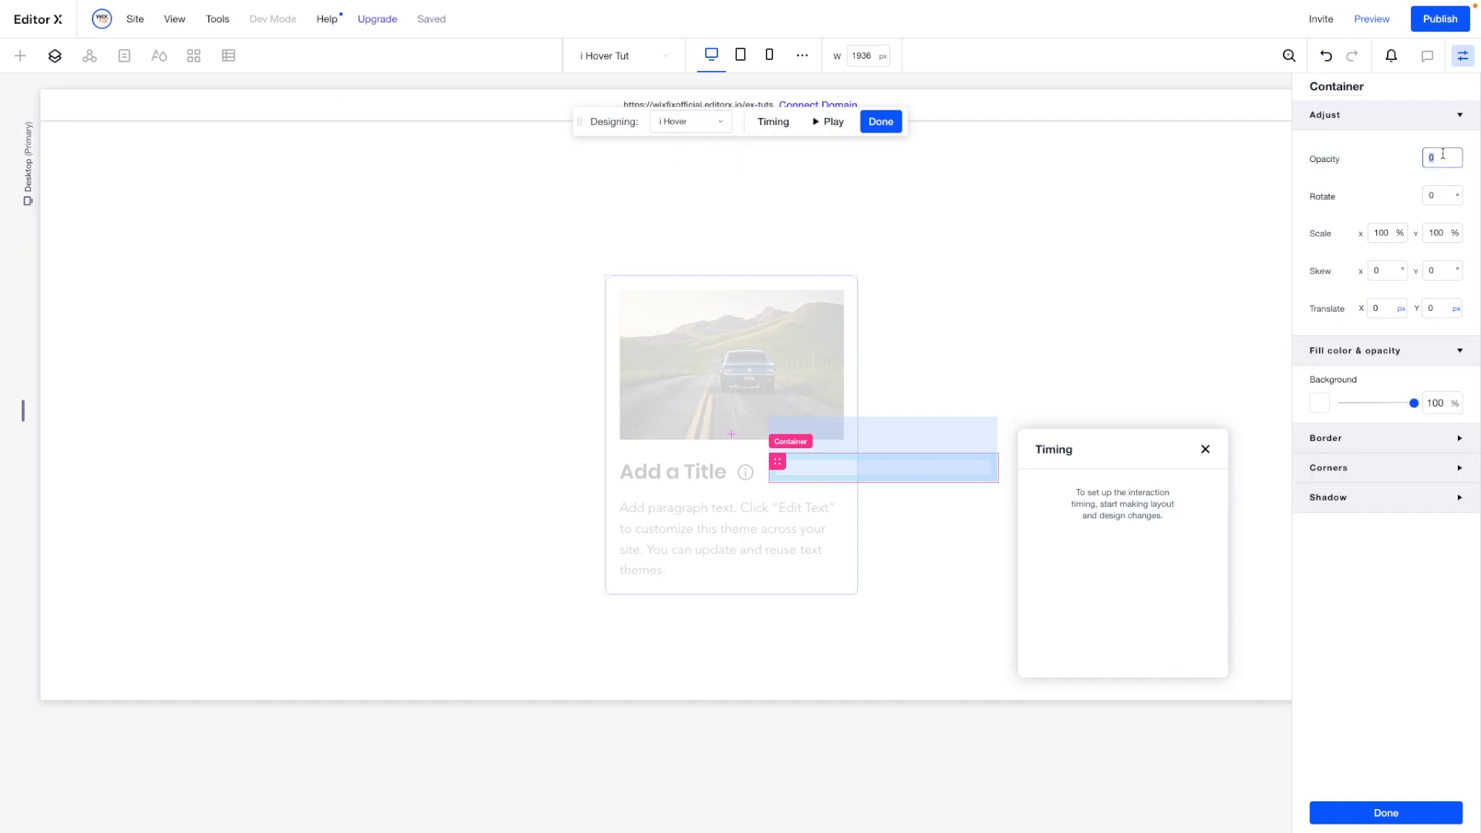
pyautogui.write('100')
pyautogui.press('Return')
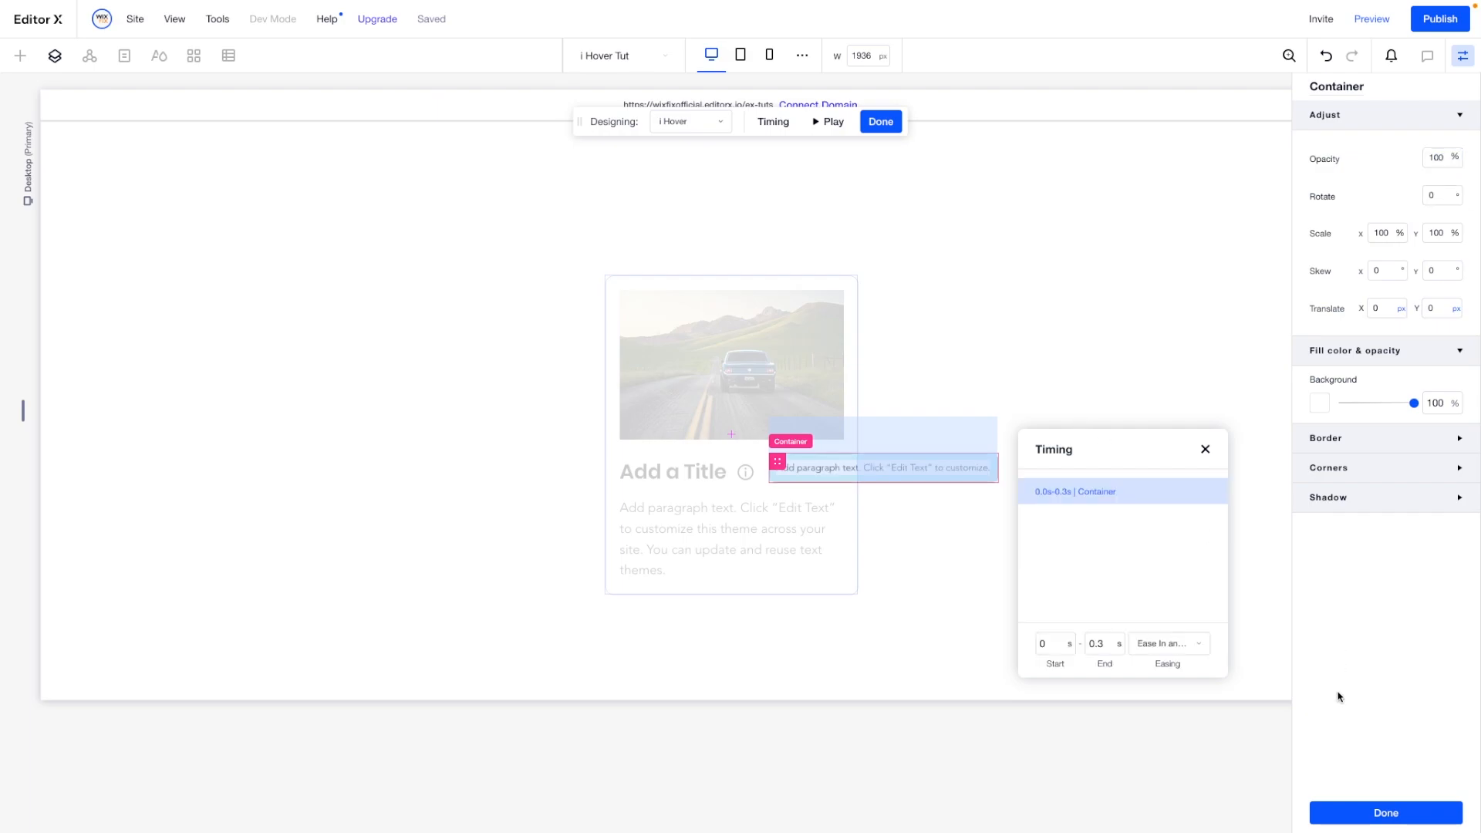
pyautogui.click(1349, 810)
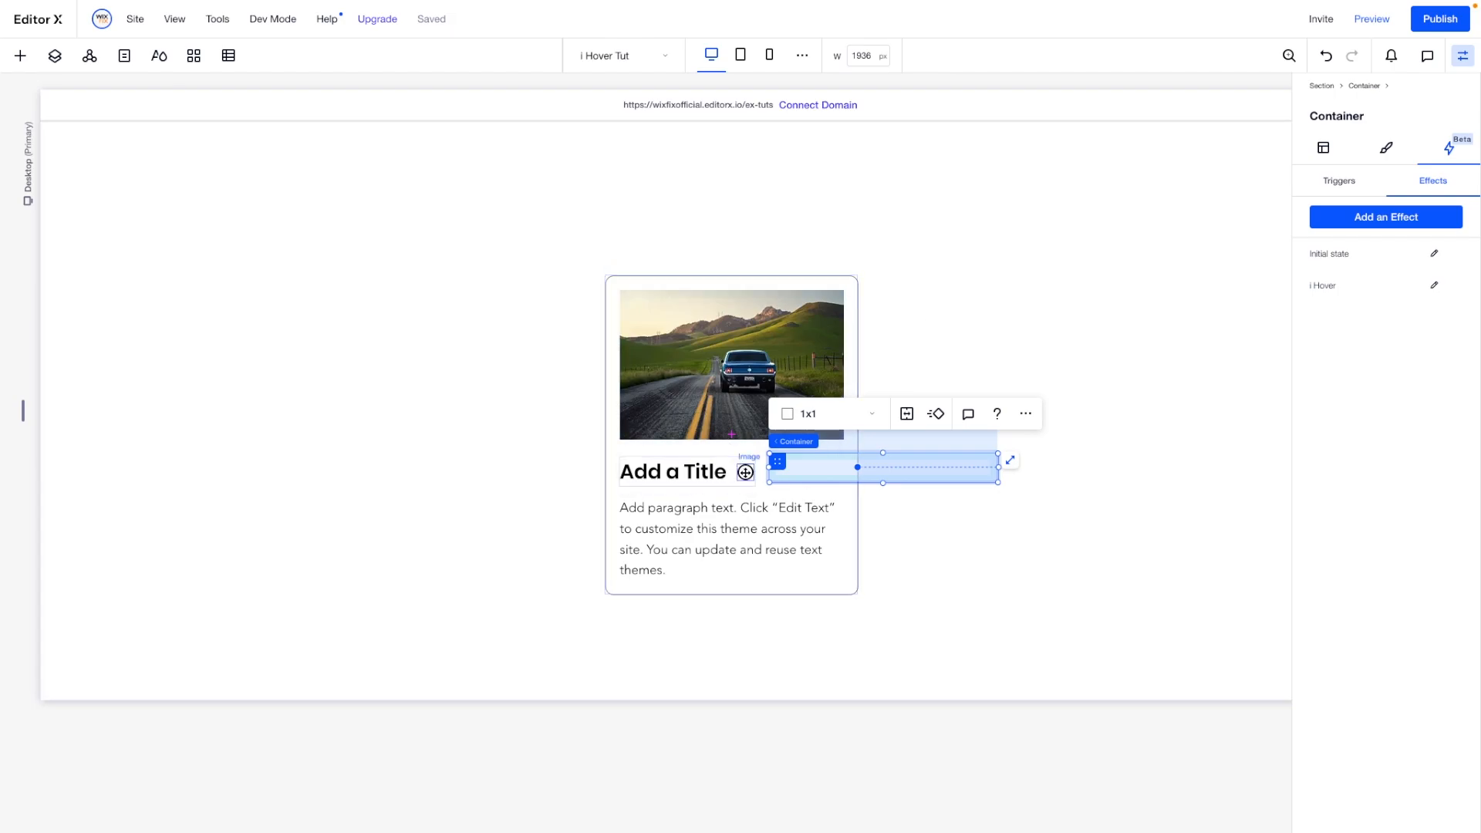
# - Add a Hover trigger to the info icon image beside the card title
pyautogui.click(745, 472)
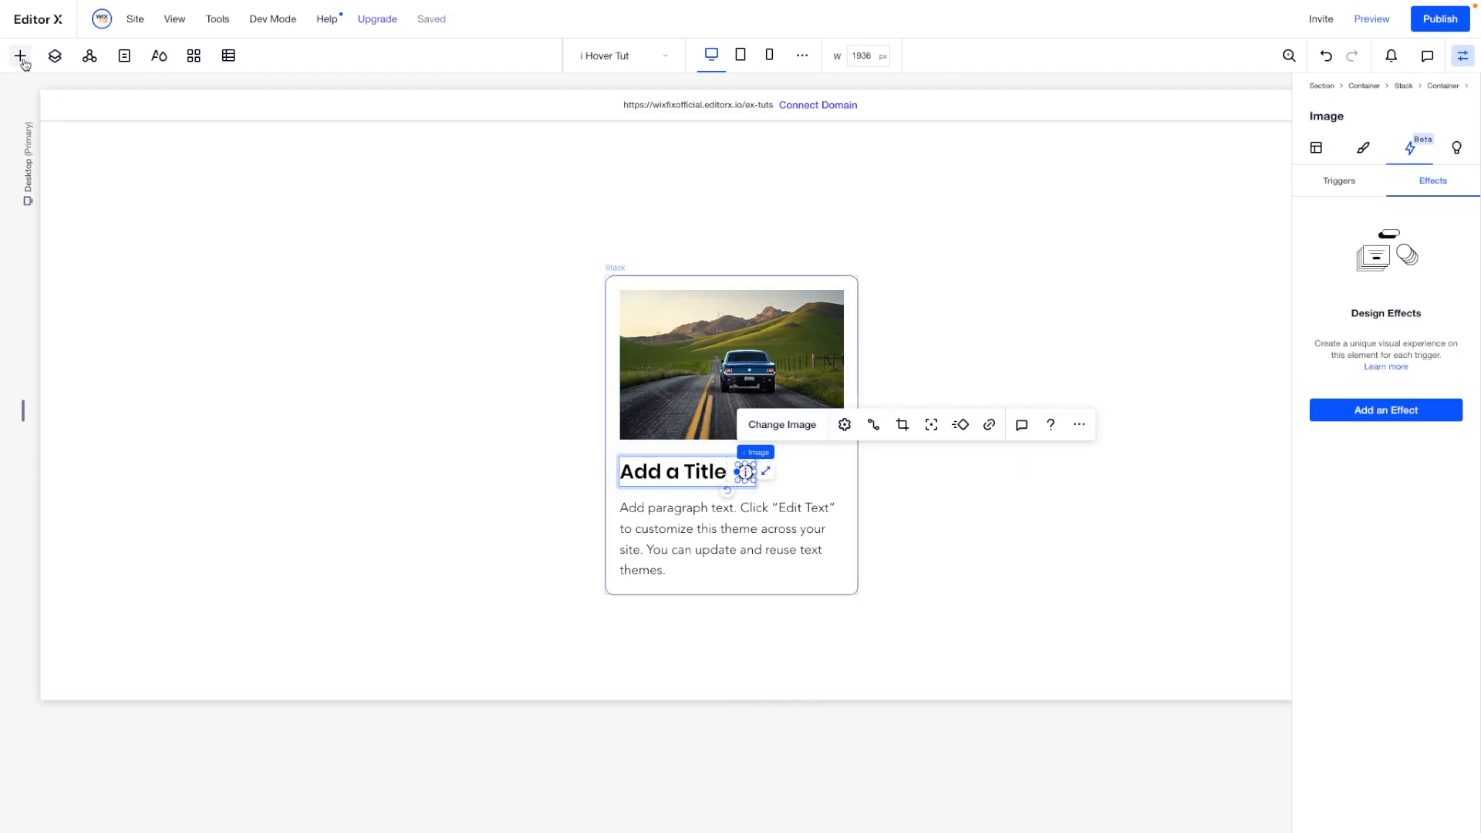
pyautogui.click(1340, 181)
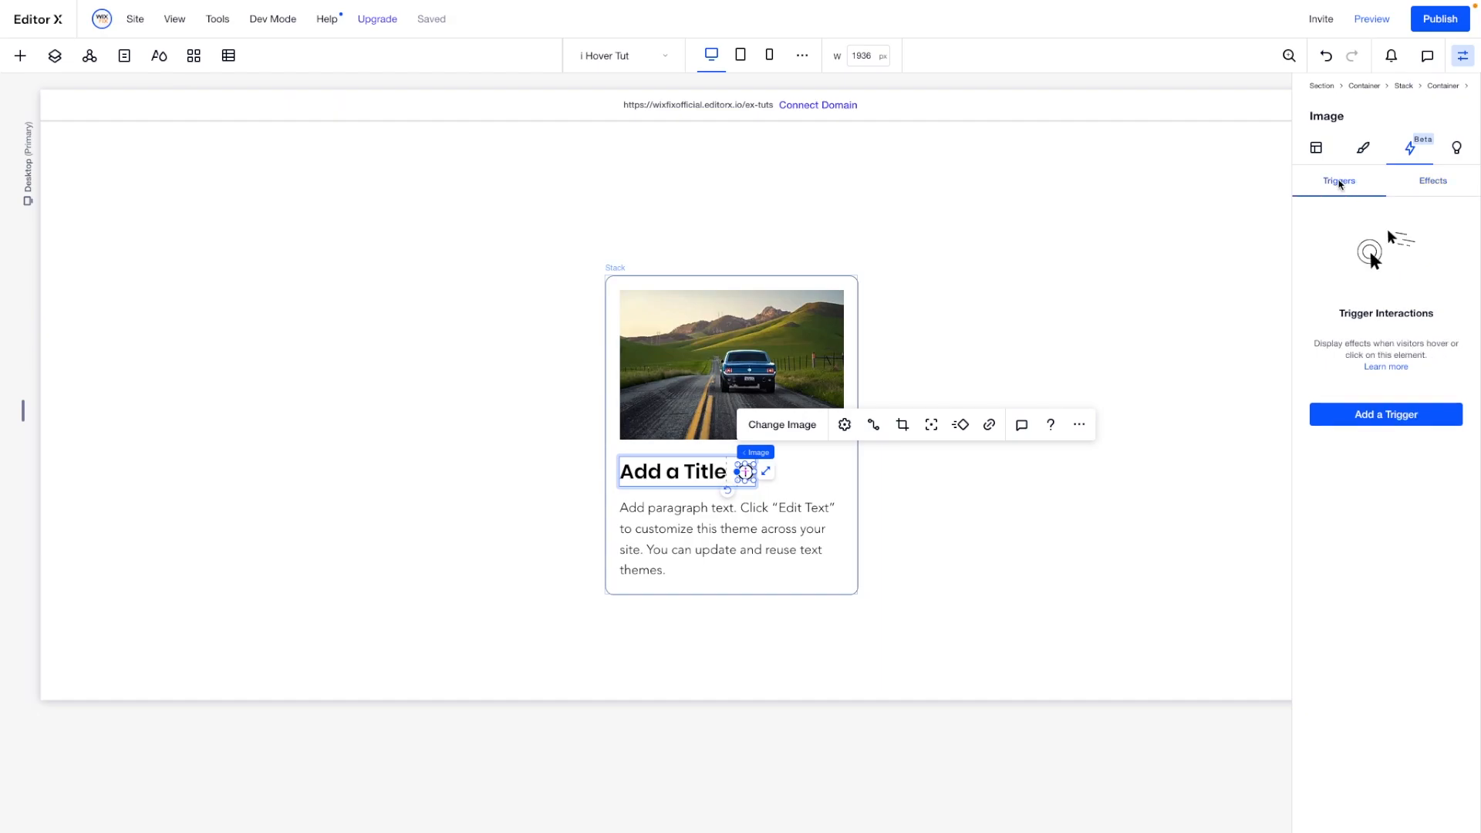
pyautogui.click(1370, 417)
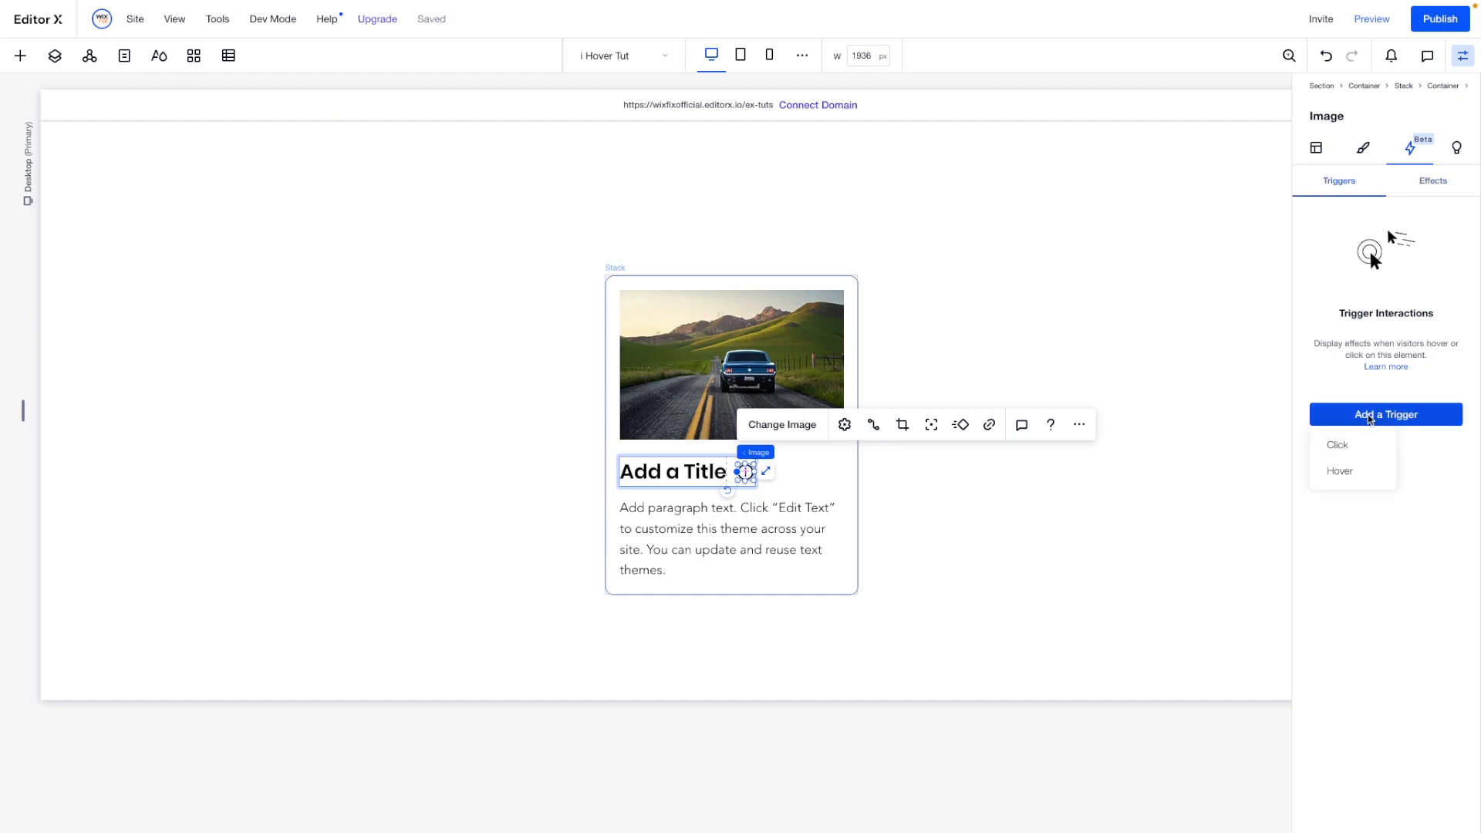
pyautogui.click(1341, 471)
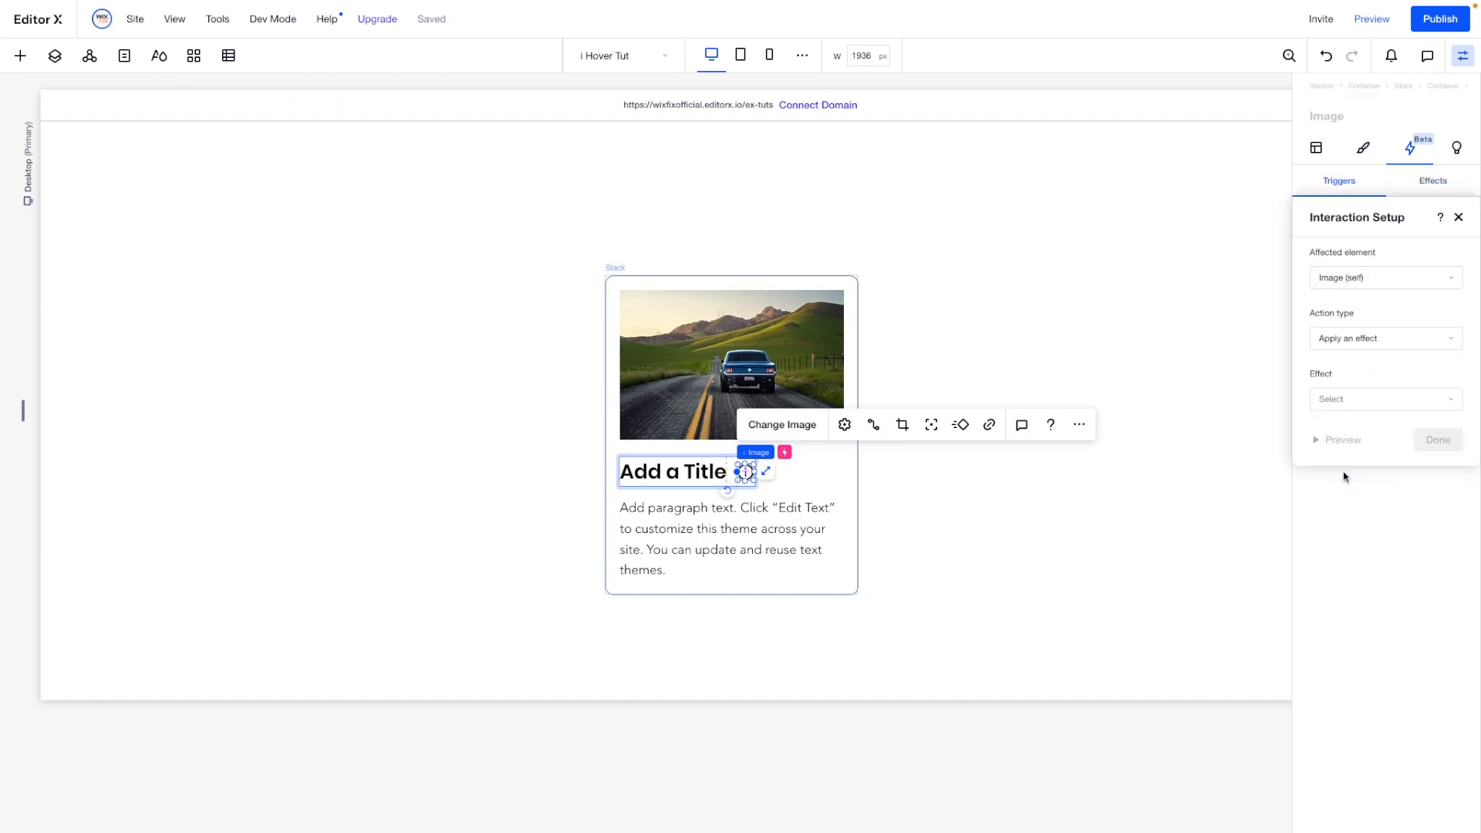
# - Pick the hidden text box container above the Stack in the layer tree as the hover interaction's target element
pyautogui.click(1344, 280)
pyautogui.click(1364, 309)
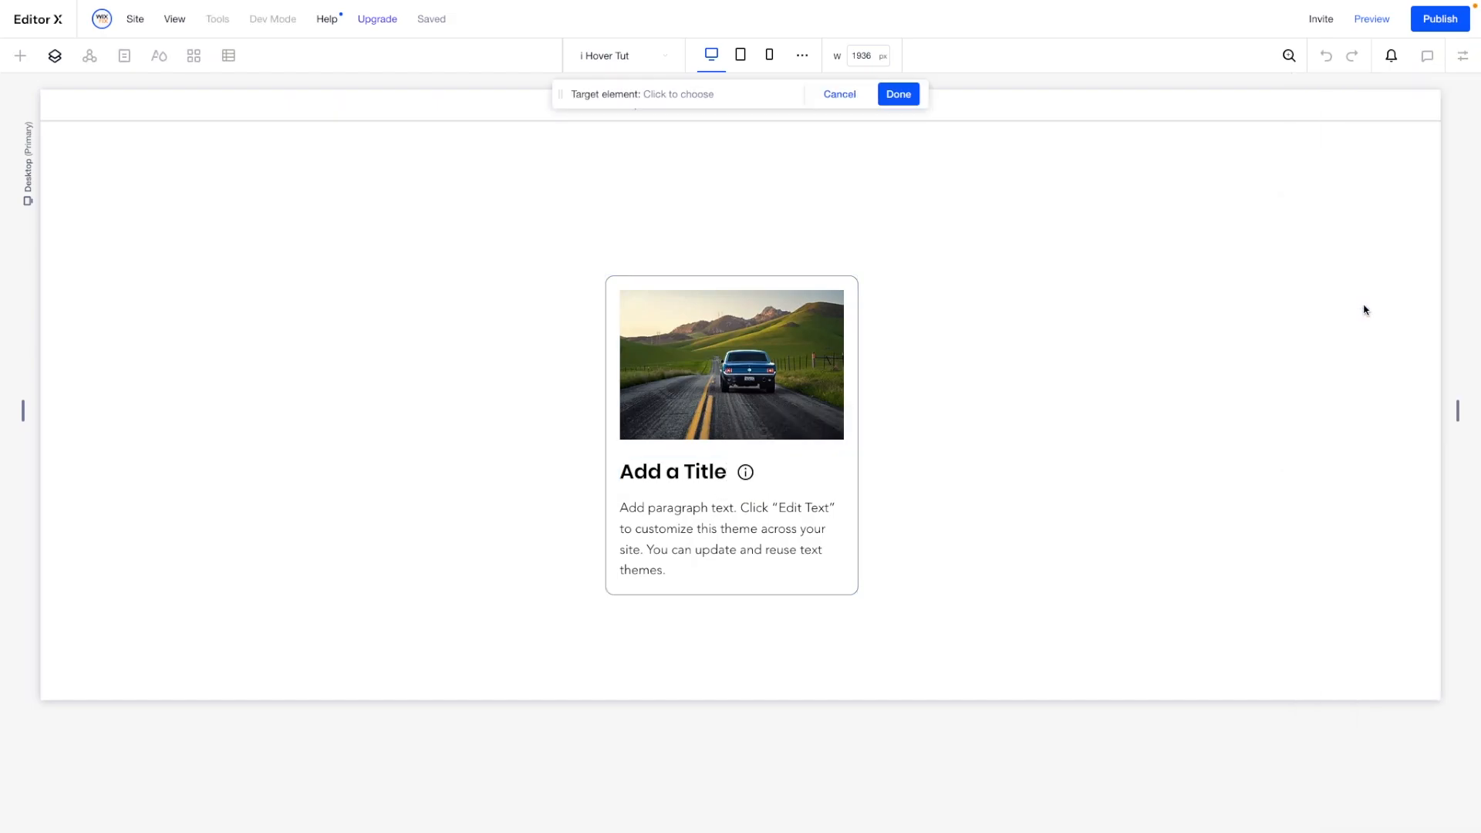
pyautogui.click(54, 58)
pyautogui.click(103, 234)
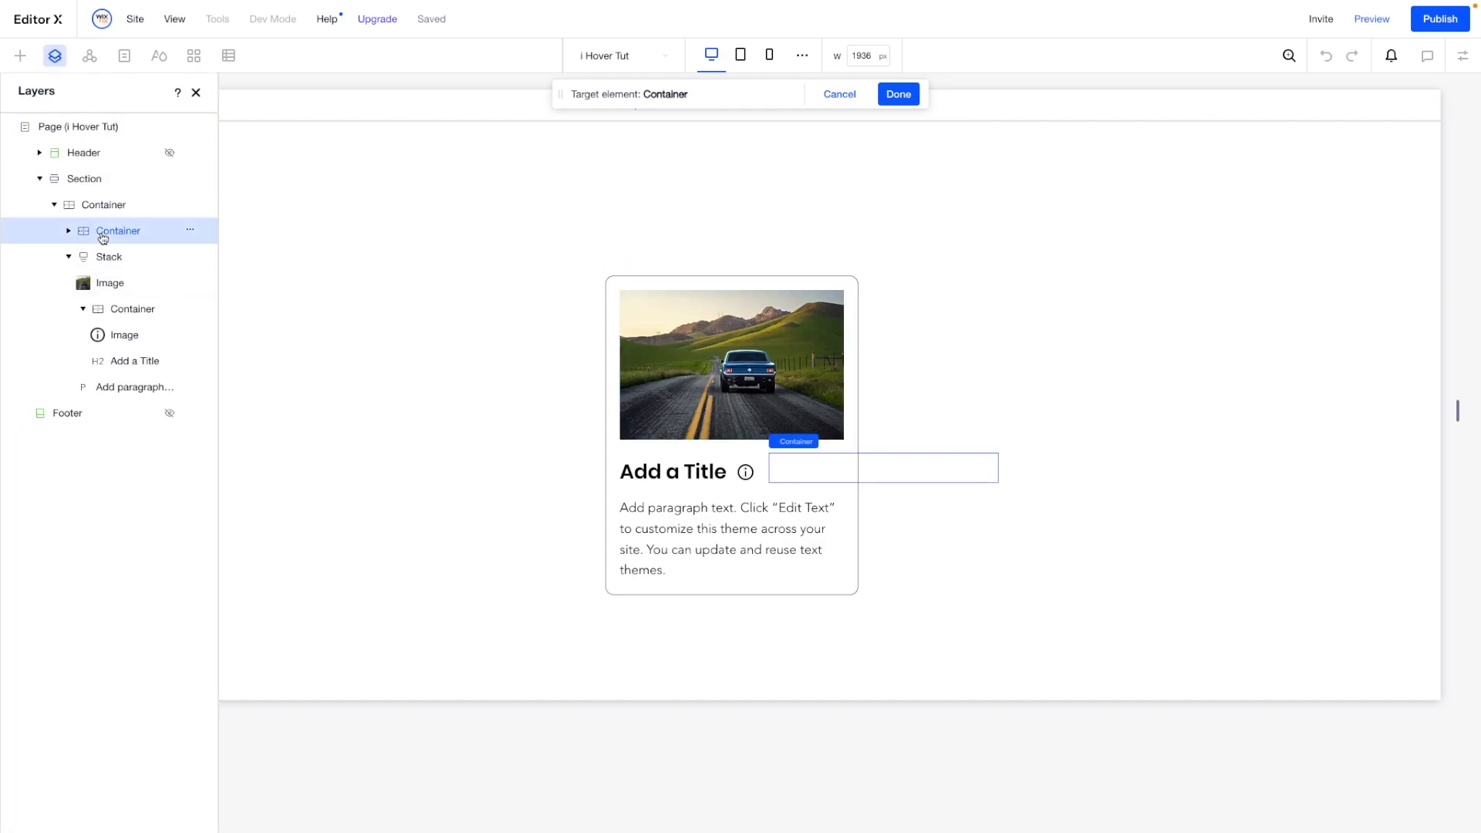
# - Rename the targeted text box container as "i Hover Box"
pyautogui.click(193, 235)
pyautogui.click(224, 270)
pyautogui.write('i Hover B')
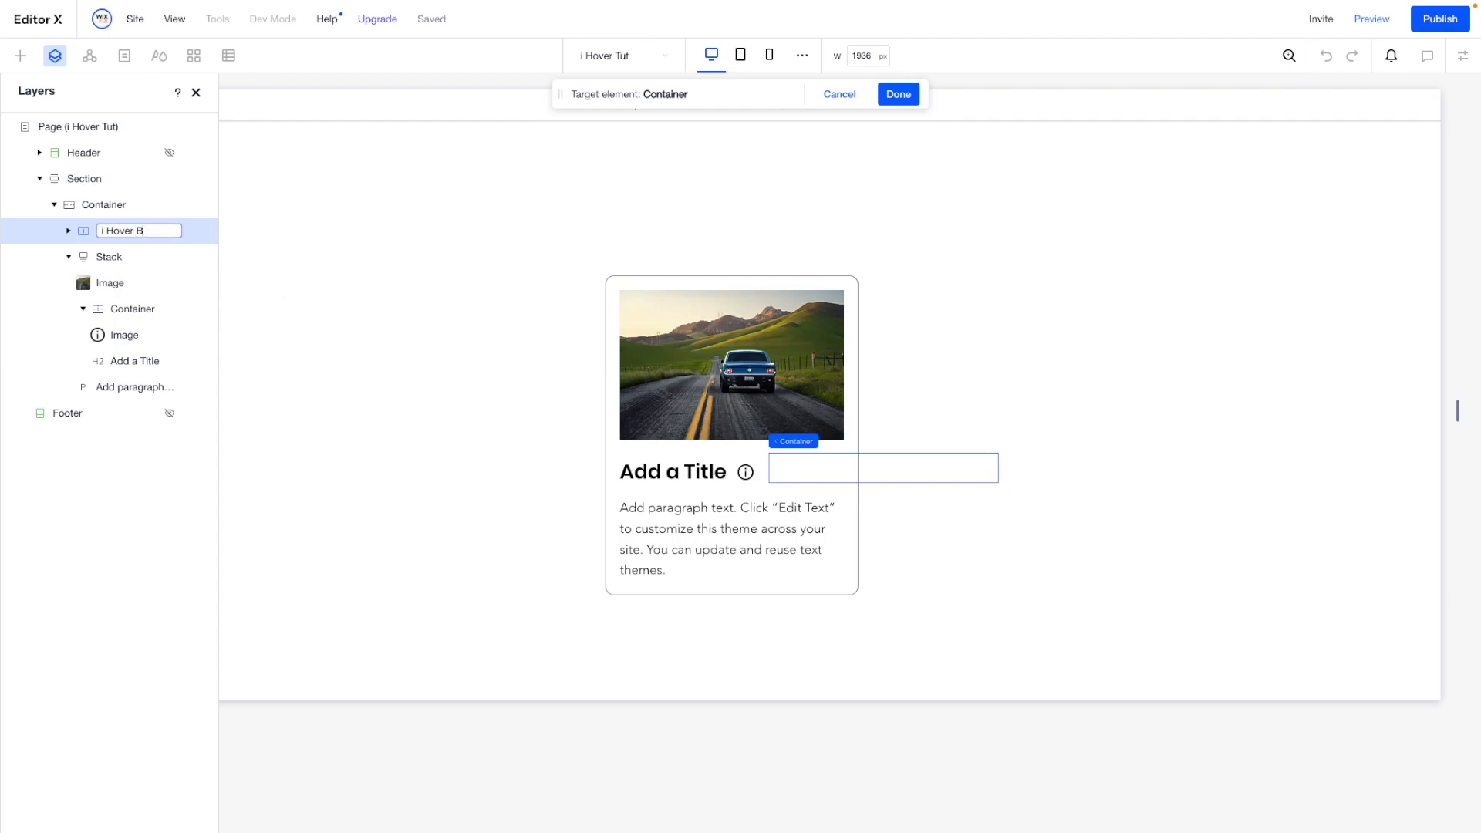
pyautogui.press('Return')
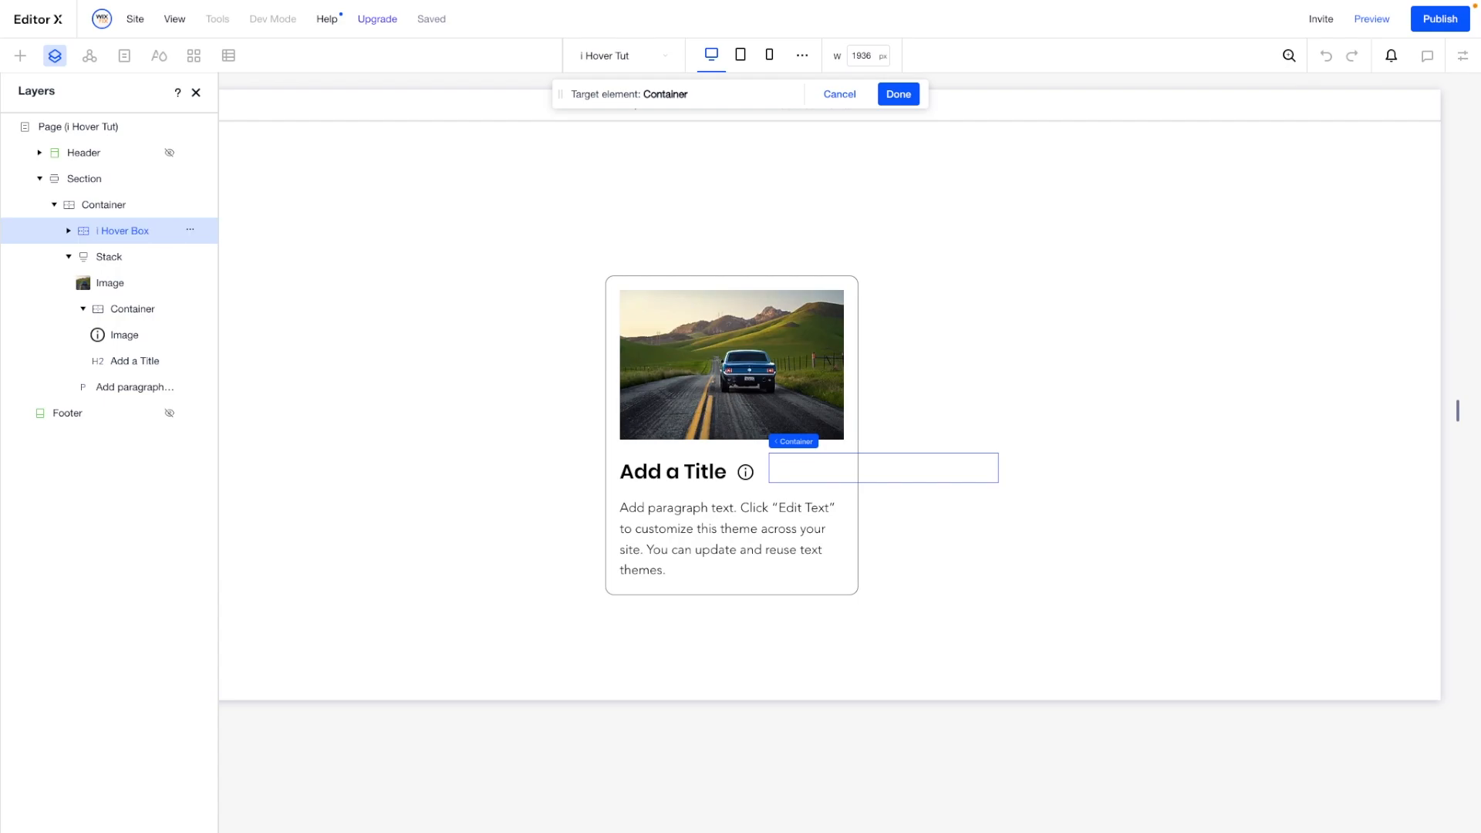
# - Confirm the target element, assign the i Hover effect to the interaction and finish its setup
pyautogui.click(897, 95)
pyautogui.click(1363, 408)
pyautogui.click(1335, 426)
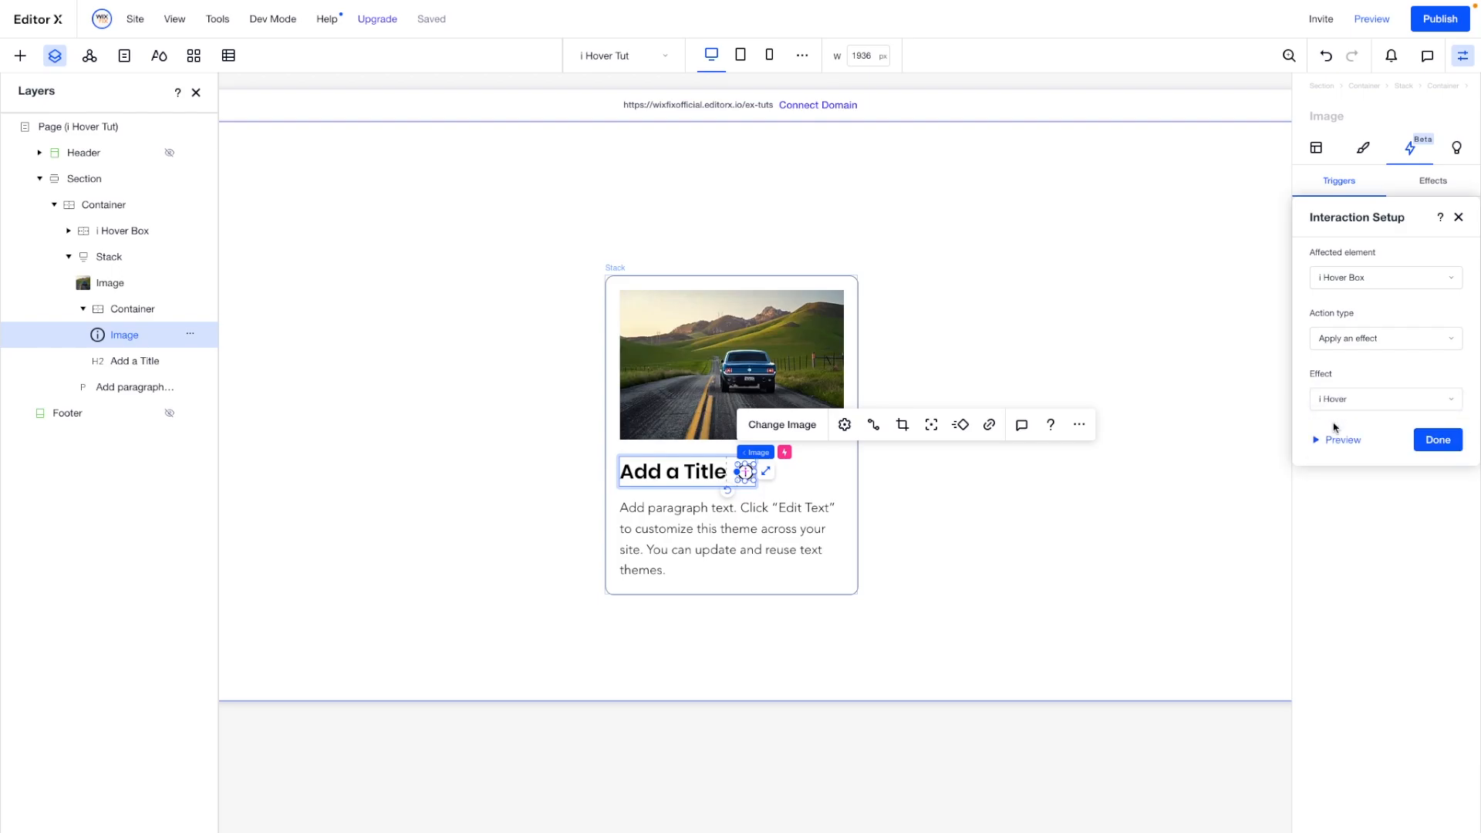
pyautogui.click(1429, 438)
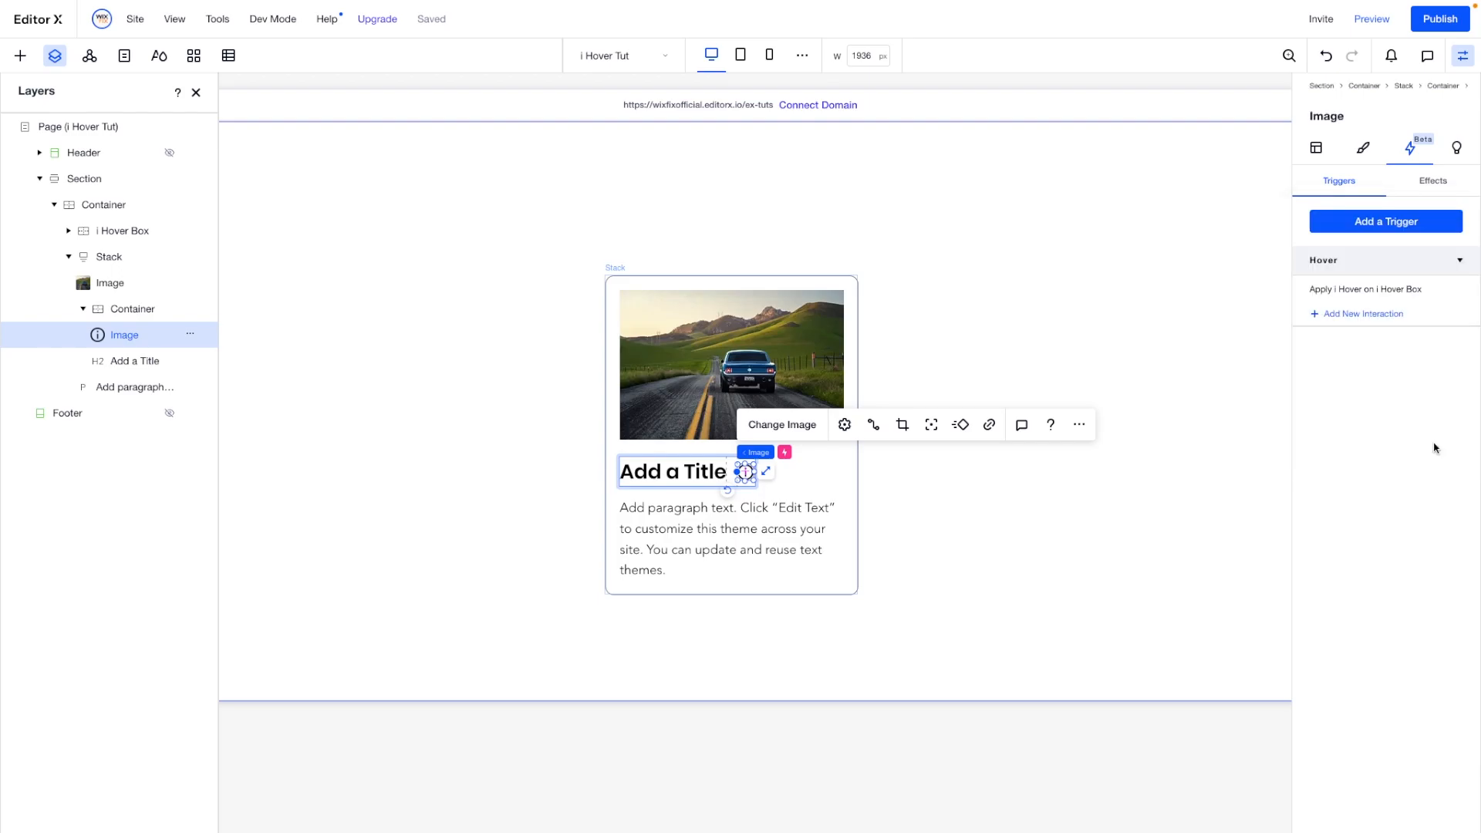
# - Preview the page and test the hover interaction on the info icon
pyautogui.click(1372, 19)
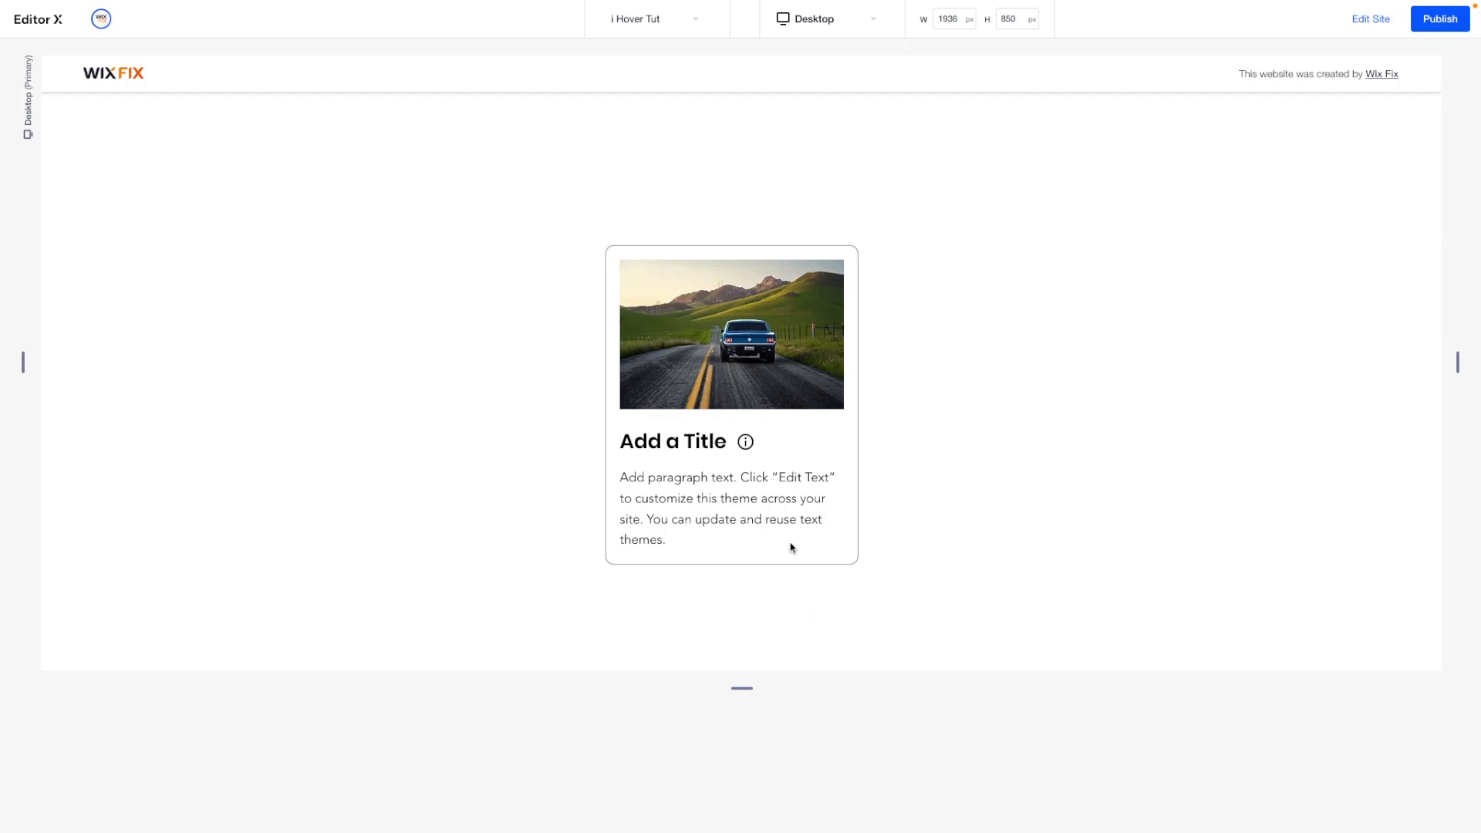
pyautogui.moveTo(747, 446)
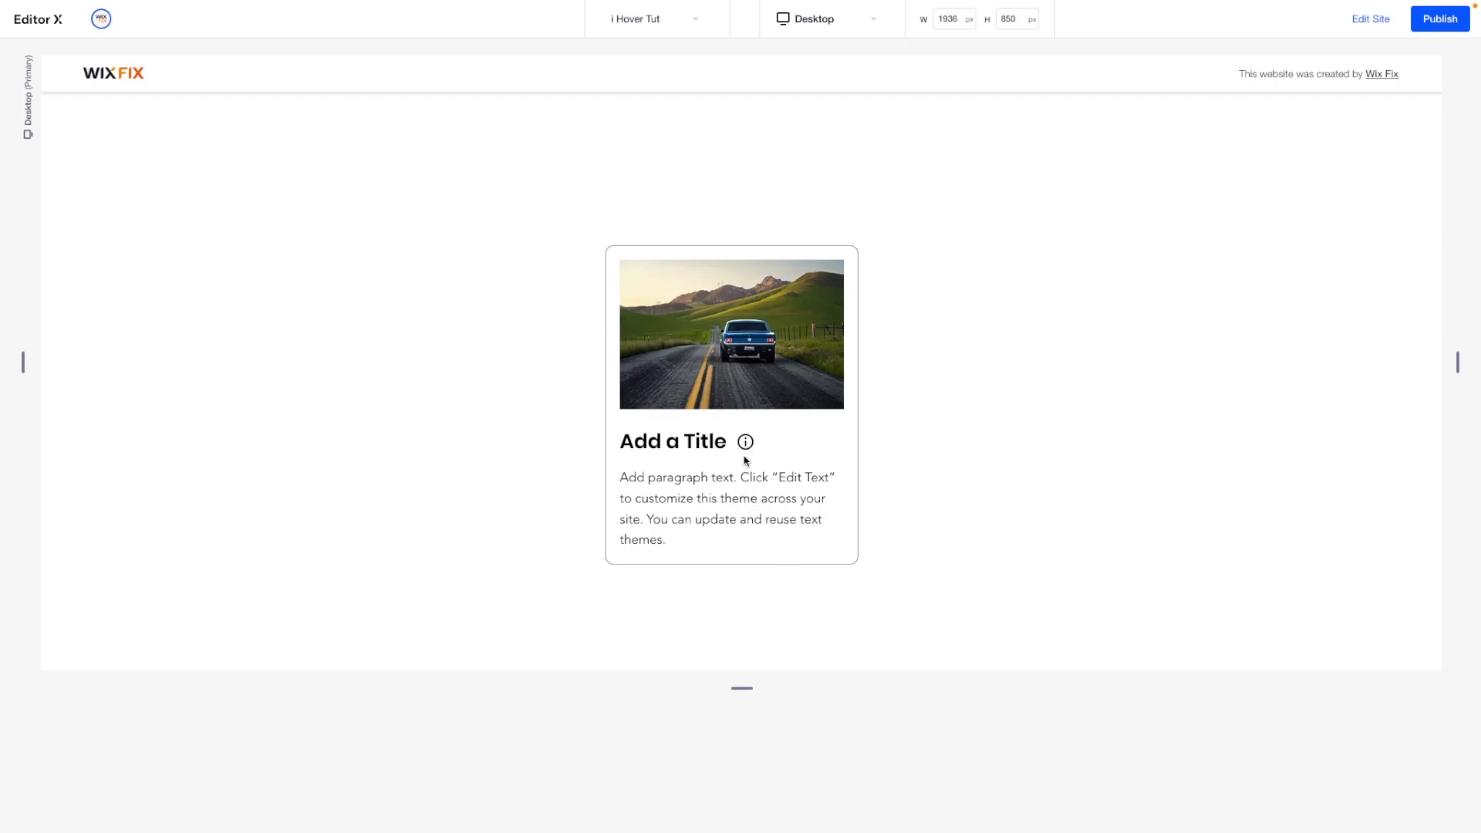